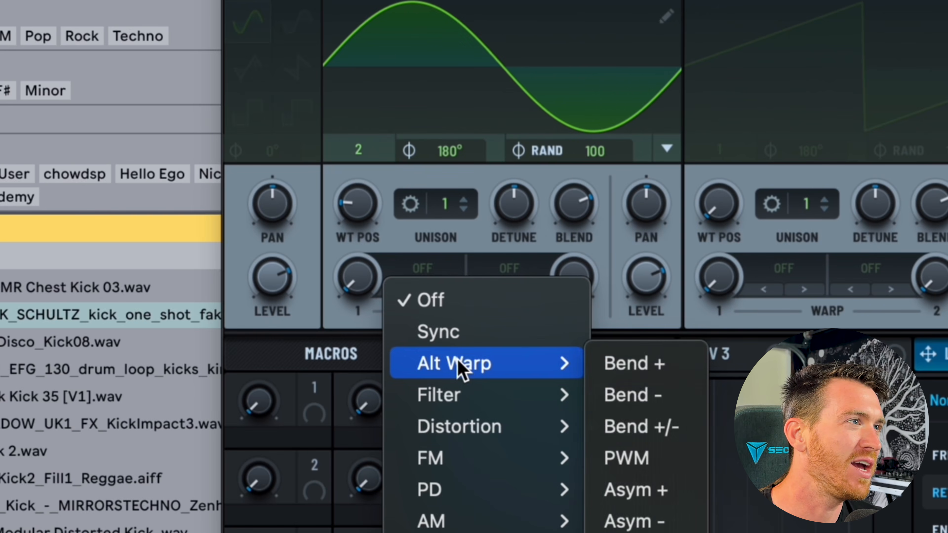
# Pick an FM warp mode for oscillator A, switch on the sub oscillator, and route it to A's level.
pyautogui.click(649, 467)
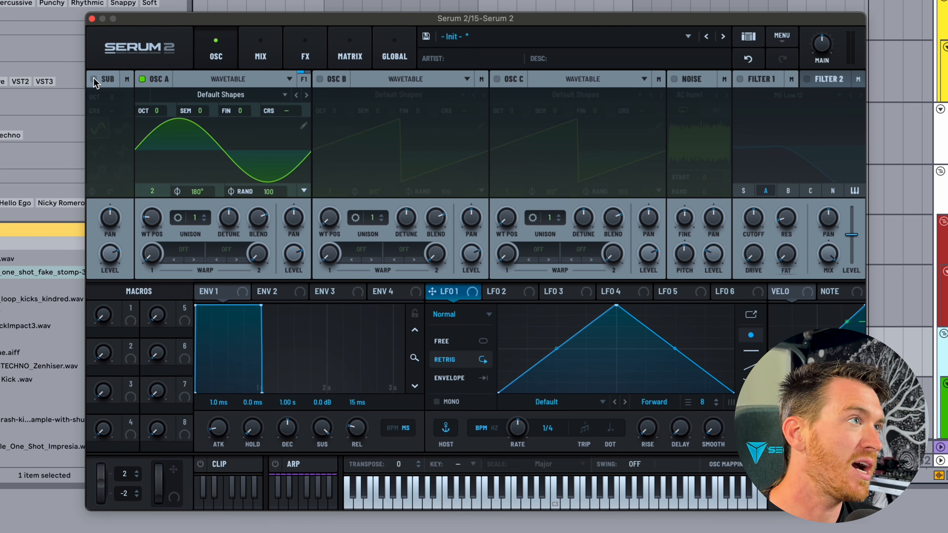
pyautogui.click(94, 80)
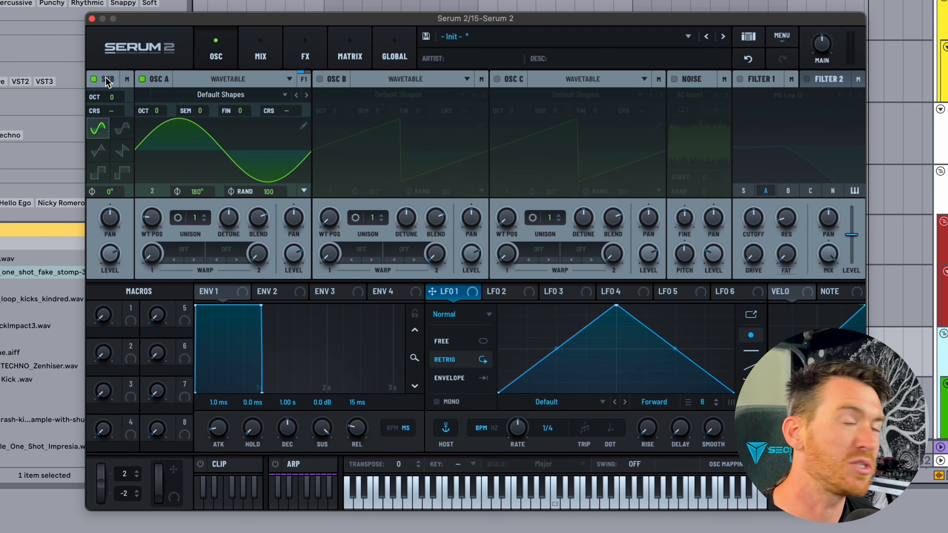
pyautogui.moveTo(108, 82); pyautogui.dragTo(281, 208)
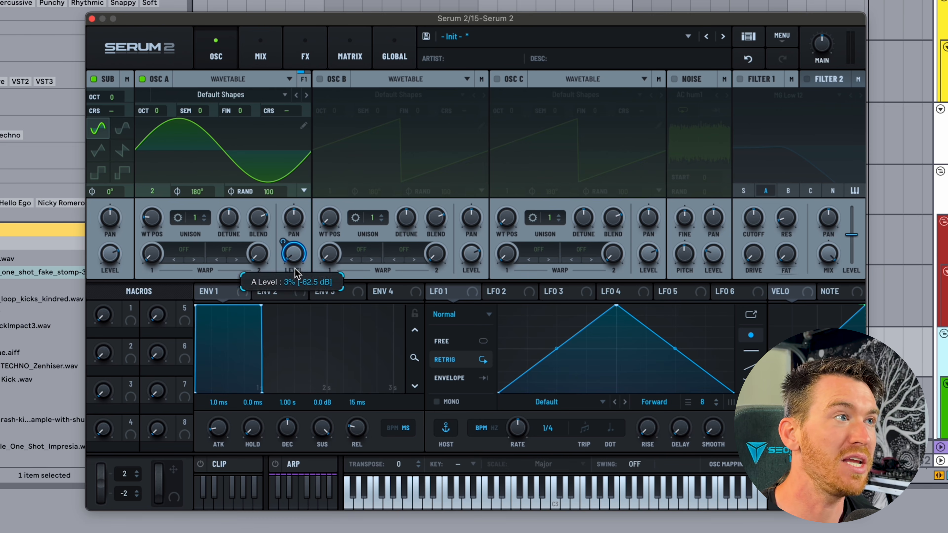
# Change oscillator A's wave from sine to saw and set the sub oscillator to +4 octaves.
pyautogui.moveTo(294, 257)
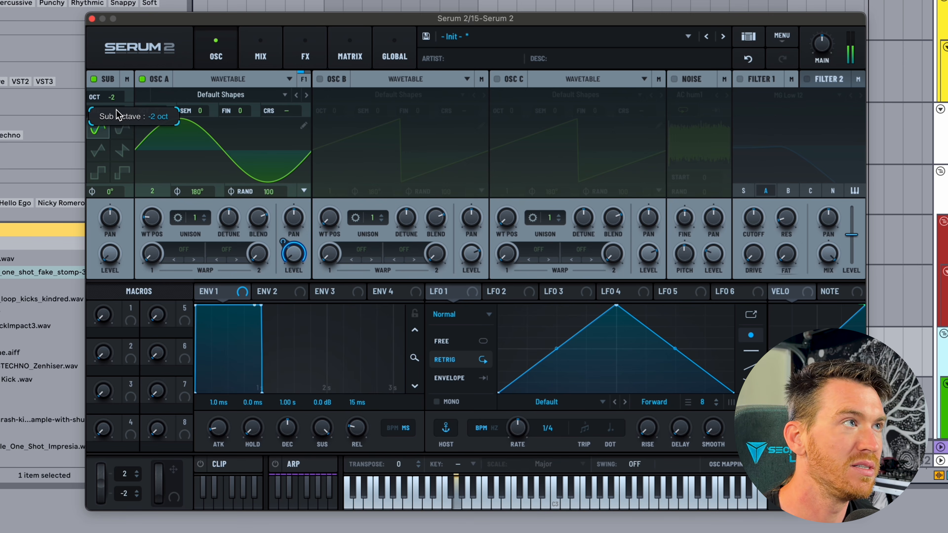
pyautogui.scroll(-2, 116, 109)
pyautogui.moveTo(147, 218); pyautogui.dragTo(180, 247)
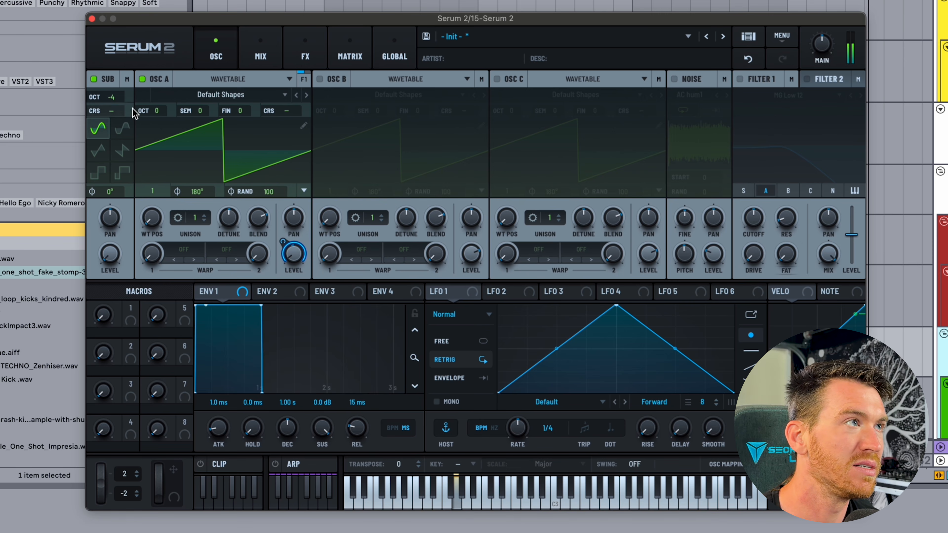
pyautogui.moveTo(116, 100); pyautogui.dragTo(114, 26)
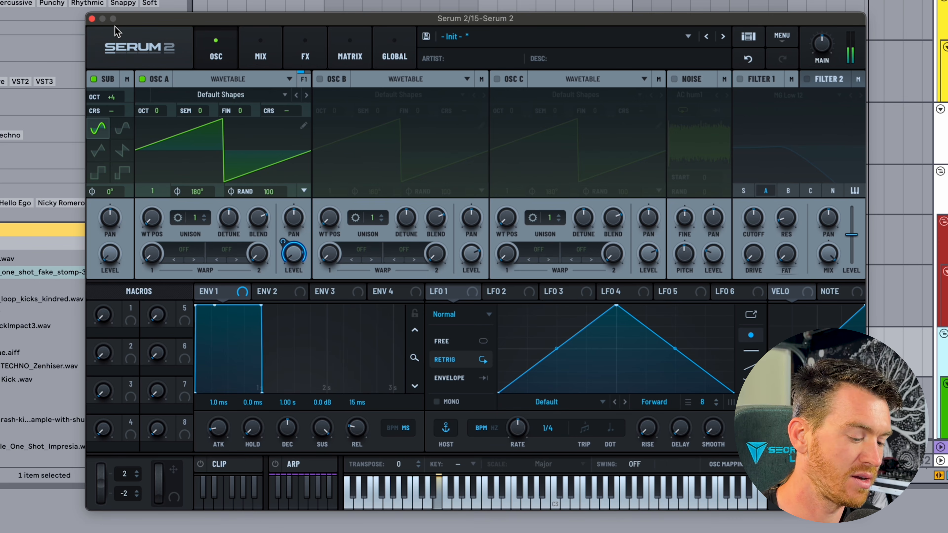
# Remove the sub oscillator's modulation of A's level, load DX Hard Attack, and enable Filter 1.
pyautogui.rightClick(295, 253)
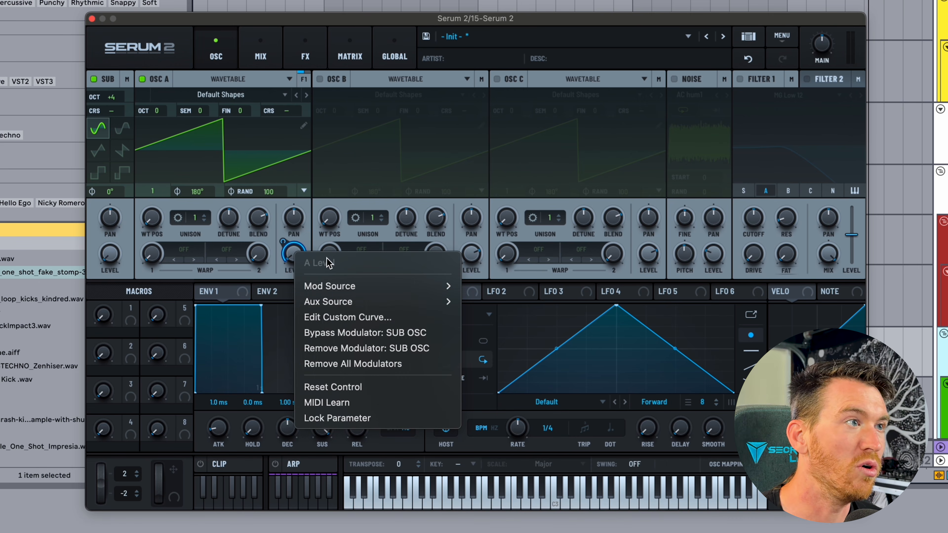
pyautogui.click(339, 364)
pyautogui.click(741, 80)
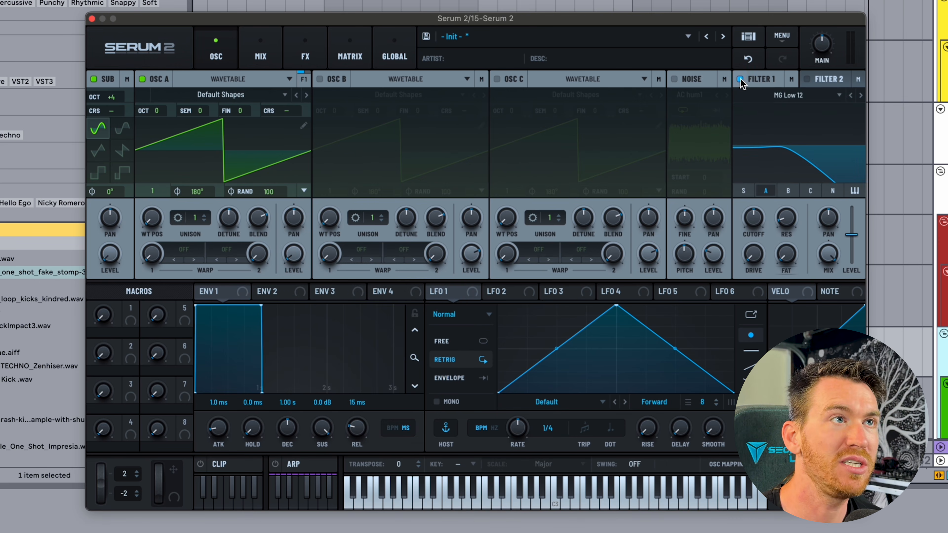
pyautogui.click(741, 80)
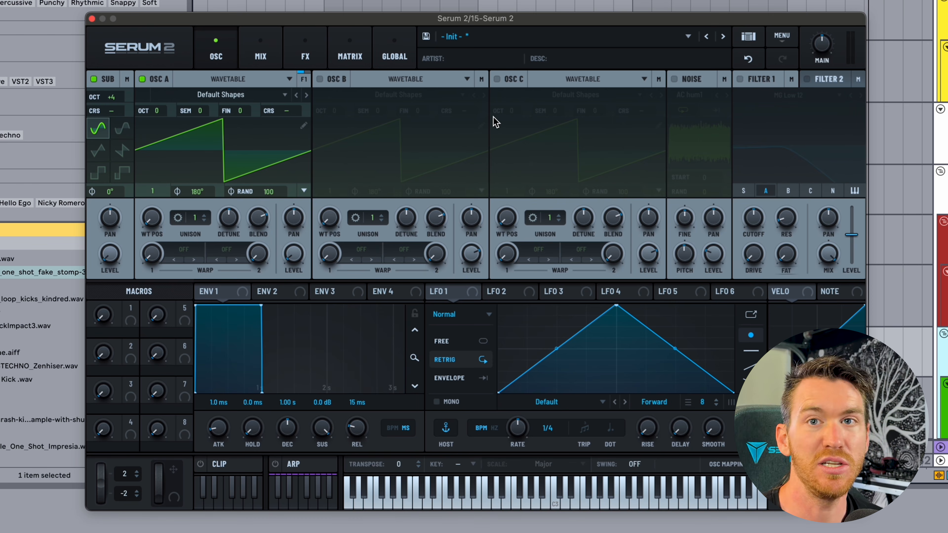
pyautogui.click(306, 95)
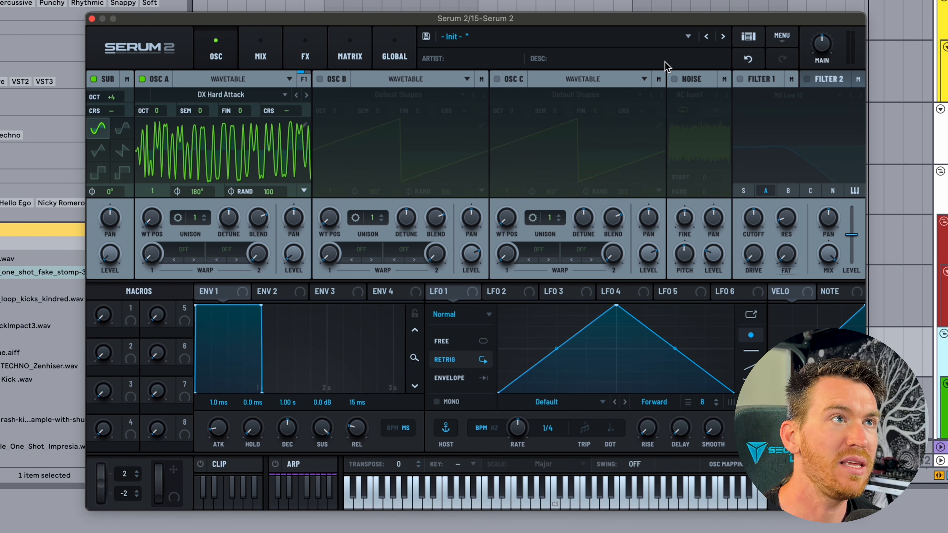
pyautogui.click(741, 80)
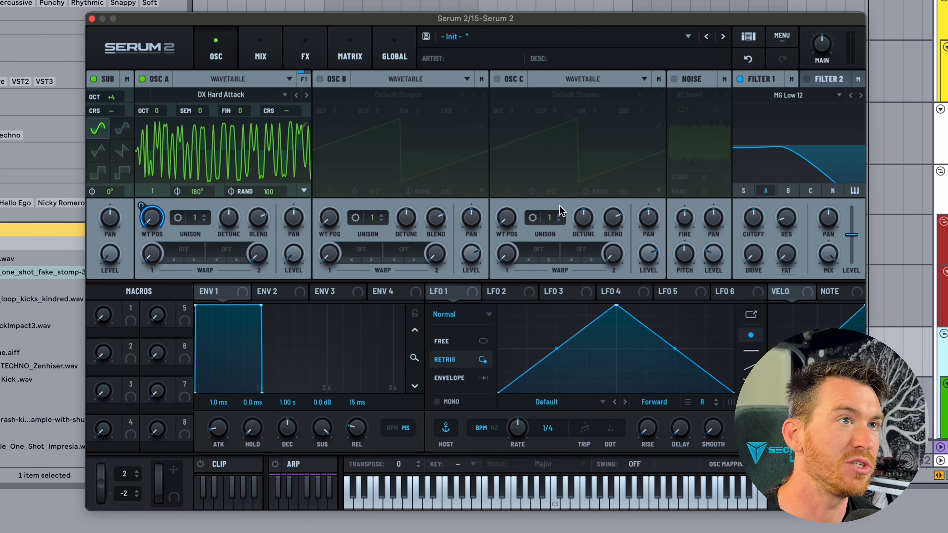
# Raise A's level, lower Filter 1 cutoff to 432 Hz, route Filter 1 to A's phase, and set wavetable position 55.
pyautogui.moveTo(303, 110); pyautogui.dragTo(304, 91)
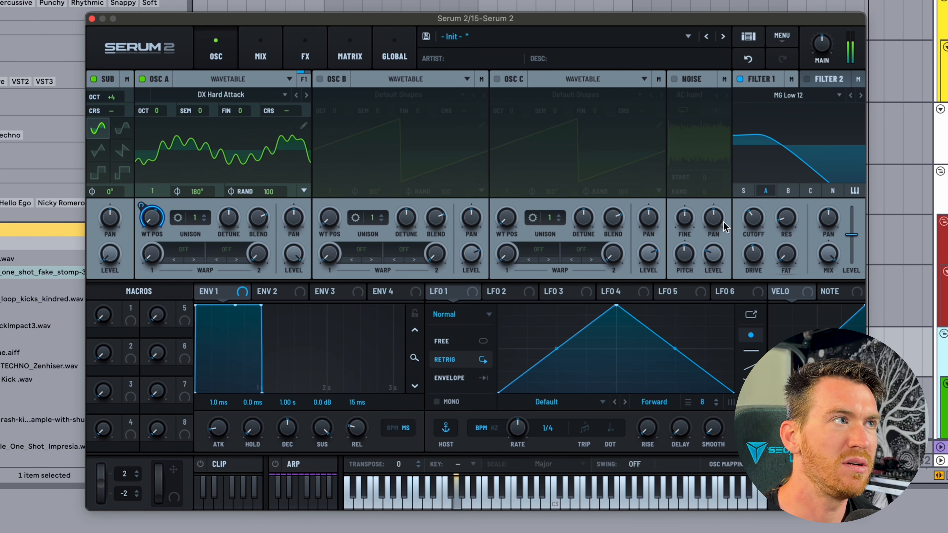
pyautogui.moveTo(148, 215); pyautogui.dragTo(146, 235)
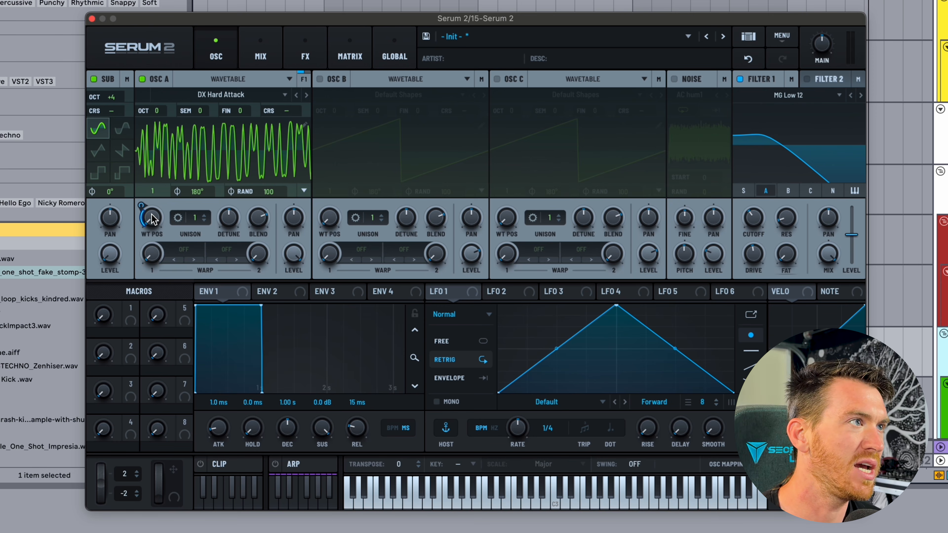
pyautogui.moveTo(152, 214); pyautogui.dragTo(153, 195)
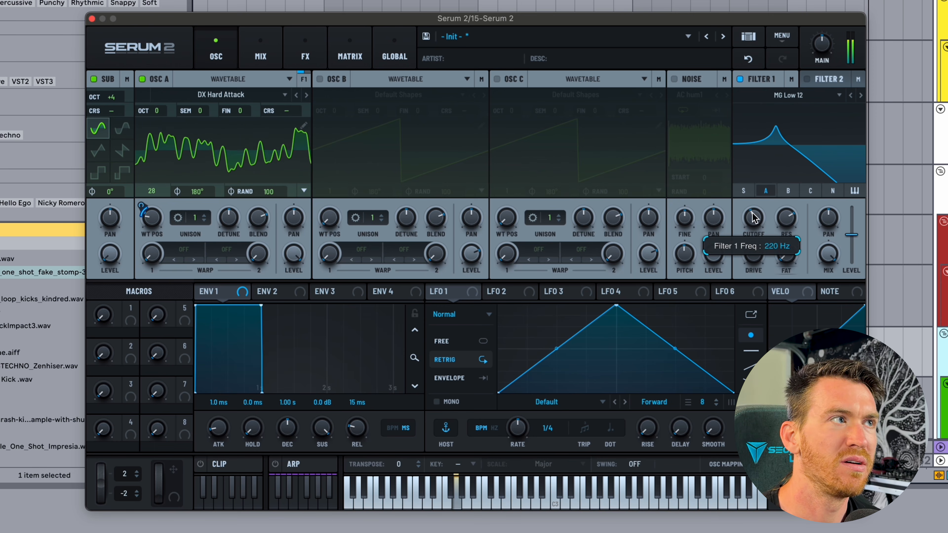
pyautogui.moveTo(753, 212)
pyautogui.mouseDown()
pyautogui.moveTo(753, 183)
pyautogui.moveTo(753, 200)
pyautogui.mouseUp()
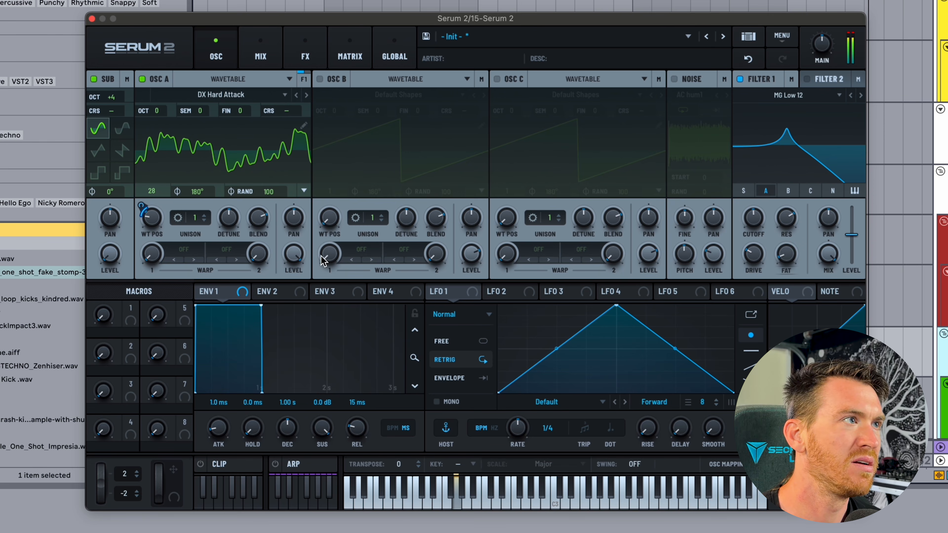
pyautogui.rightClick(146, 203)
pyautogui.click(188, 328)
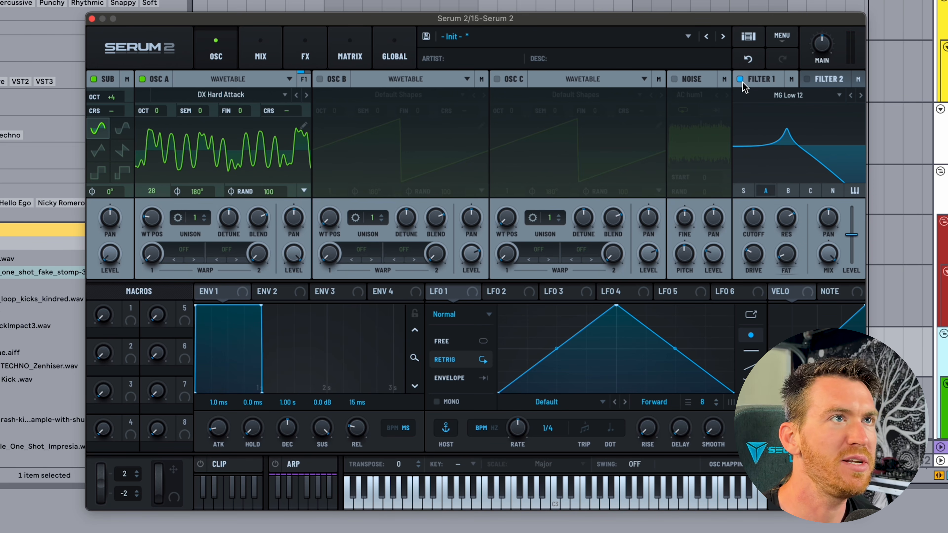
pyautogui.moveTo(761, 81); pyautogui.dragTo(199, 197)
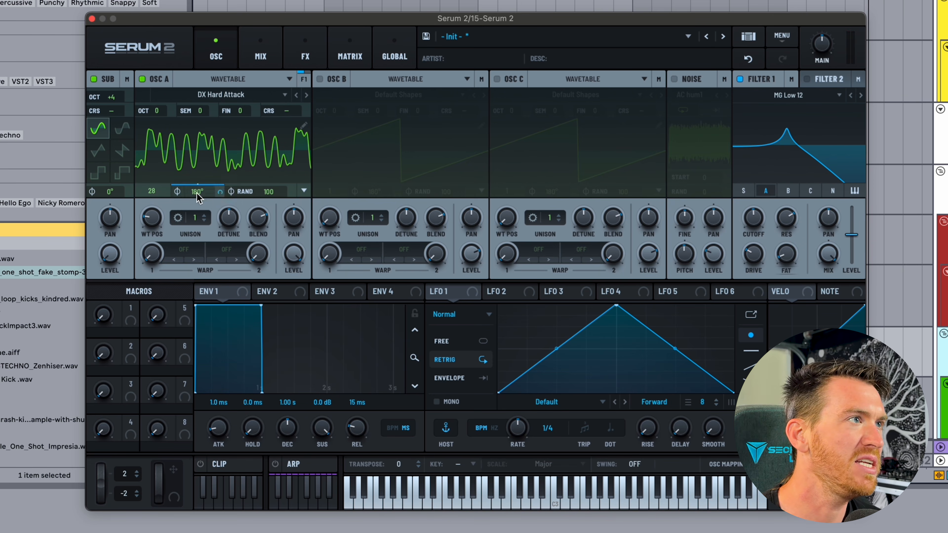
pyautogui.moveTo(151, 217); pyautogui.dragTo(153, 193)
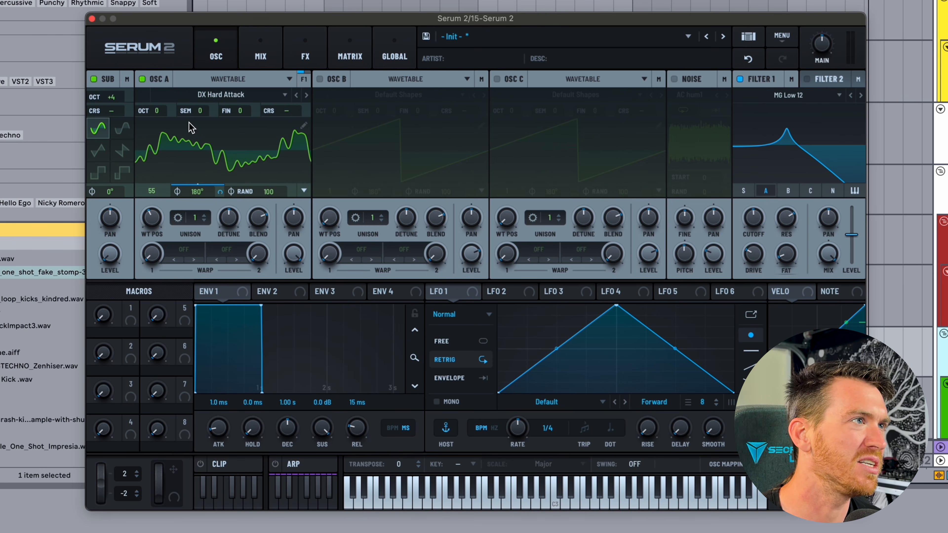
# Make Filter 1 a Diffusor with 96% resonance and clear the modulation from oscillator A's phase.
pyautogui.click(740, 79)
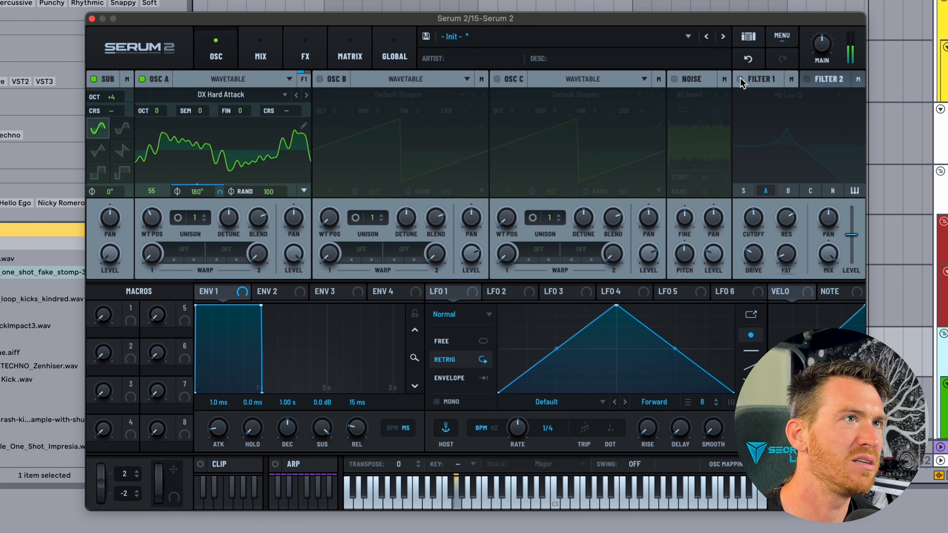
pyautogui.click(741, 79)
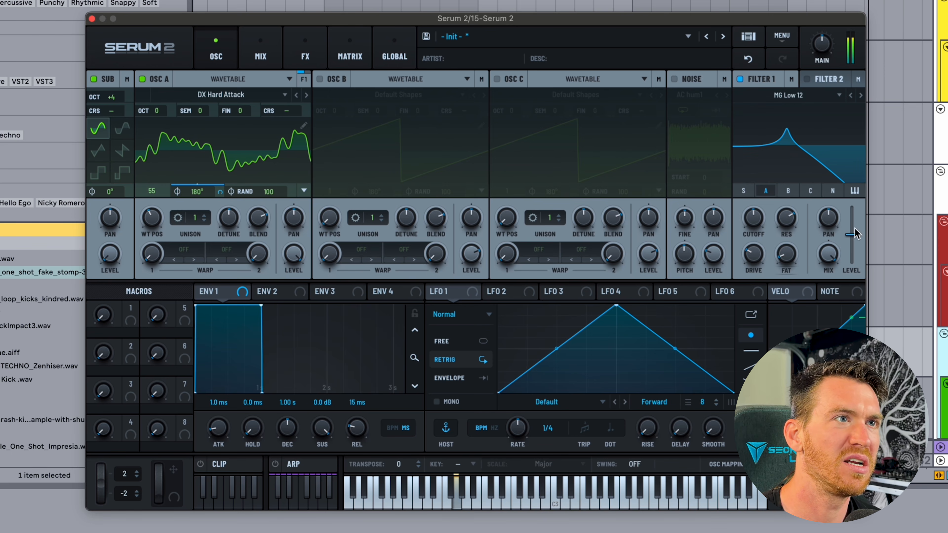
pyautogui.click(786, 95)
pyautogui.moveTo(784, 174)
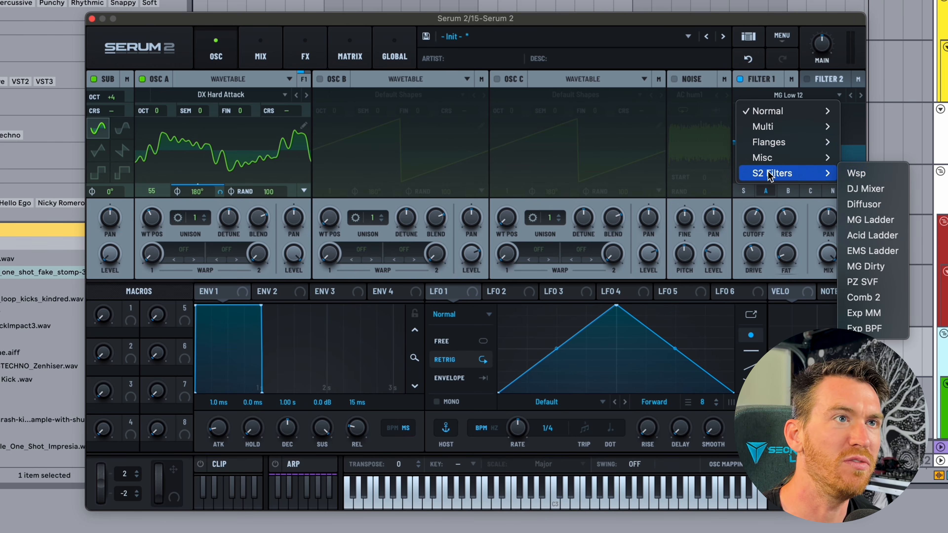
pyautogui.click(865, 204)
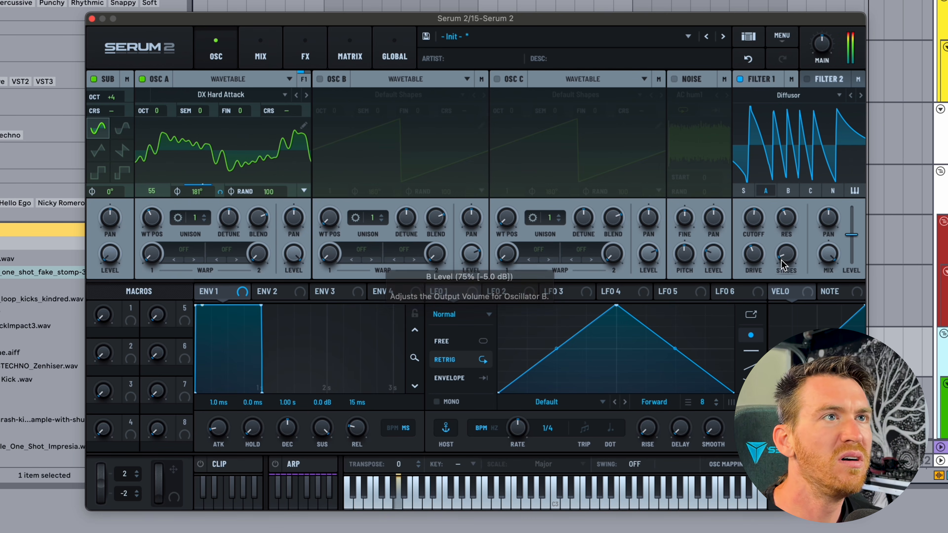
pyautogui.moveTo(788, 217); pyautogui.dragTo(776, 201)
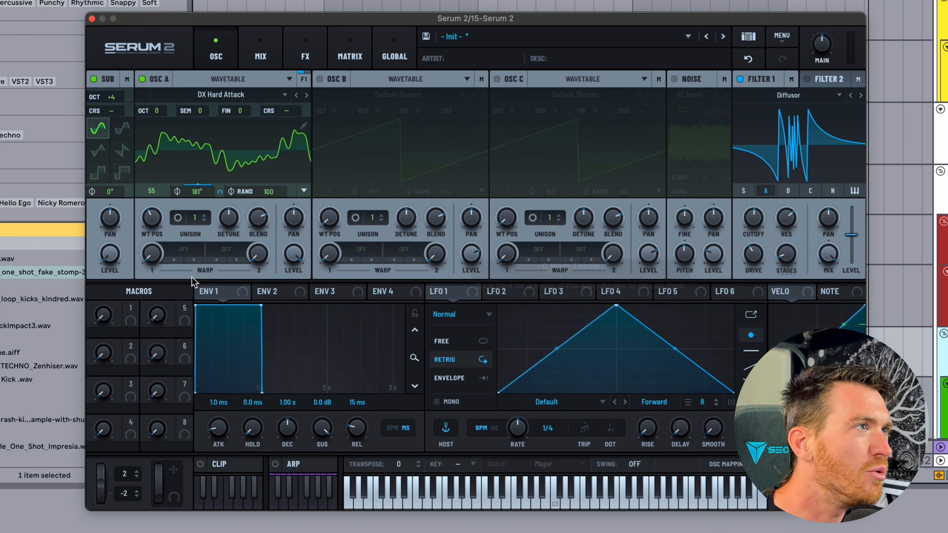
pyautogui.rightClick(191, 192)
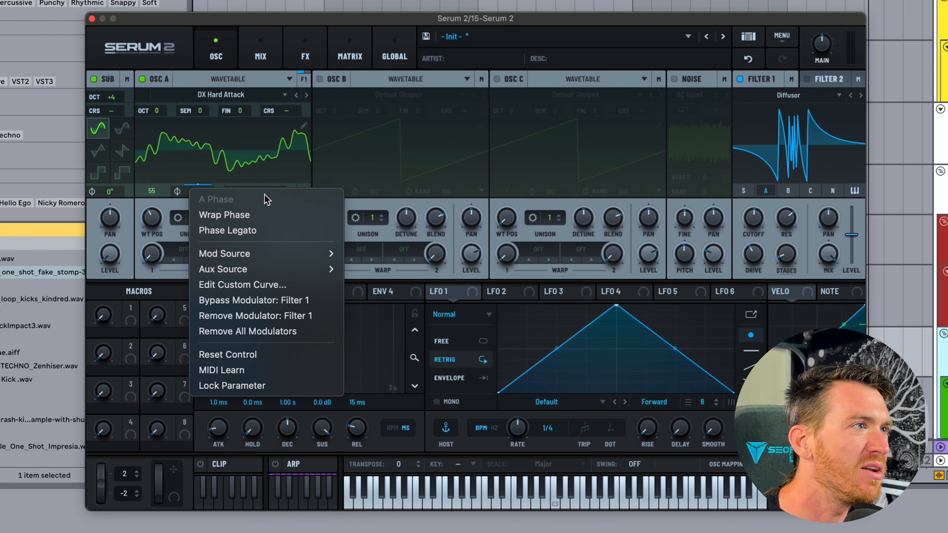
pyautogui.click(247, 331)
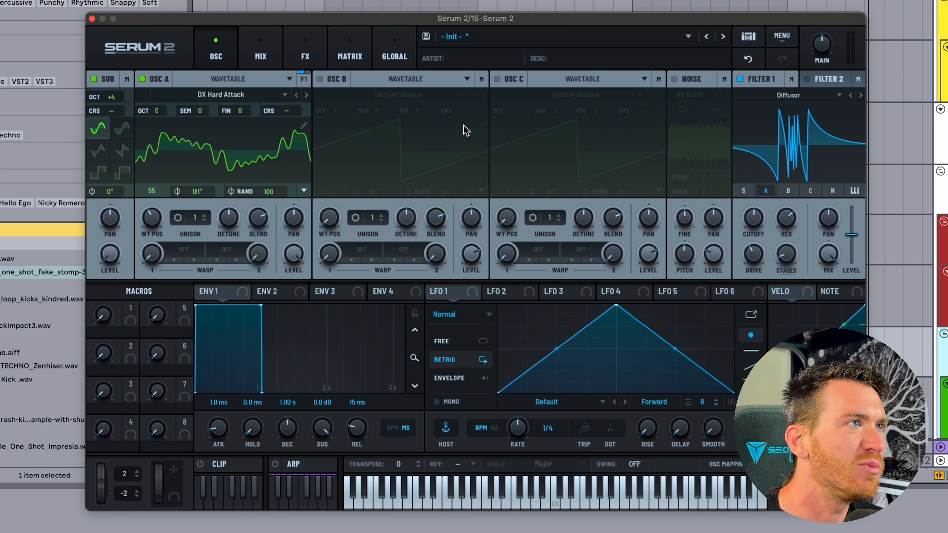
# Load the Basic Shapes wavetable into oscillator A.
pyautogui.click(221, 95)
pyautogui.moveTo(191, 110)
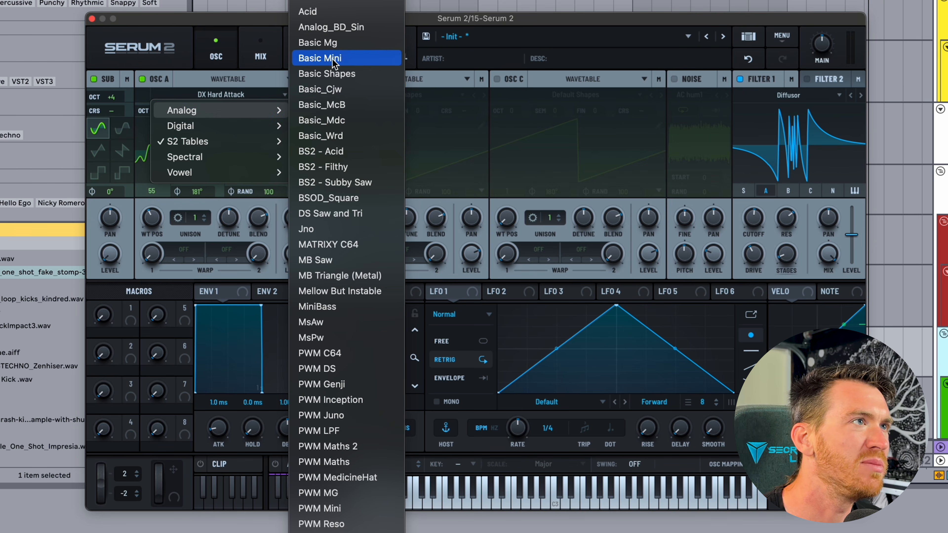
pyautogui.click(327, 74)
# Turn on the AC hum1 noise, route it to A's wavetable position at 0% pitch, and step to Basic_Cjw.
pyautogui.click(674, 79)
pyautogui.click(674, 79)
pyautogui.click(690, 80)
pyautogui.moveTo(701, 81); pyautogui.dragTo(151, 286)
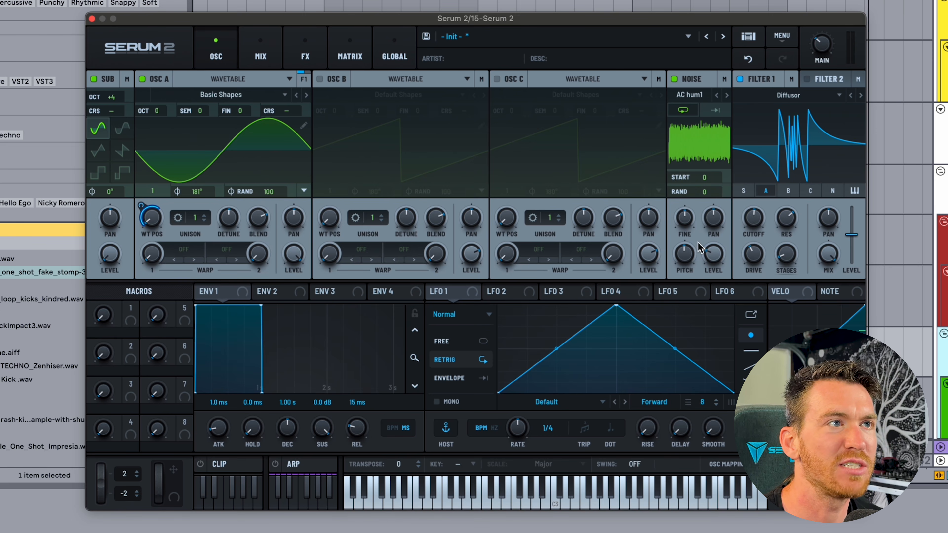
pyautogui.moveTo(689, 252); pyautogui.dragTo(688, 259)
pyautogui.moveTo(690, 298); pyautogui.dragTo(690, 338)
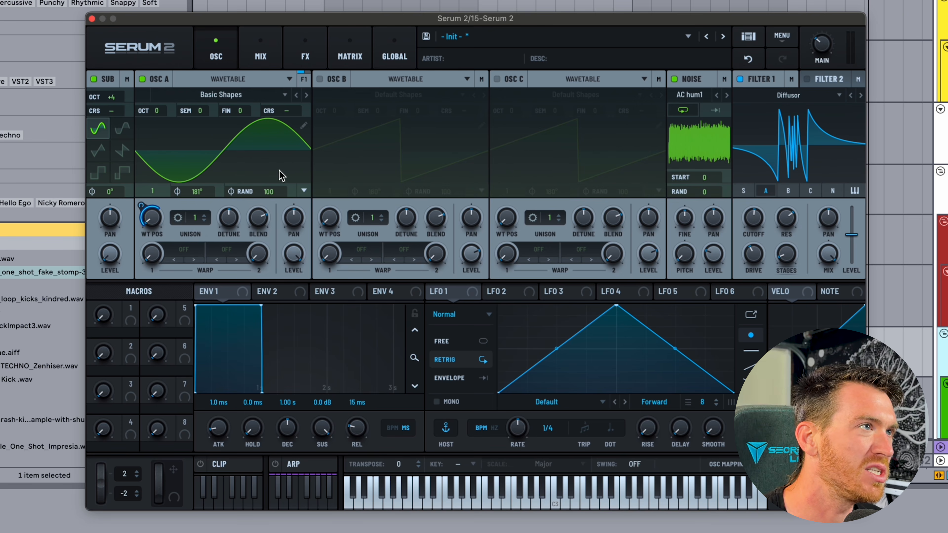
pyautogui.click(306, 95)
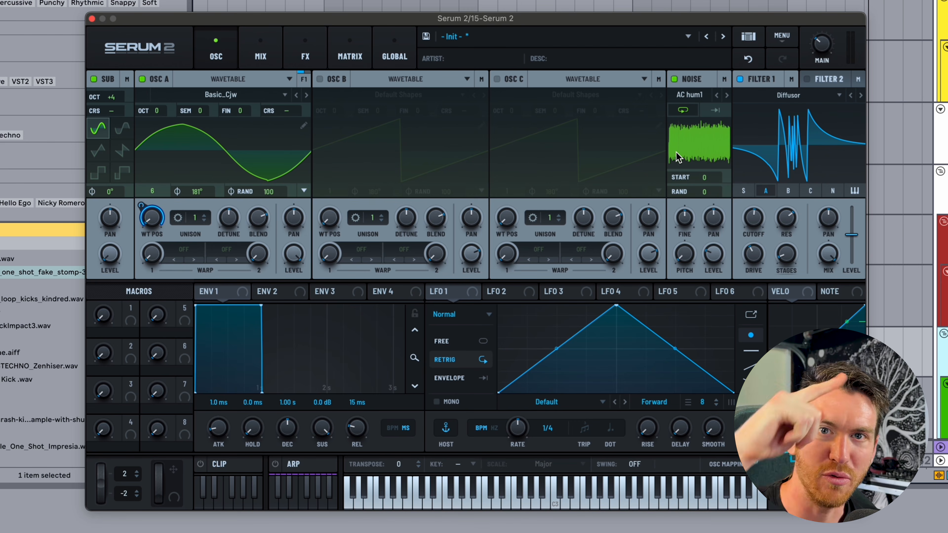
# Raise the noise pitch to 14% and load a different noise sample from the sample list.
pyautogui.moveTo(683, 250); pyautogui.dragTo(681, 230)
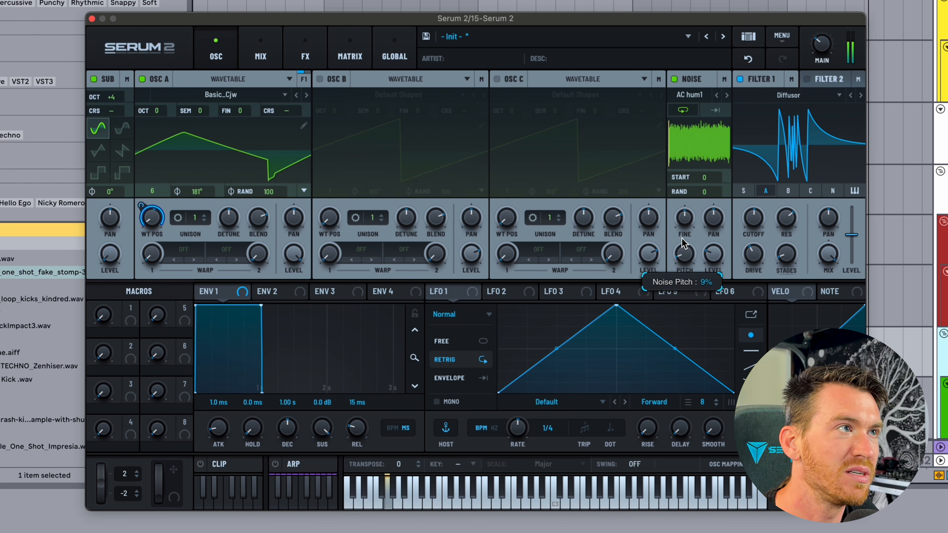
pyautogui.click(687, 96)
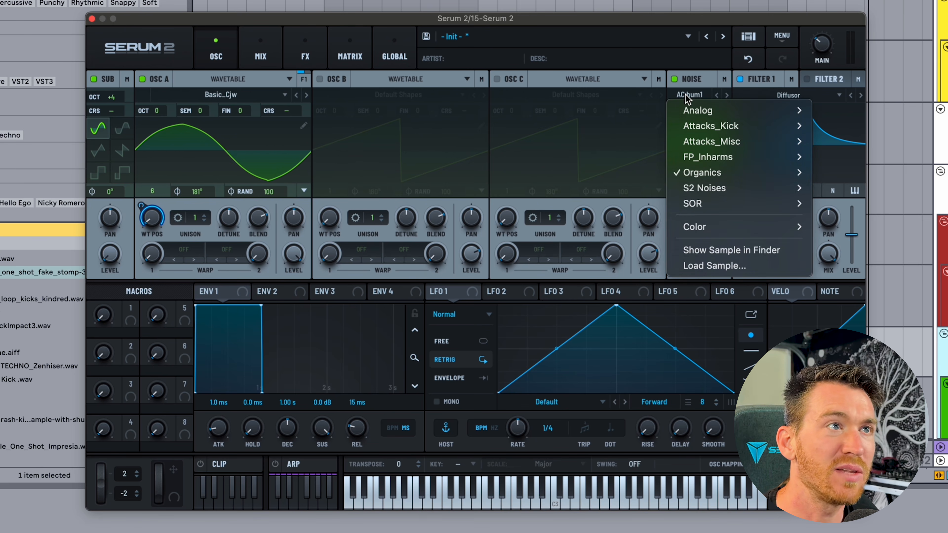
pyautogui.moveTo(698, 115)
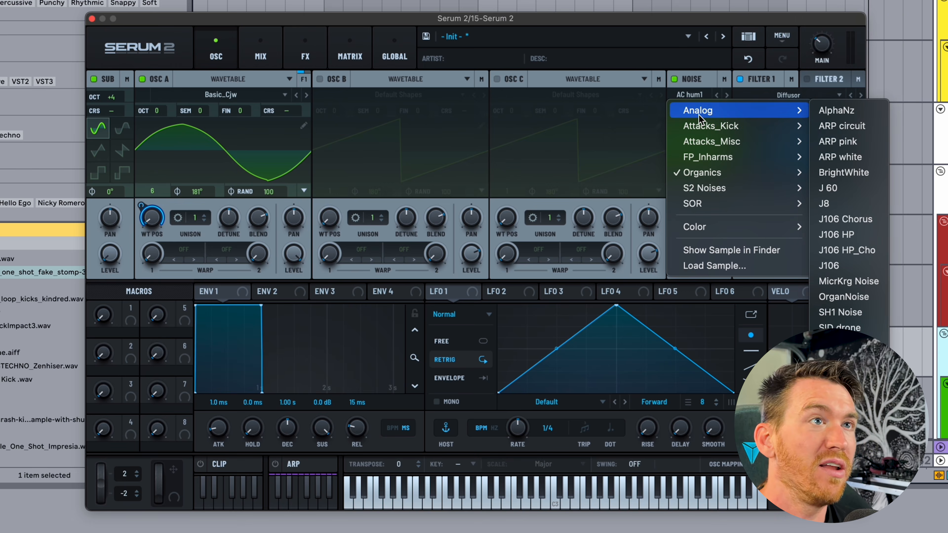
pyautogui.click(850, 112)
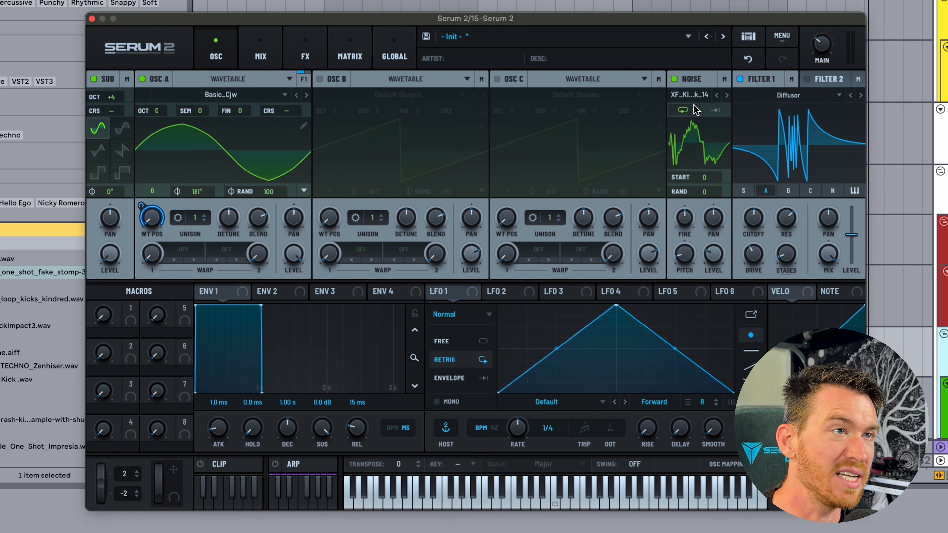
# Retune the new noise sample's pitch to about 53%.
pyautogui.moveTo(685, 255)
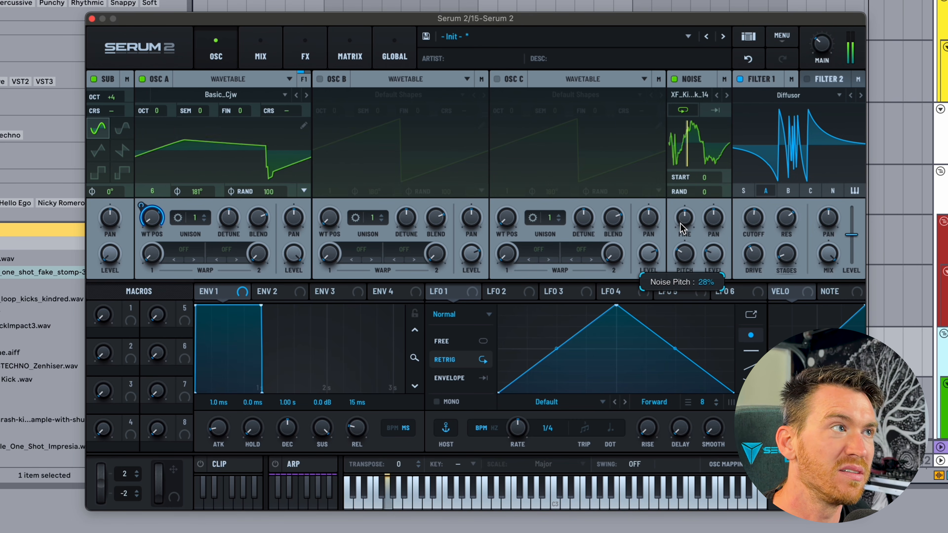
pyautogui.moveTo(681, 223)
pyautogui.mouseDown()
pyautogui.moveTo(683, 206)
pyautogui.moveTo(680, 217)
pyautogui.mouseUp()
pyautogui.moveTo(692, 78); pyautogui.dragTo(278, 107)
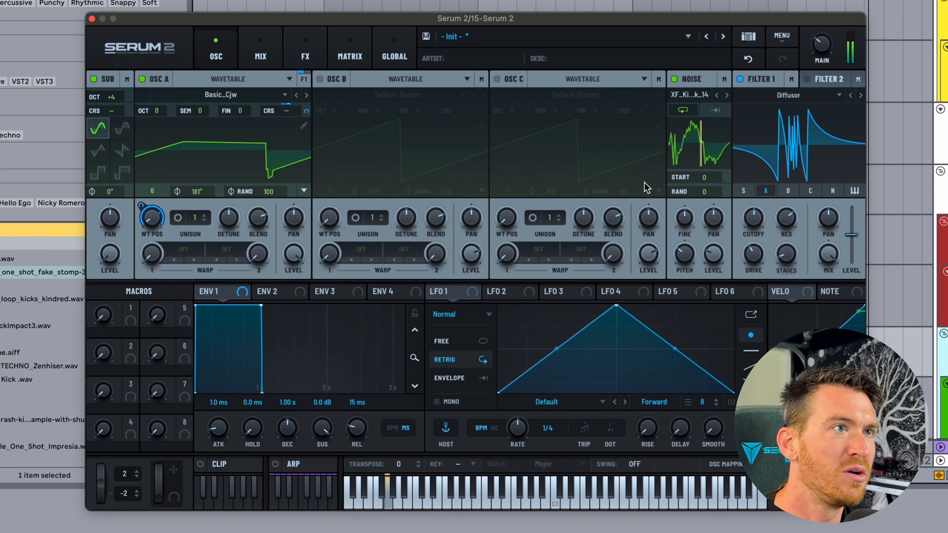
pyautogui.moveTo(691, 252)
pyautogui.mouseDown()
pyautogui.moveTo(690, 227)
pyautogui.moveTo(683, 266)
pyautogui.mouseUp()
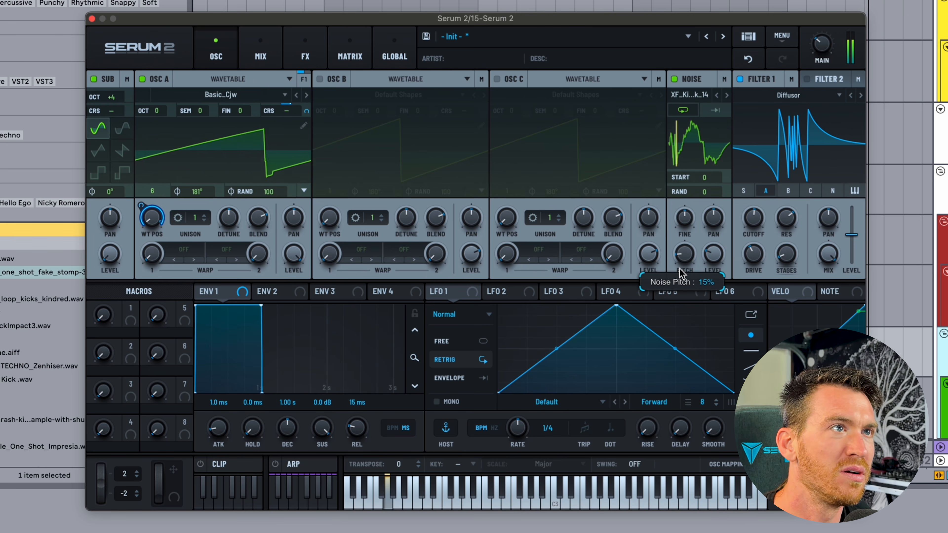
pyautogui.moveTo(677, 263); pyautogui.dragTo(676, 258)
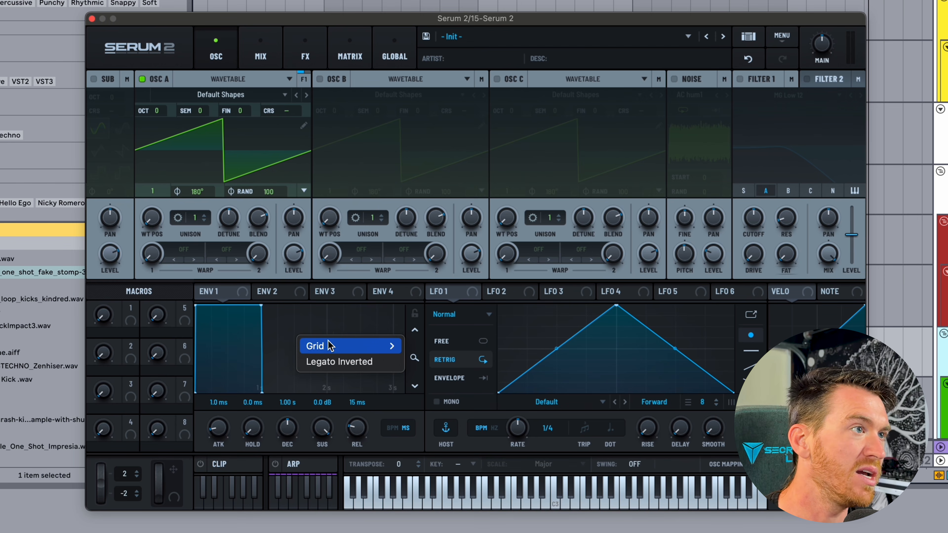
# Show envelope 1 on a beat grid: 970 ms release, straight decay, 490 ms attack, silent sustain.
pyautogui.moveTo(331, 347)
pyautogui.click(425, 363)
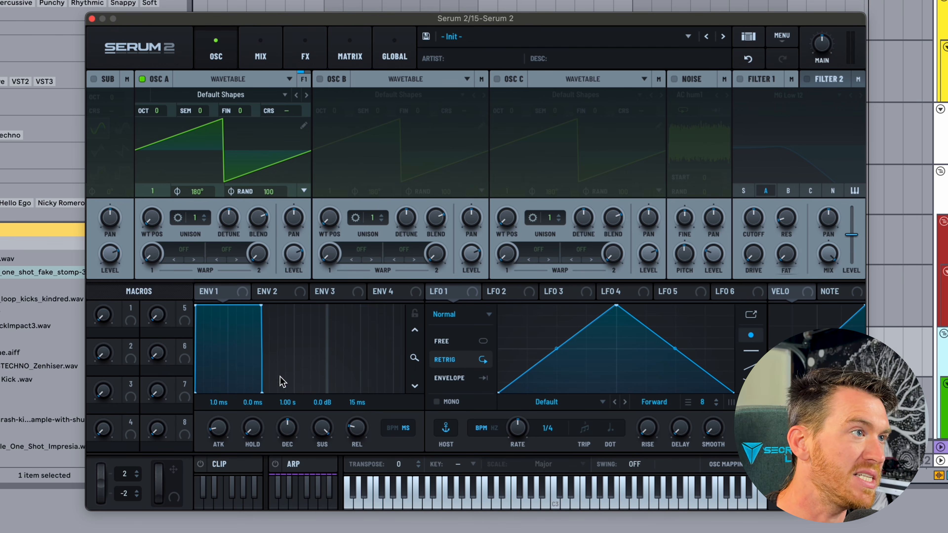
pyautogui.moveTo(262, 392); pyautogui.dragTo(412, 331)
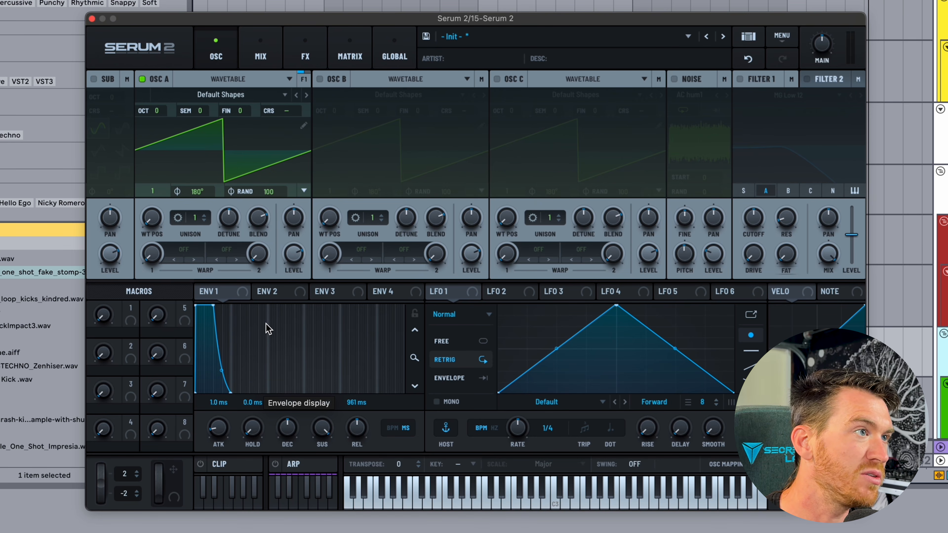
pyautogui.moveTo(418, 362); pyautogui.dragTo(415, 387)
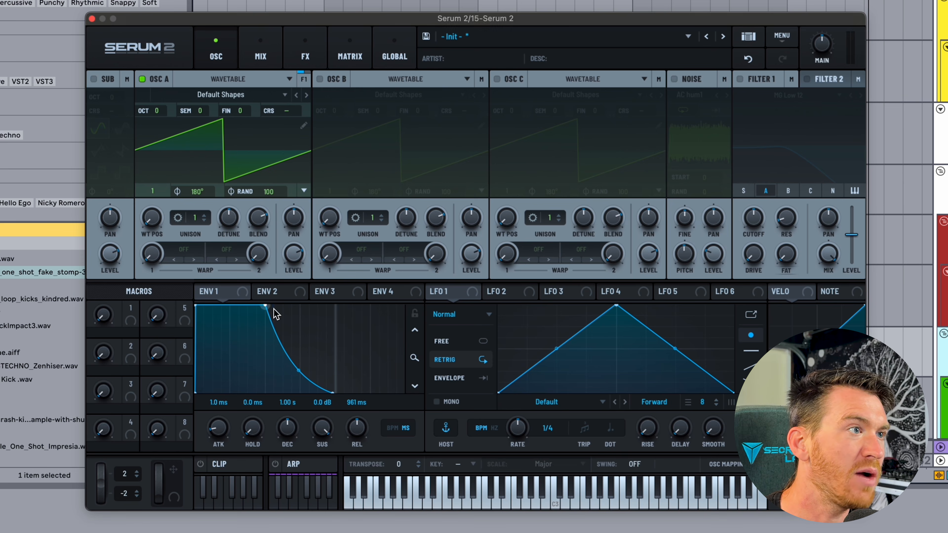
pyautogui.moveTo(333, 391); pyautogui.dragTo(340, 417)
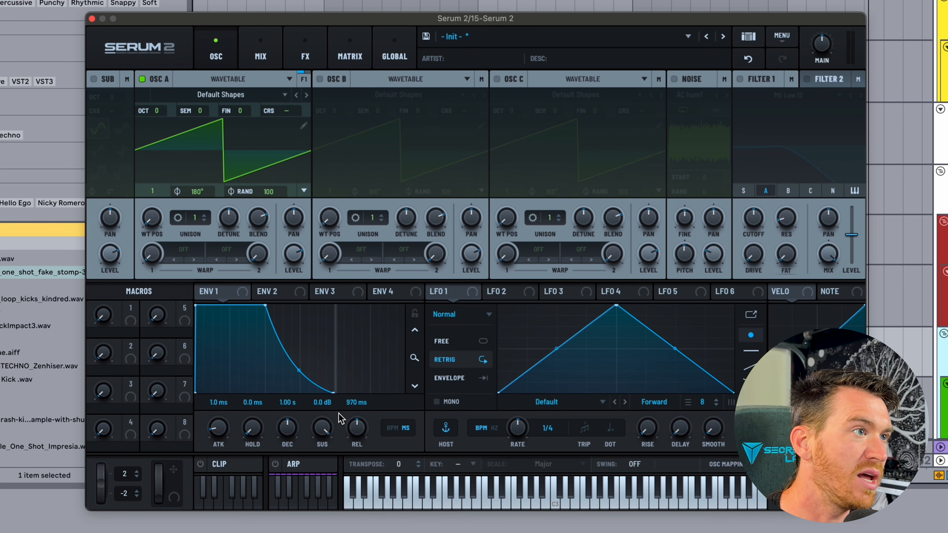
pyautogui.moveTo(298, 371); pyautogui.dragTo(299, 353)
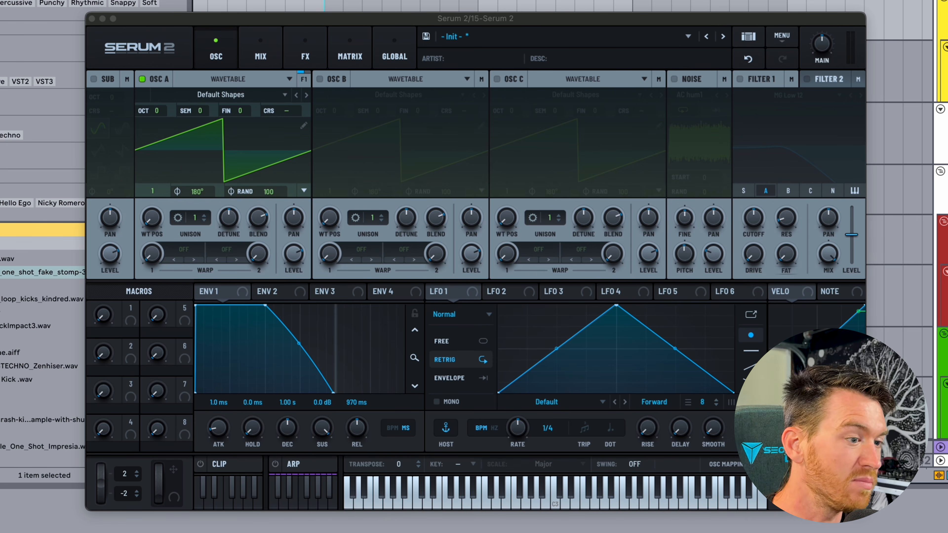
pyautogui.click(215, 428)
pyautogui.moveTo(215, 434); pyautogui.dragTo(218, 389)
pyautogui.moveTo(300, 305); pyautogui.dragTo(293, 348)
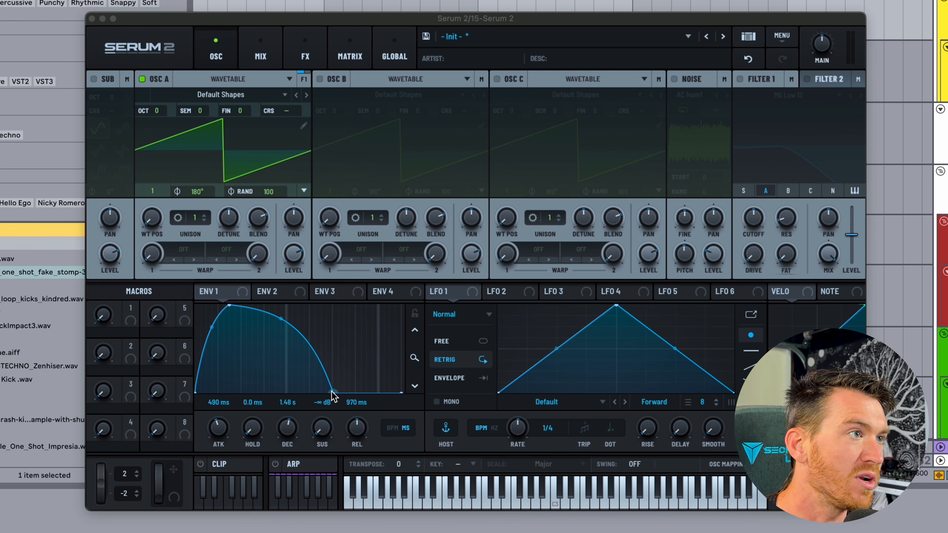
# Sync envelope 1 to tempo with a one-bar decay and a 1/4 attack.
pyautogui.moveTo(332, 392); pyautogui.dragTo(248, 413)
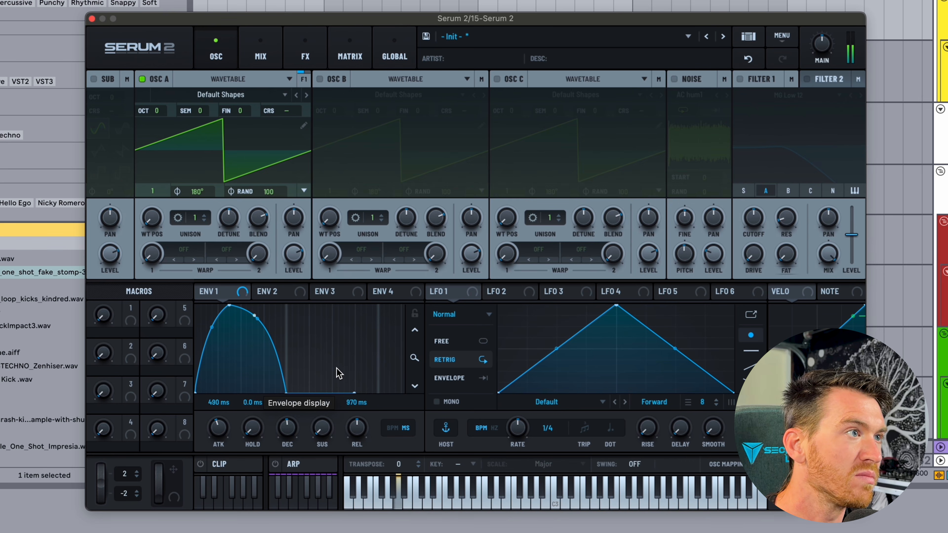
pyautogui.click(392, 428)
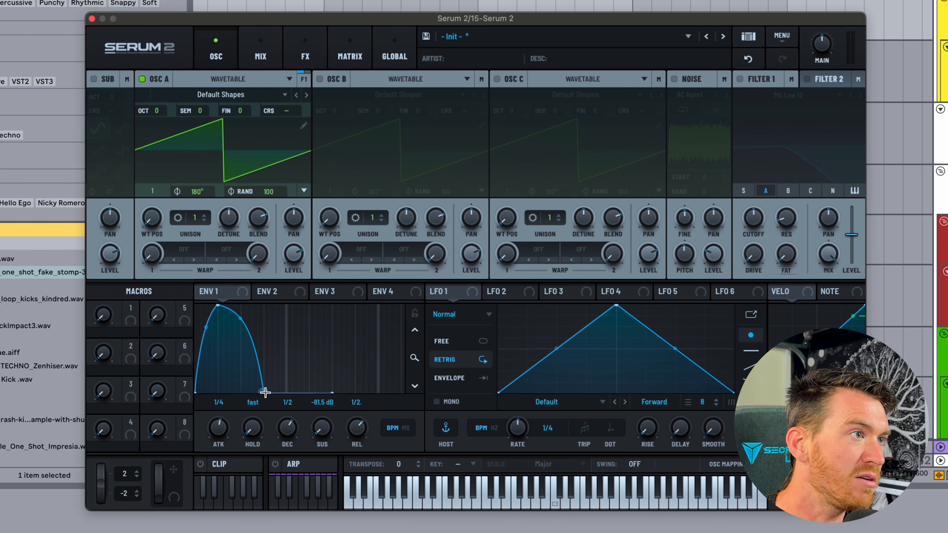
pyautogui.moveTo(265, 392); pyautogui.dragTo(293, 399)
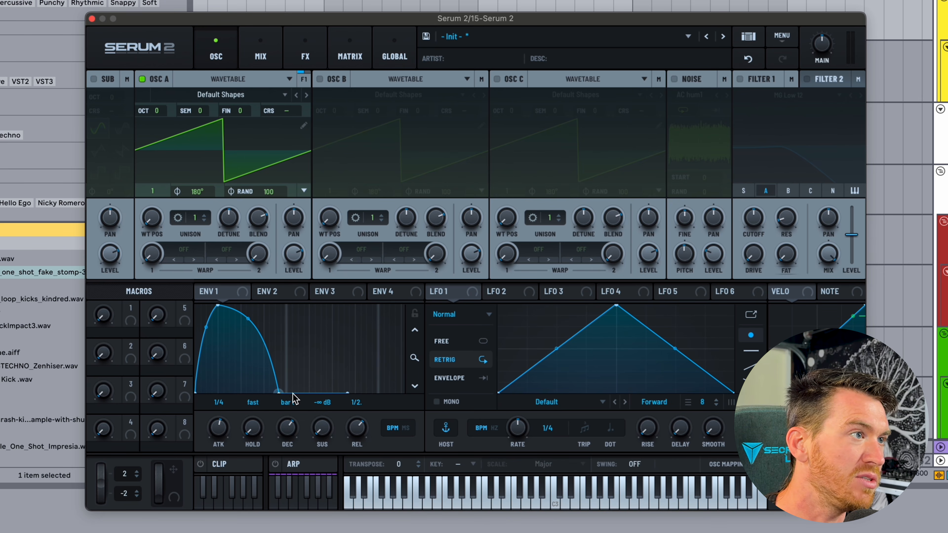
pyautogui.moveTo(217, 306); pyautogui.dragTo(139, 307)
pyautogui.moveTo(139, 306); pyautogui.dragTo(216, 307)
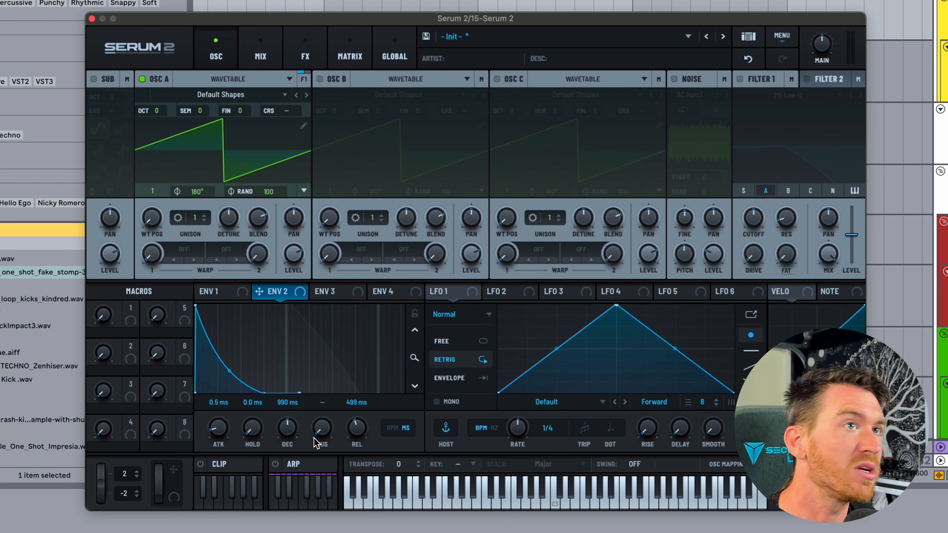
# Turn on Filter 1 (MG Low 12), route envelope 2 to its cutoff, and set envelope 2 to Legato Inverted.
pyautogui.click(739, 79)
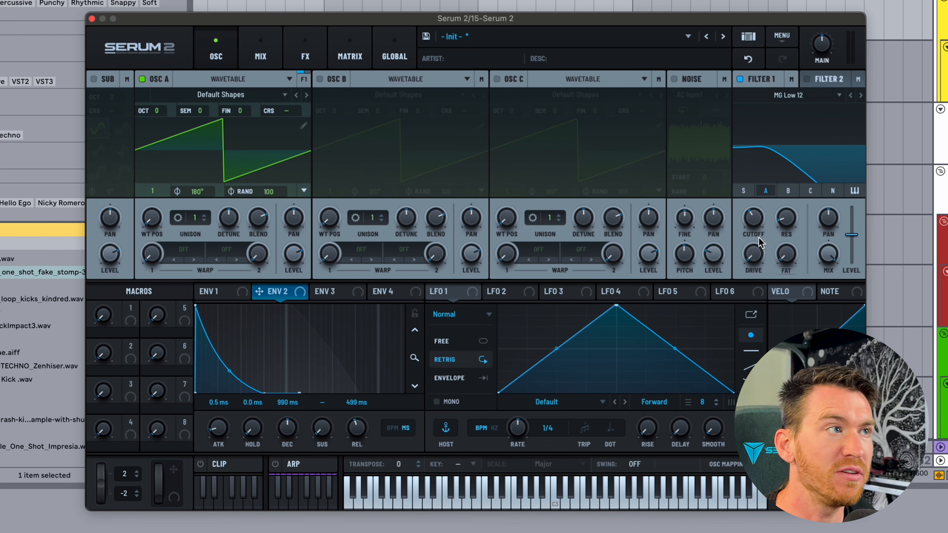
pyautogui.moveTo(259, 291); pyautogui.dragTo(752, 224)
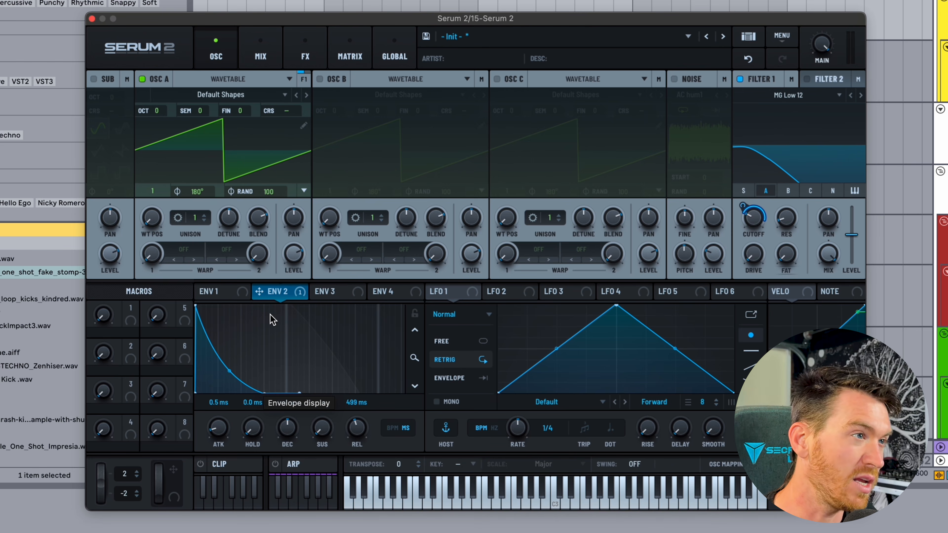
pyautogui.rightClick(280, 330)
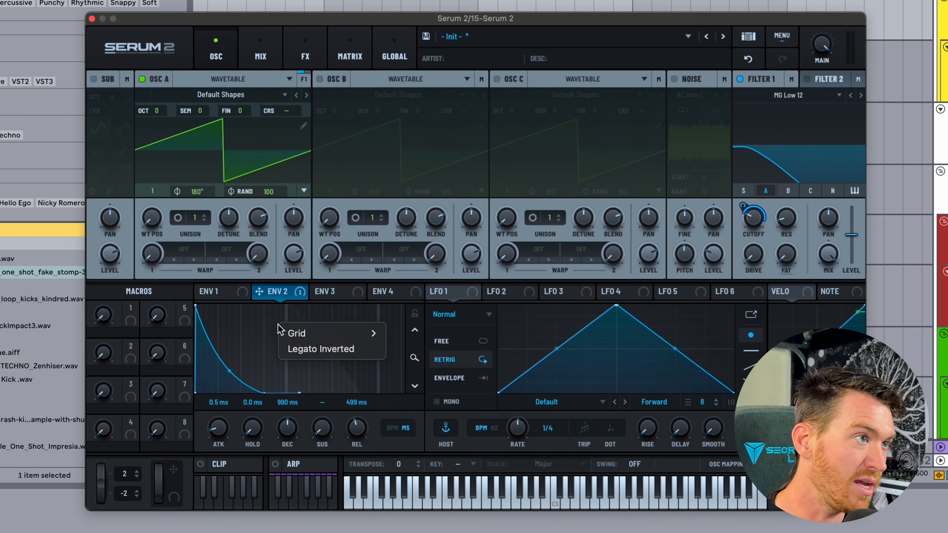
pyautogui.click(323, 353)
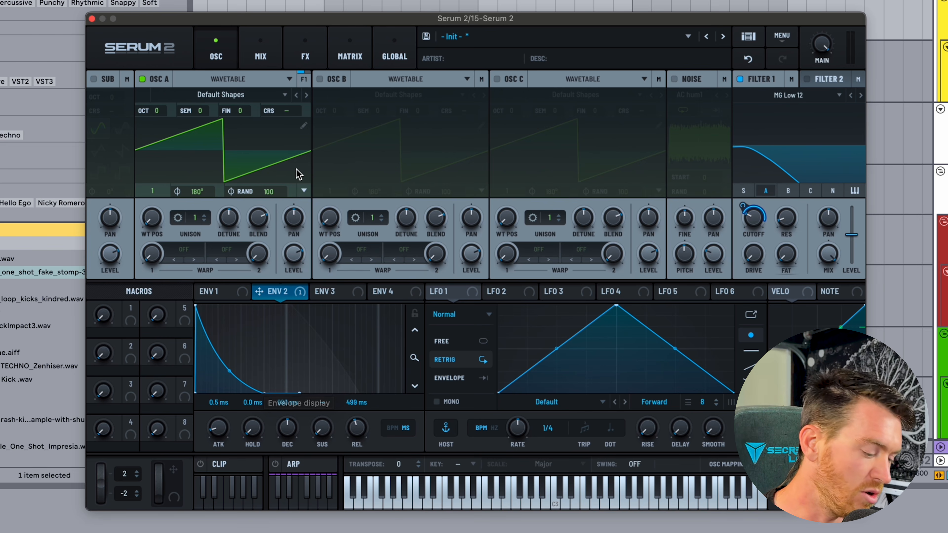
# Create a MIDI clip on the Serum track with Cmd+Shift+M and play the C1, F1, D1, G1 bass line.
pyautogui.moveTo(618, 25); pyautogui.dragTo(260, 10)
pyautogui.moveTo(594, 299); pyautogui.dragTo(783, 311)
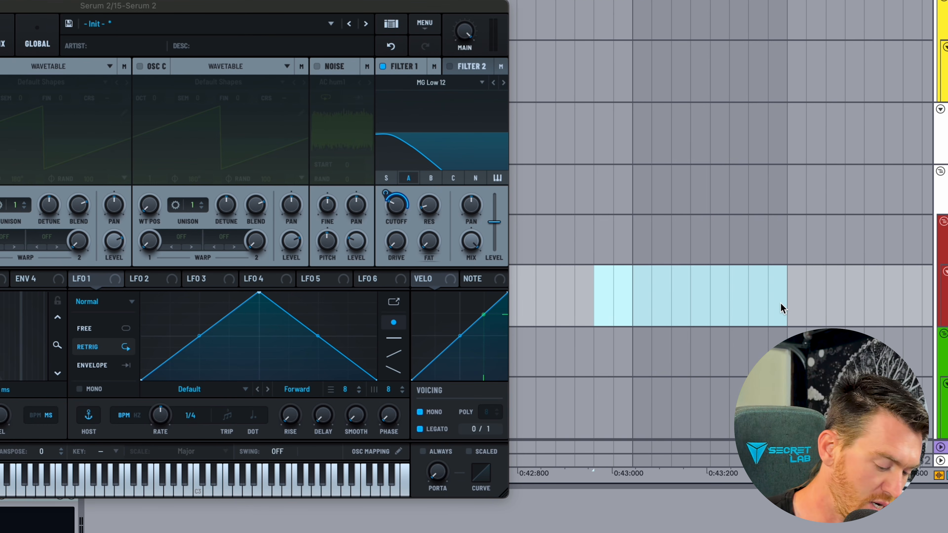
pyautogui.press('super+shift+m')
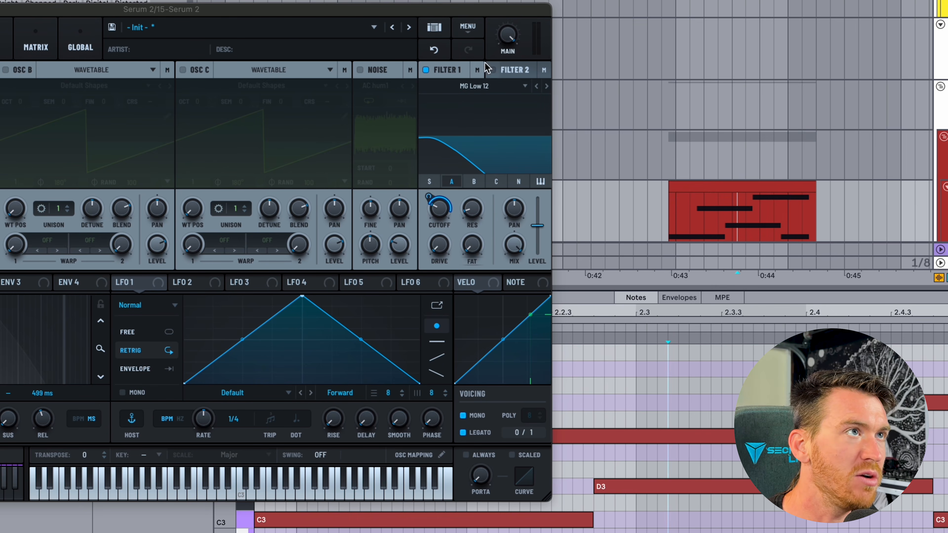
pyautogui.moveTo(450, 10); pyautogui.dragTo(518, 0)
pyautogui.click(736, 185)
pyautogui.press('space')
pyautogui.press('space')
# Check envelope 2's legato mode, replay the clip, and raise portamento to about 721 ms.
pyautogui.rightClick(44, 232)
pyautogui.click(80, 257)
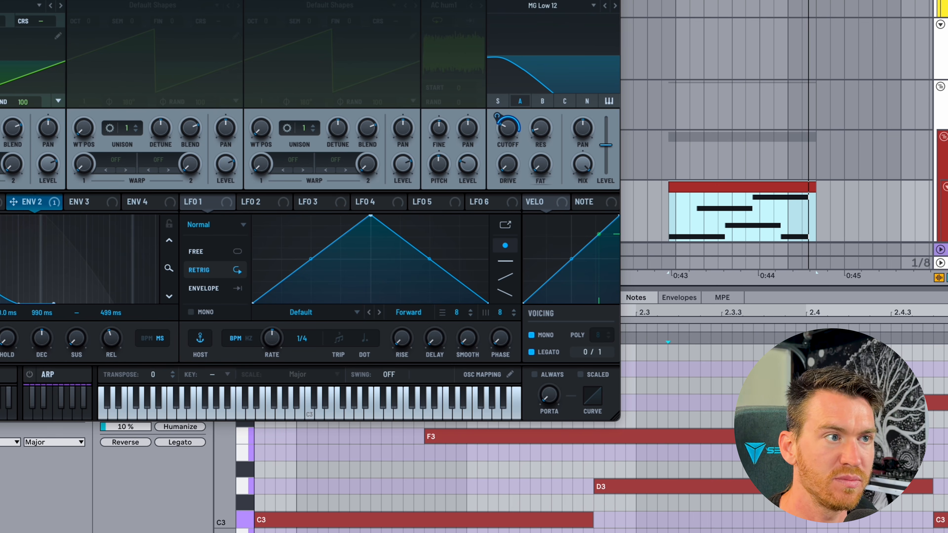
pyautogui.press('space')
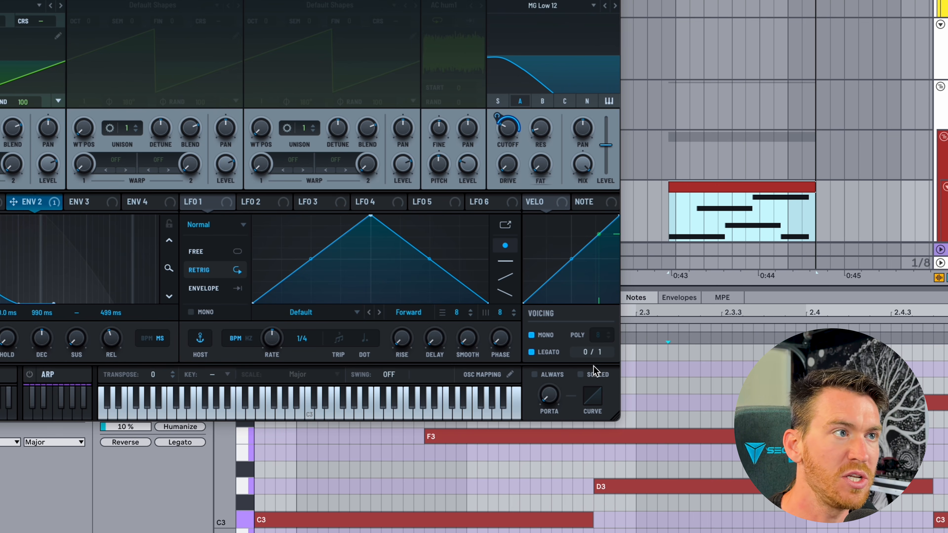
pyautogui.moveTo(557, 398); pyautogui.dragTo(555, 307)
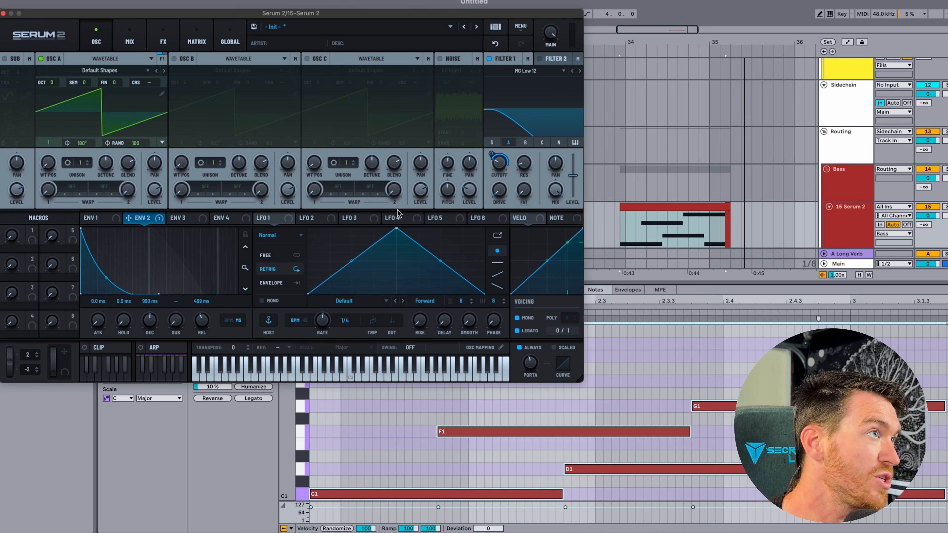
# Replace envelope 2's cutoff modulation with LFO 1, after bending LFO 1's curve into a peak shape.
pyautogui.moveTo(297, 13); pyautogui.dragTo(395, 50)
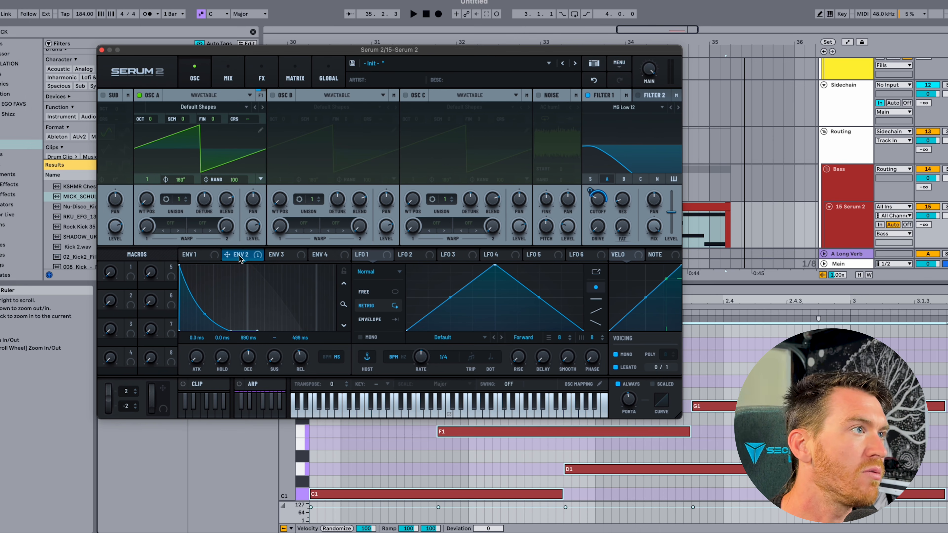
pyautogui.rightClick(239, 254)
pyautogui.click(286, 291)
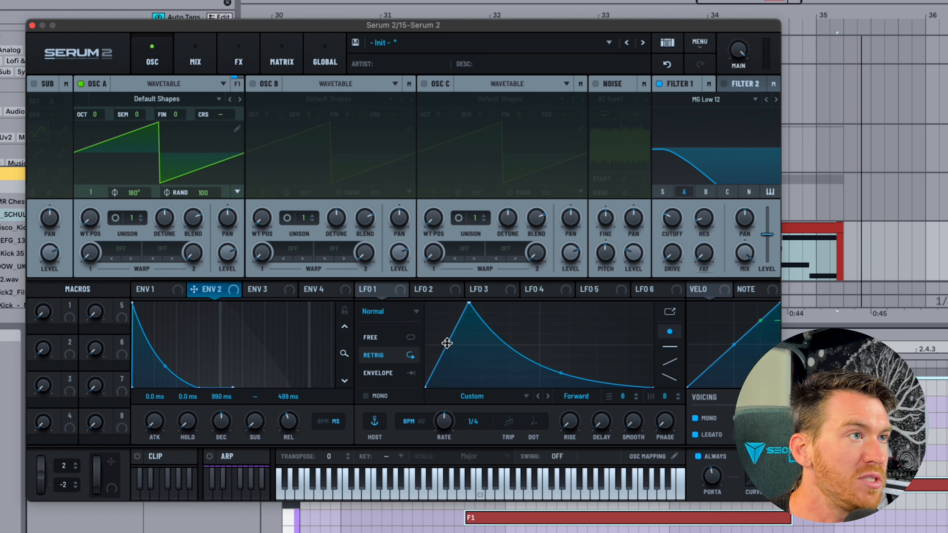
pyautogui.moveTo(423, 298); pyautogui.dragTo(423, 314)
pyautogui.click(365, 254)
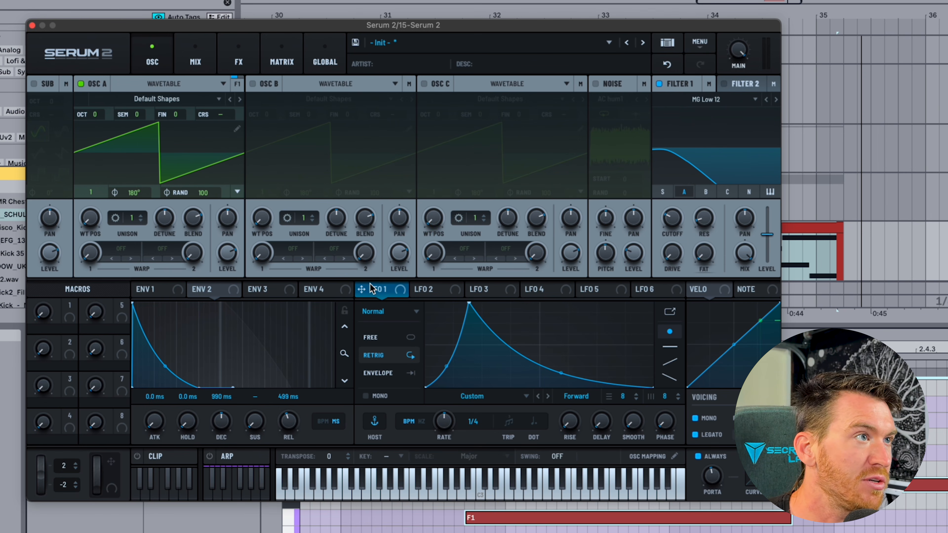
pyautogui.moveTo(361, 293); pyautogui.dragTo(671, 215)
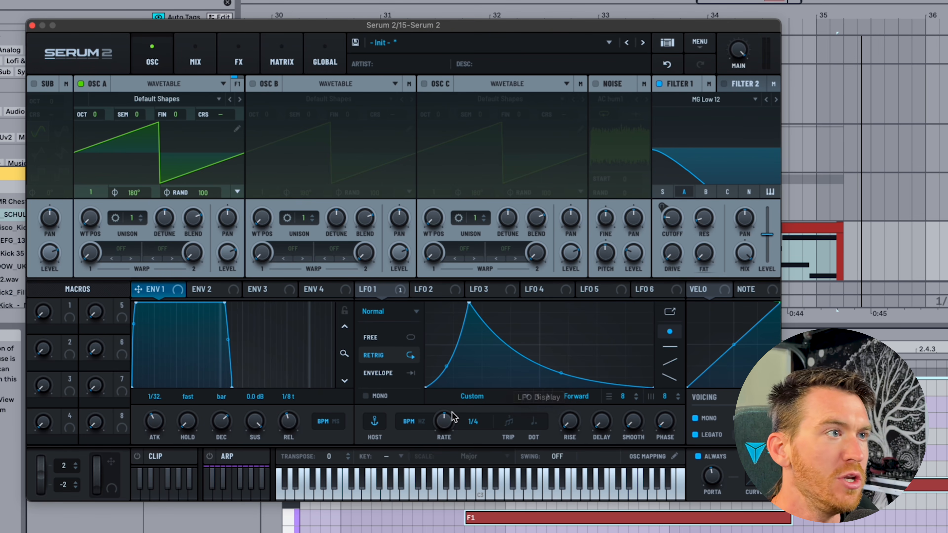
# Reveal swing from the LFO rate menu and dial it in to 67.0% at a 1/4 grid.
pyautogui.rightClick(442, 418)
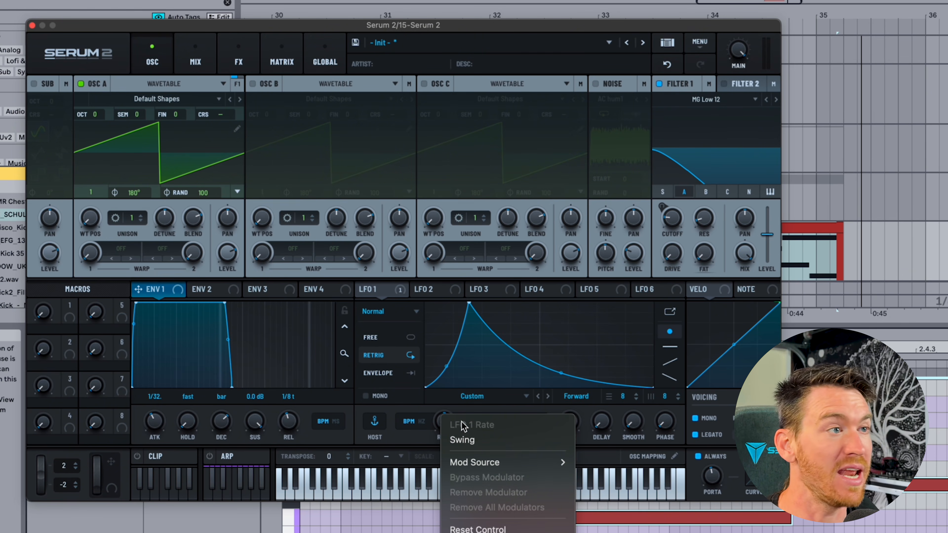
pyautogui.click(468, 441)
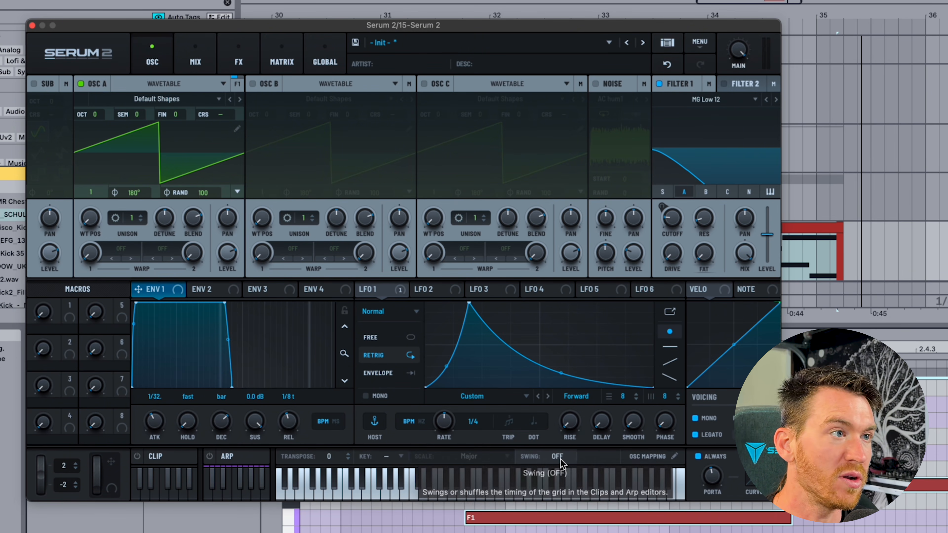
pyautogui.moveTo(562, 462); pyautogui.dragTo(564, 396)
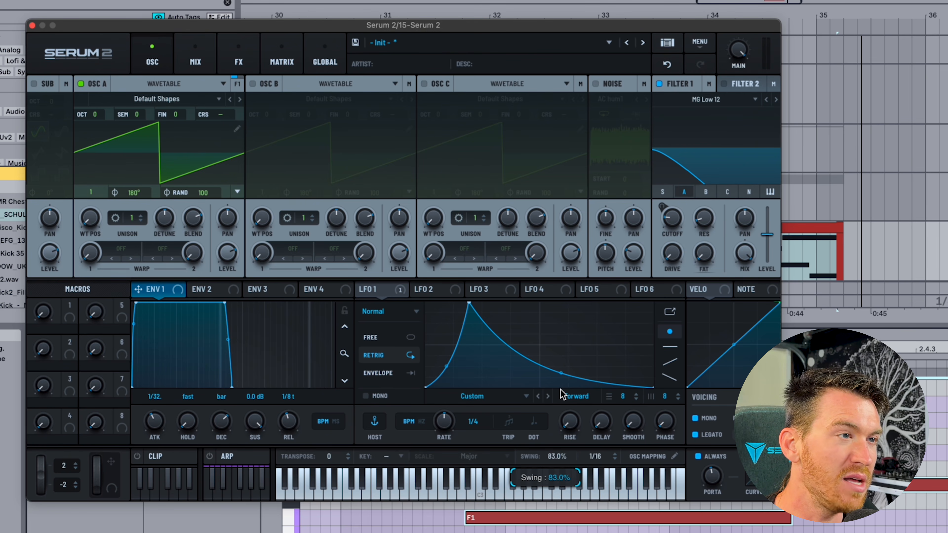
pyautogui.moveTo(561, 394); pyautogui.dragTo(562, 408)
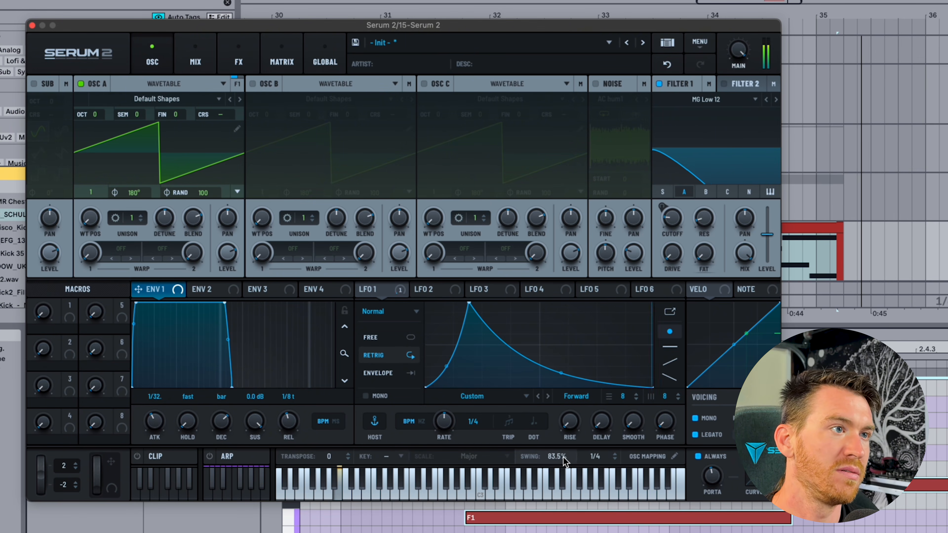
pyautogui.moveTo(566, 462); pyautogui.dragTo(558, 479)
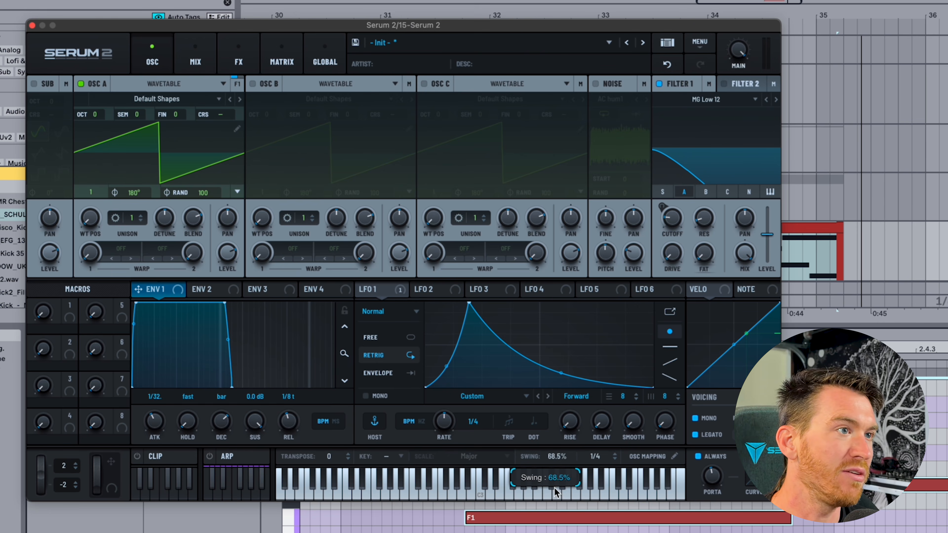
pyautogui.moveTo(552, 514); pyautogui.dragTo(552, 511)
pyautogui.moveTo(555, 457); pyautogui.dragTo(554, 430)
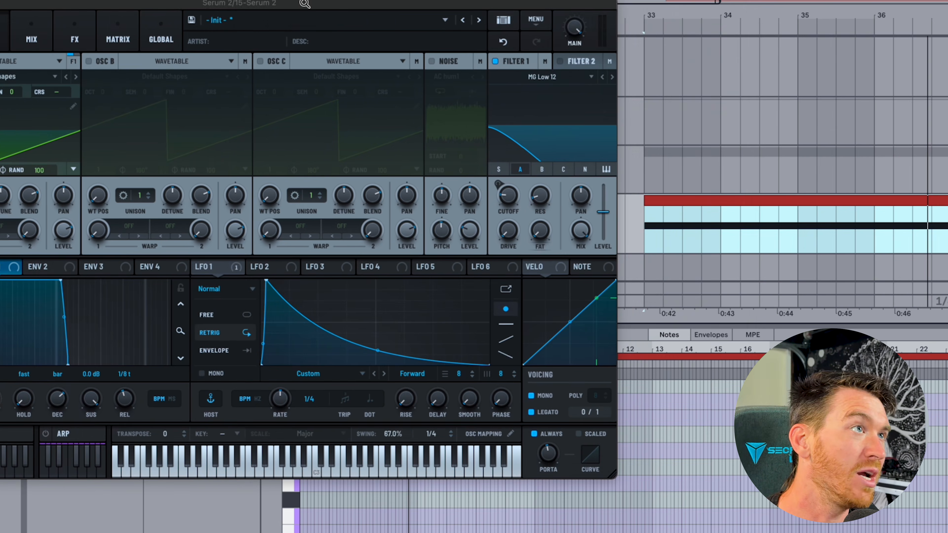
pyautogui.moveTo(305, 4); pyautogui.dragTo(535, 4)
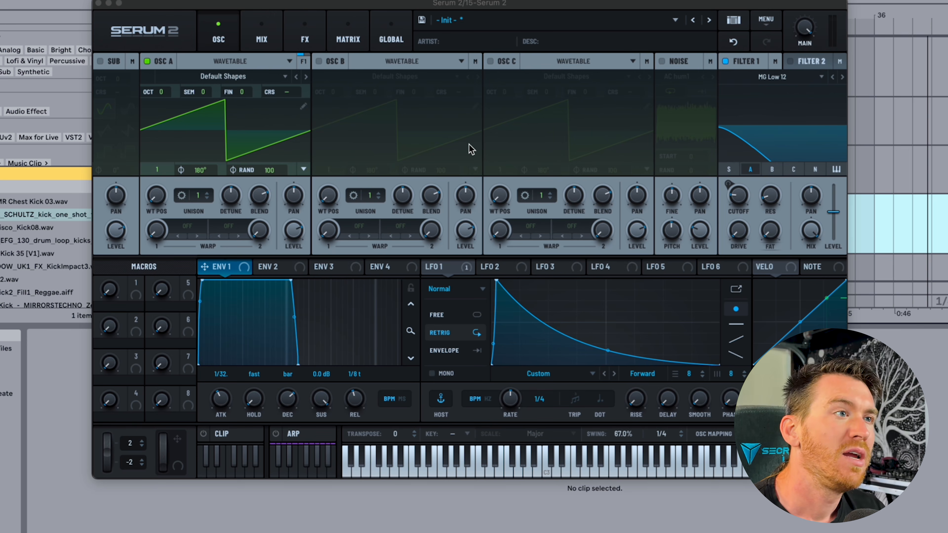
# Switch LFO 1 to free-running Hz mode and set its rate to 28.9 Hz.
pyautogui.click(488, 399)
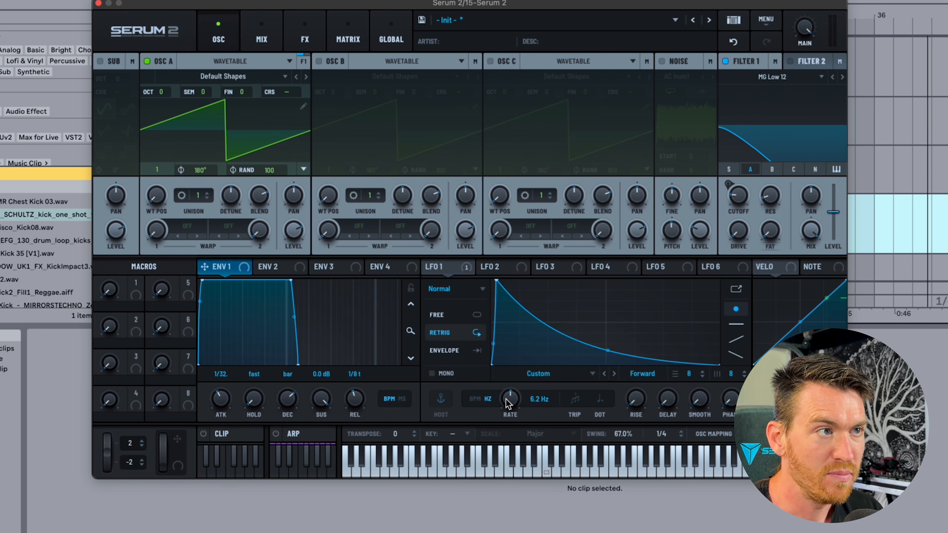
pyautogui.moveTo(511, 405); pyautogui.dragTo(511, 149)
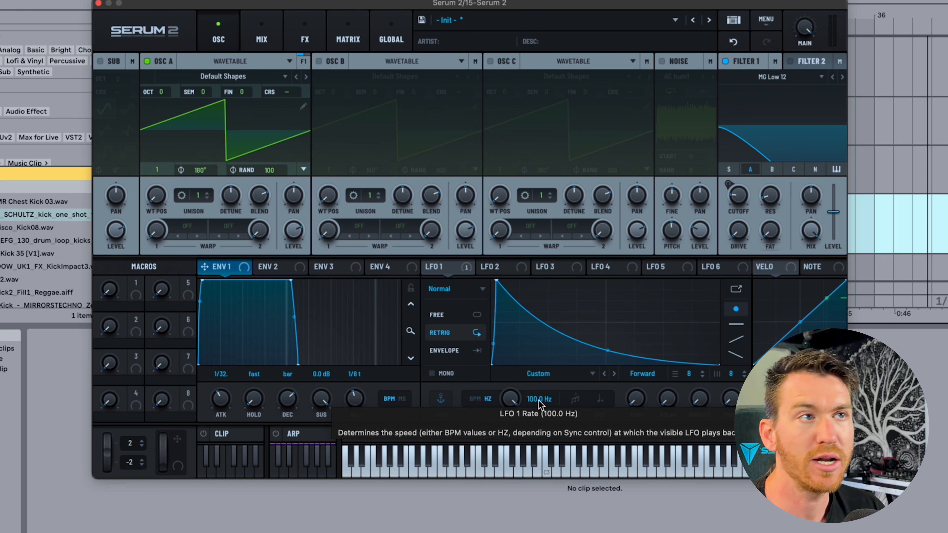
pyautogui.click(471, 272)
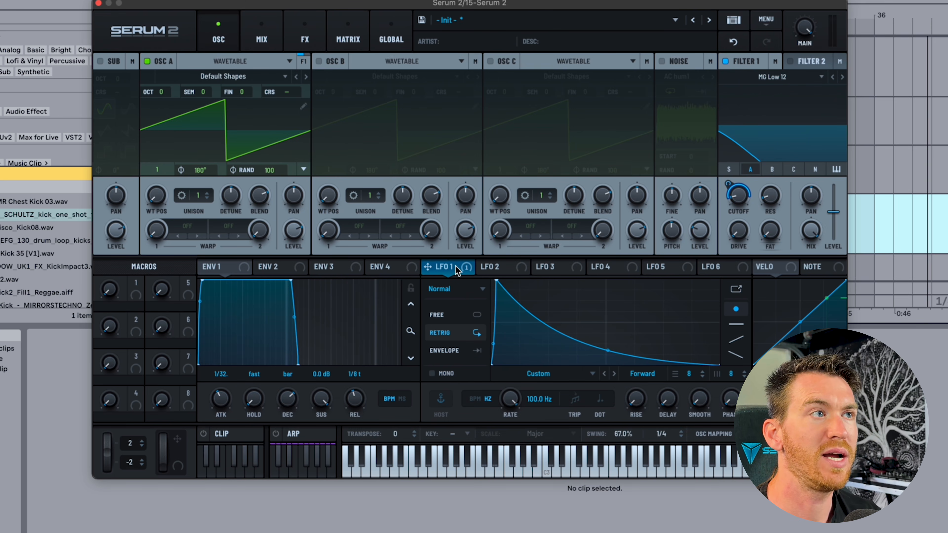
pyautogui.moveTo(737, 198)
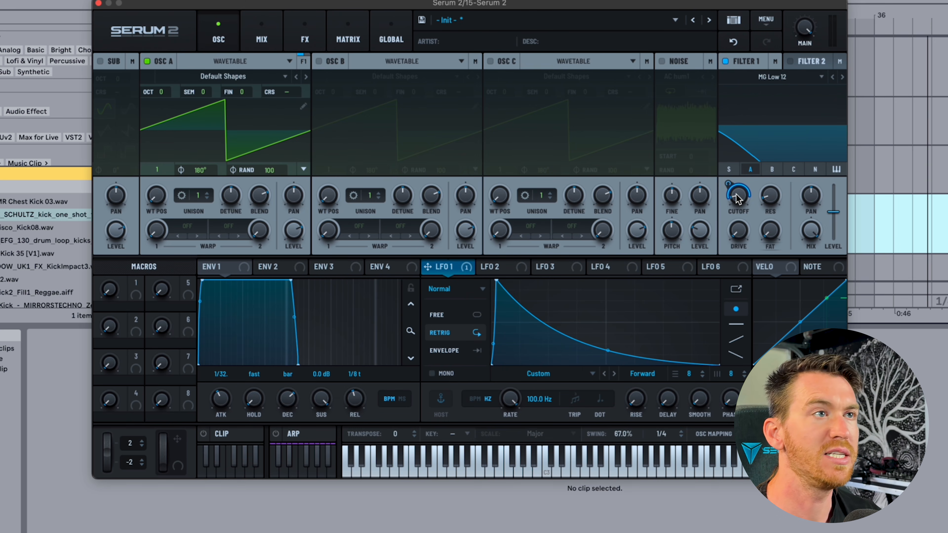
pyautogui.moveTo(512, 398)
pyautogui.mouseDown()
pyautogui.moveTo(511, 503)
pyautogui.moveTo(511, 382)
pyautogui.mouseUp()
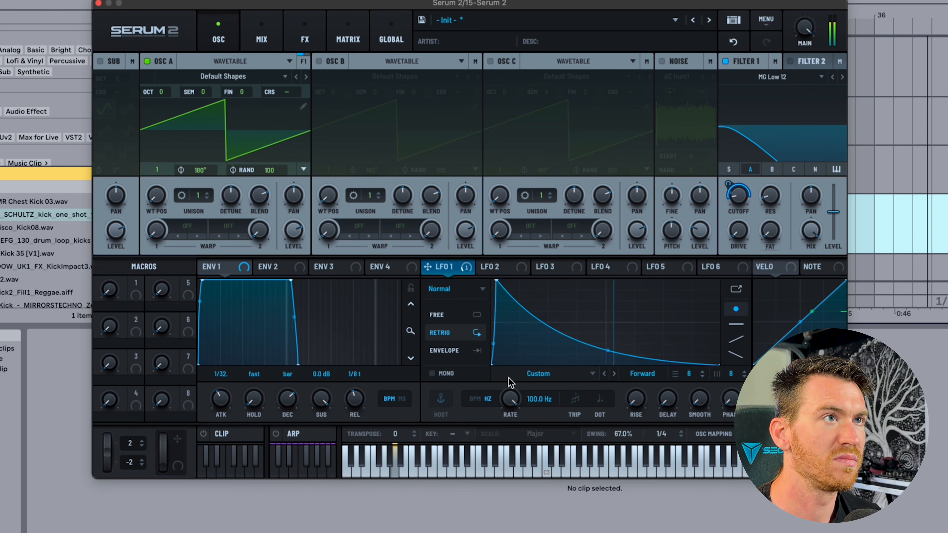
# Centre the LFO curve peak, apply the 10x rate multiplier, raise cutoff to 591 Hz, settle rate at 87.4 Hz.
pyautogui.moveTo(498, 280); pyautogui.dragTo(574, 261)
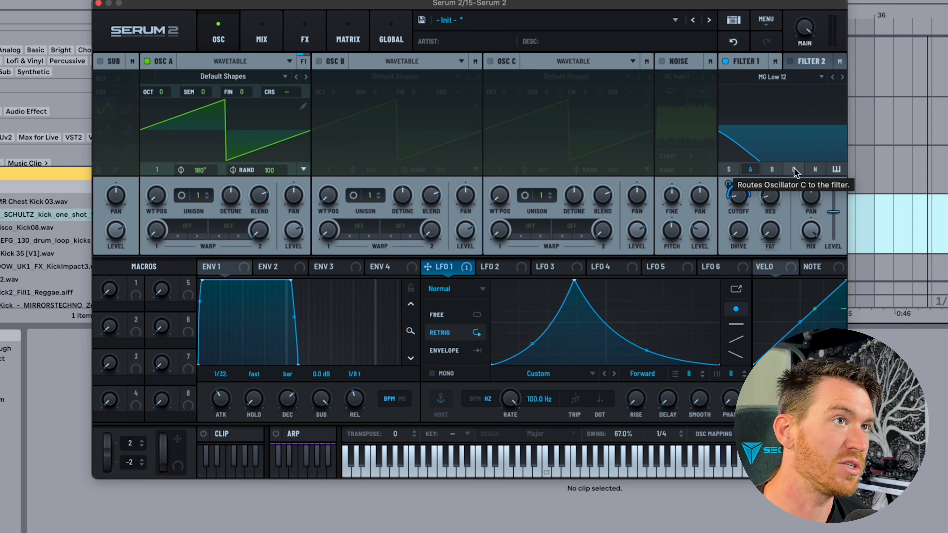
pyautogui.rightClick(511, 401)
pyautogui.click(544, 422)
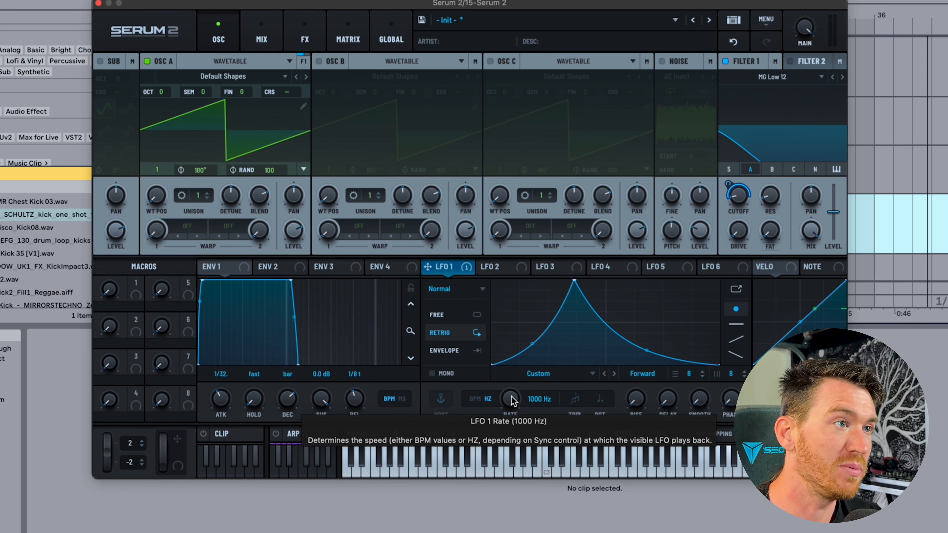
pyautogui.moveTo(513, 401); pyautogui.dragTo(505, 453)
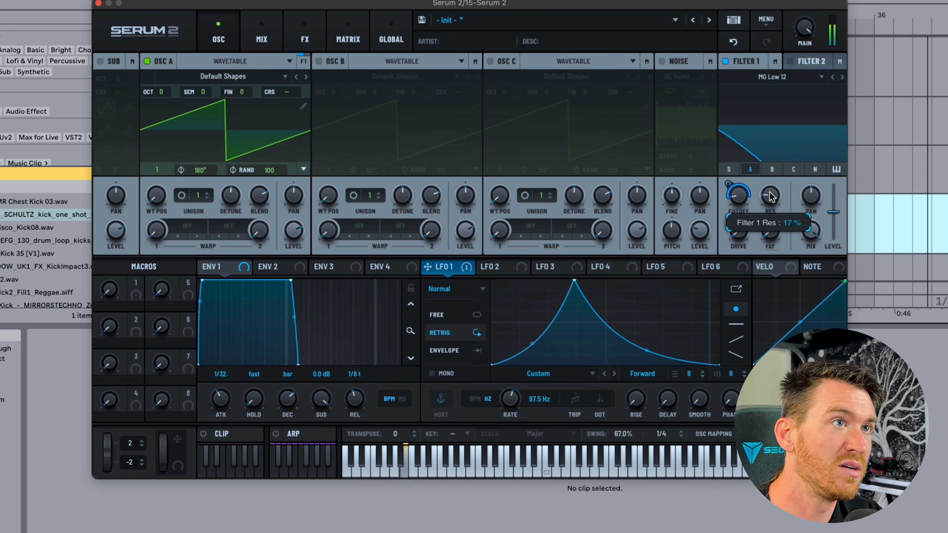
pyautogui.moveTo(741, 200); pyautogui.dragTo(734, 116)
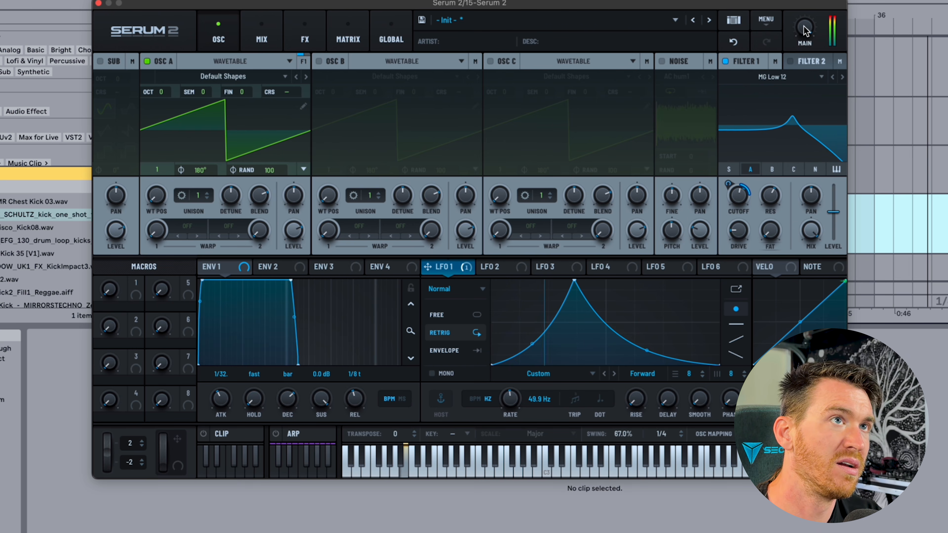
pyautogui.moveTo(513, 414); pyautogui.dragTo(513, 409)
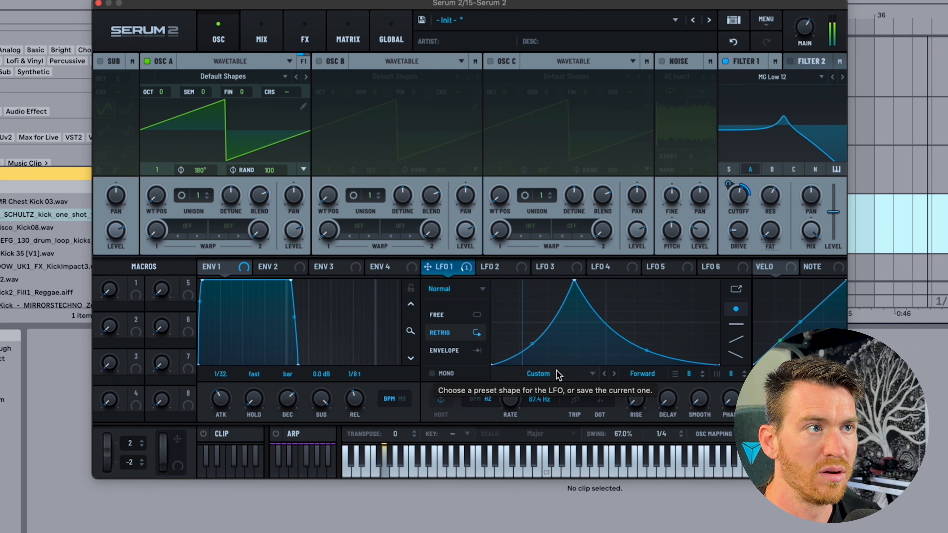
# Drop the rate multiplier, tempo-sync LFO 1 at 1/2, draw three peaks, and set Envelope mode.
pyautogui.rightClick(510, 397)
pyautogui.click(536, 421)
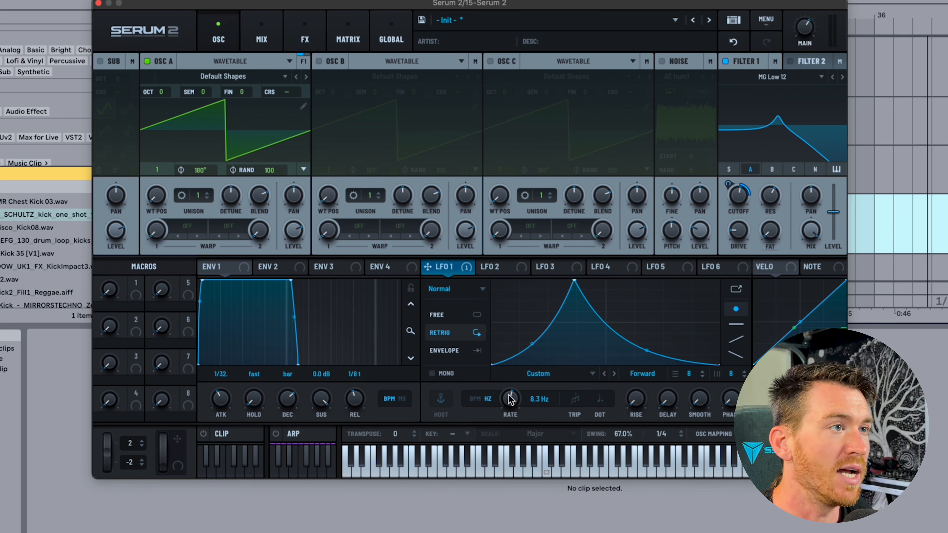
pyautogui.click(481, 399)
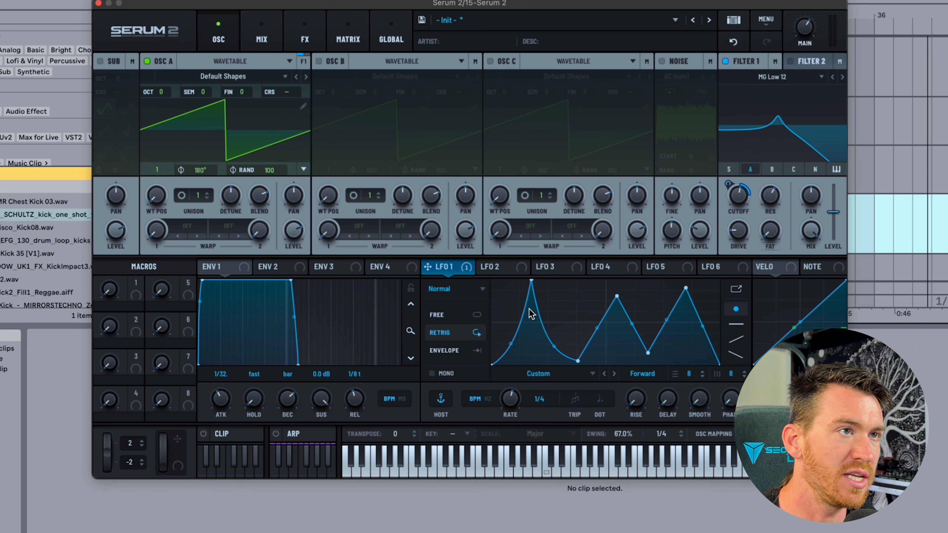
pyautogui.moveTo(686, 288); pyautogui.dragTo(670, 290)
pyautogui.click(449, 351)
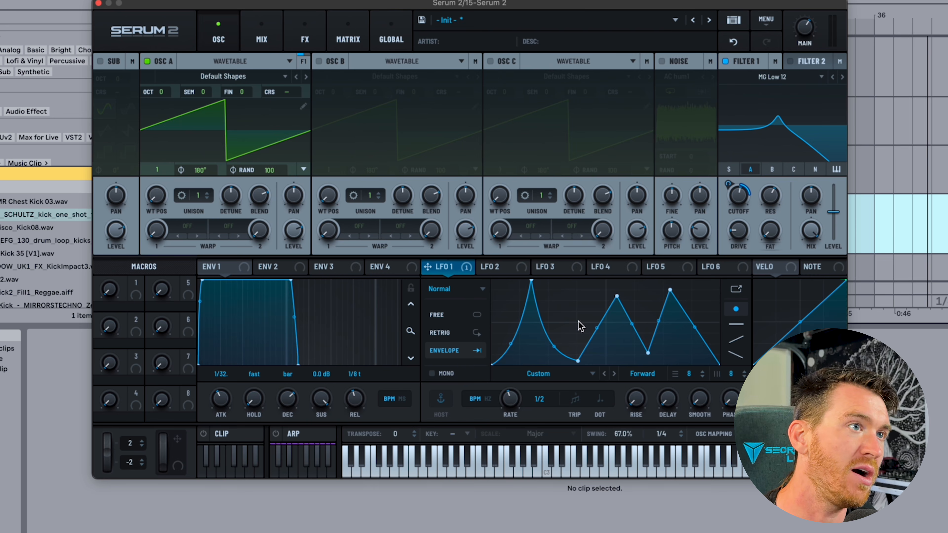
# Set then remove a loopback point on the LFO 1 ramp, and lengthen its rate to one bar.
pyautogui.rightClick(671, 291)
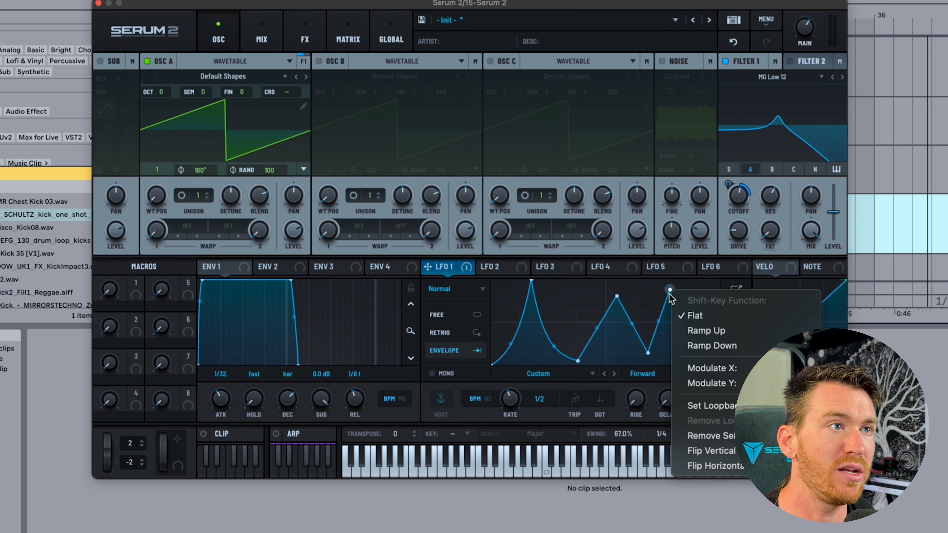
pyautogui.click(709, 406)
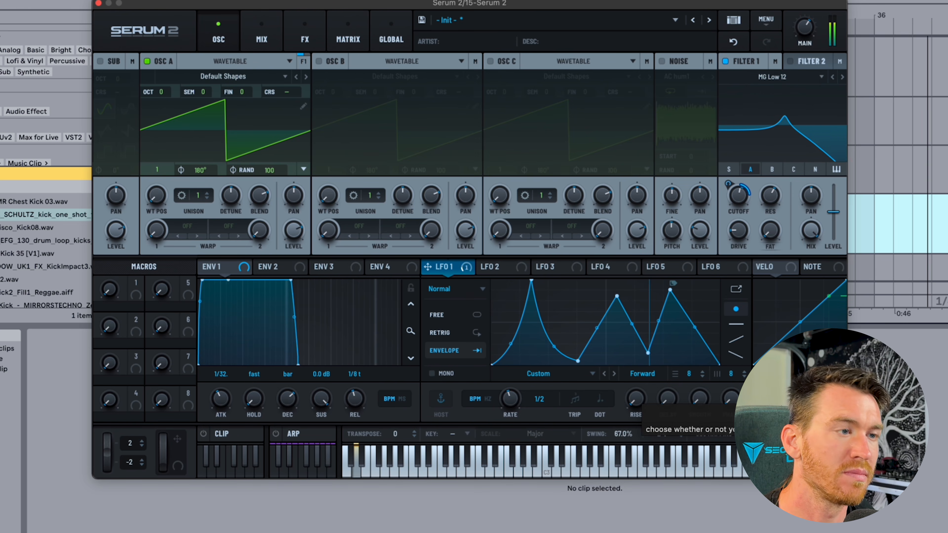
pyautogui.rightClick(620, 293)
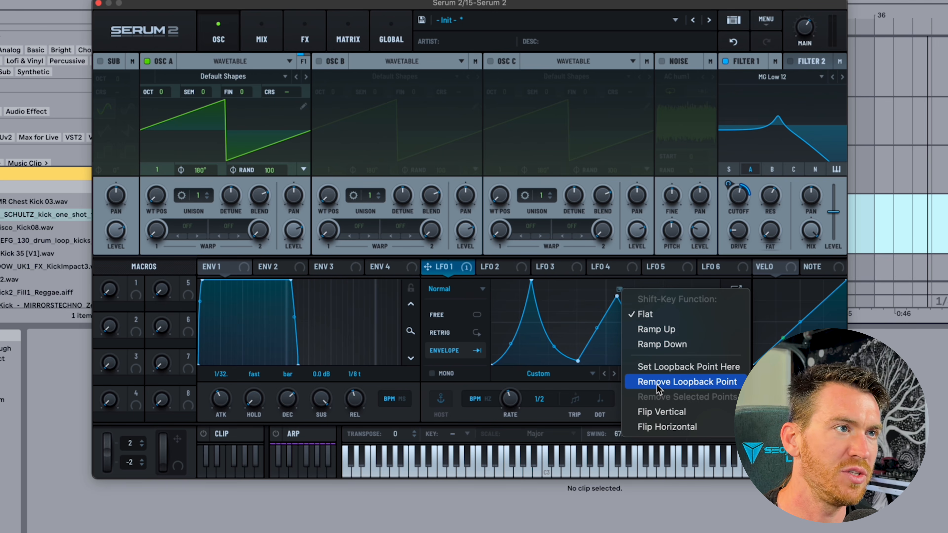
pyautogui.click(658, 381)
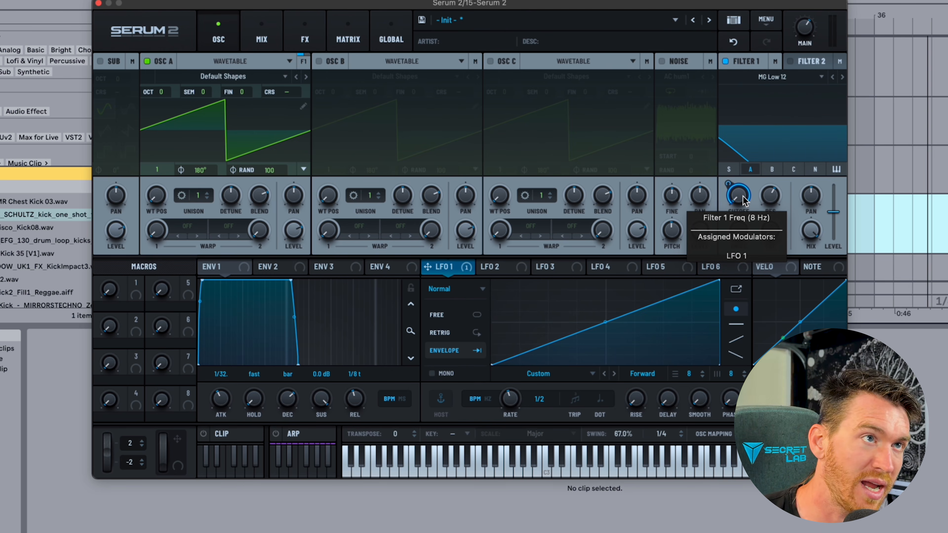
pyautogui.moveTo(512, 401); pyautogui.dragTo(512, 416)
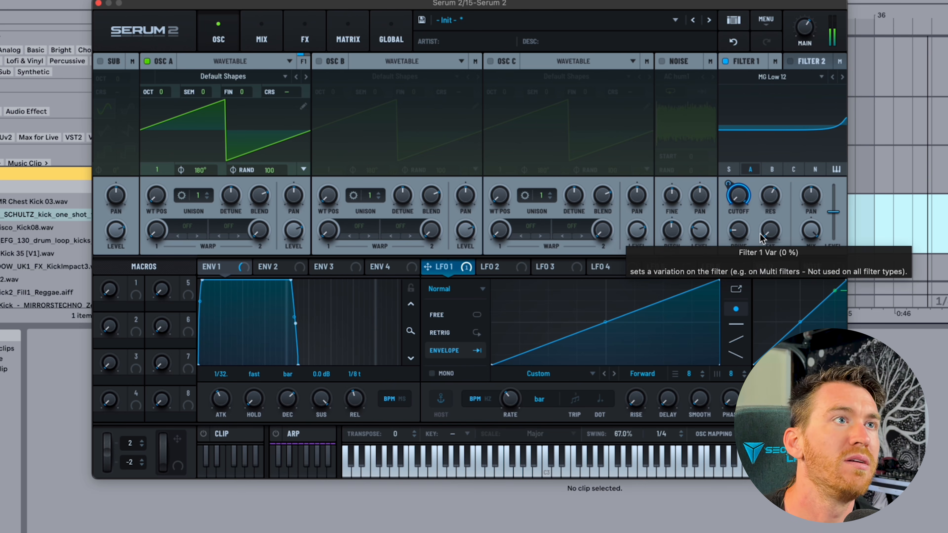
# Open the Filter 1 cutoff's modulation curve editor and try exponential bends on the ramp.
pyautogui.rightClick(736, 196)
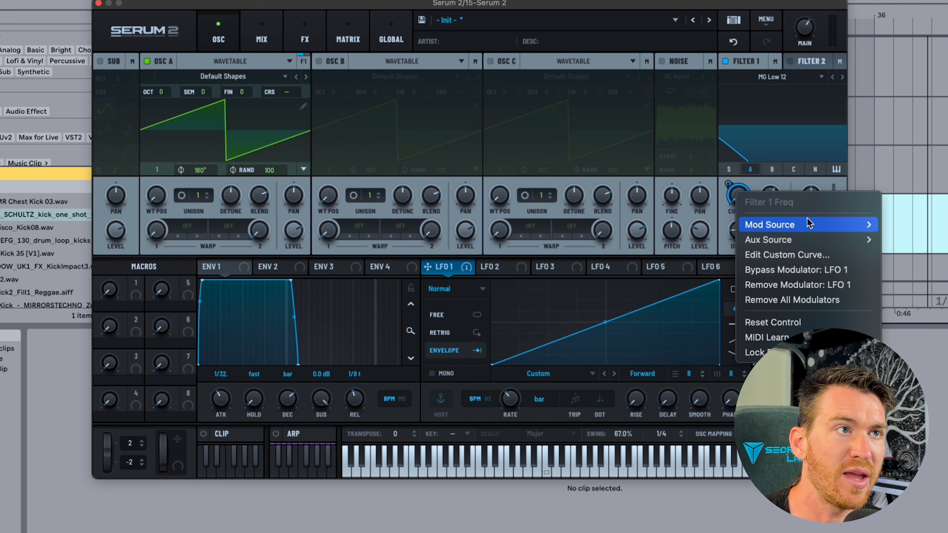
pyautogui.click(791, 256)
pyautogui.moveTo(555, 123); pyautogui.dragTo(493, 83)
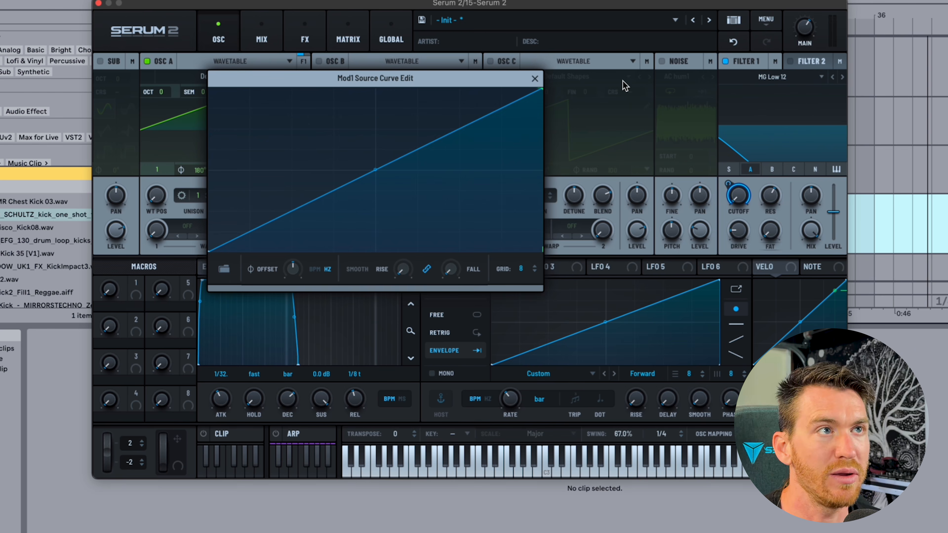
pyautogui.moveTo(738, 198)
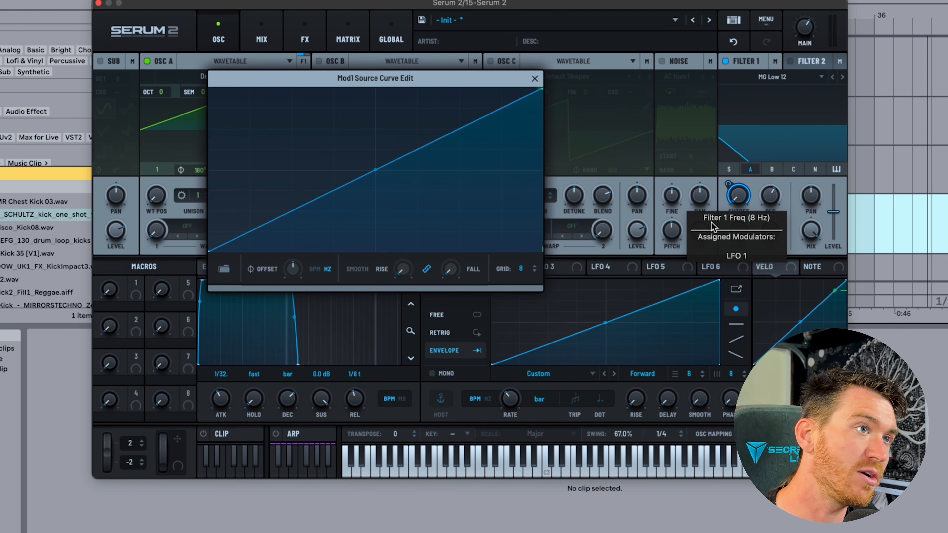
pyautogui.moveTo(606, 323); pyautogui.dragTo(605, 338)
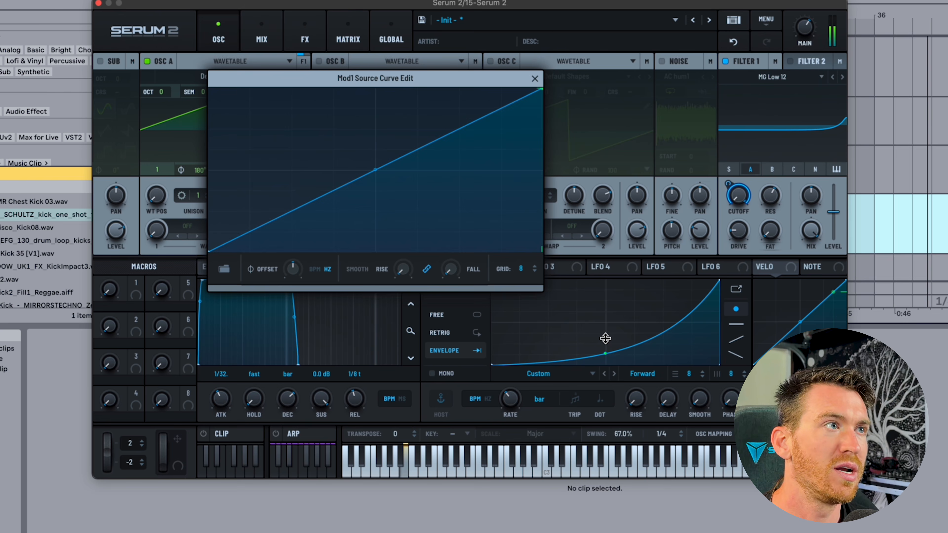
pyautogui.moveTo(605, 339); pyautogui.dragTo(588, 318)
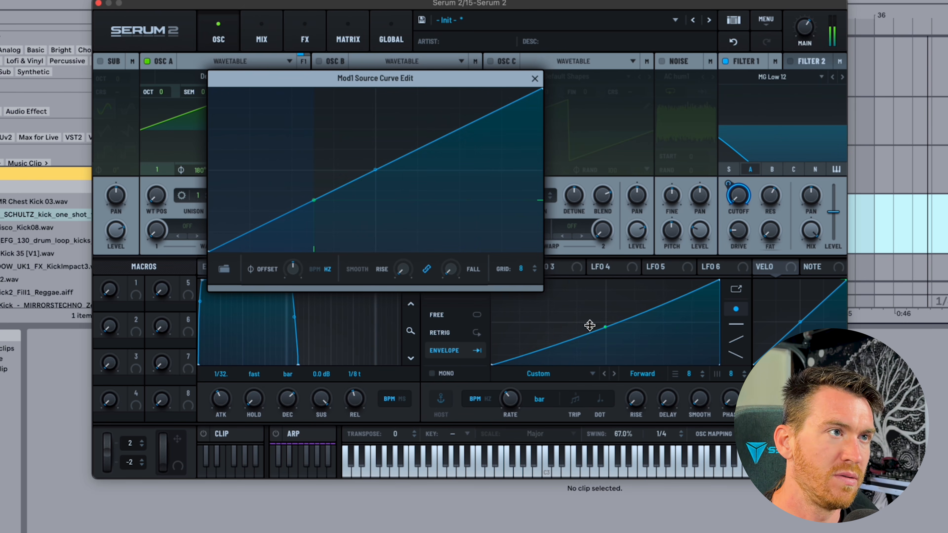
pyautogui.moveTo(376, 172); pyautogui.dragTo(361, 131)
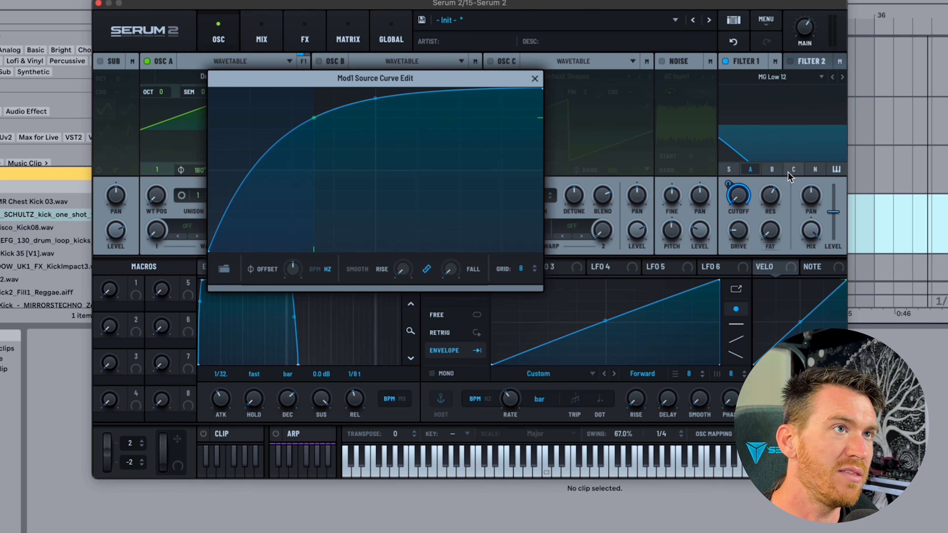
pyautogui.moveTo(497, 74); pyautogui.dragTo(498, 143)
# Turn on noise, flatten the modulation curve, and redraw it as a three-peak zigzag.
pyautogui.click(662, 61)
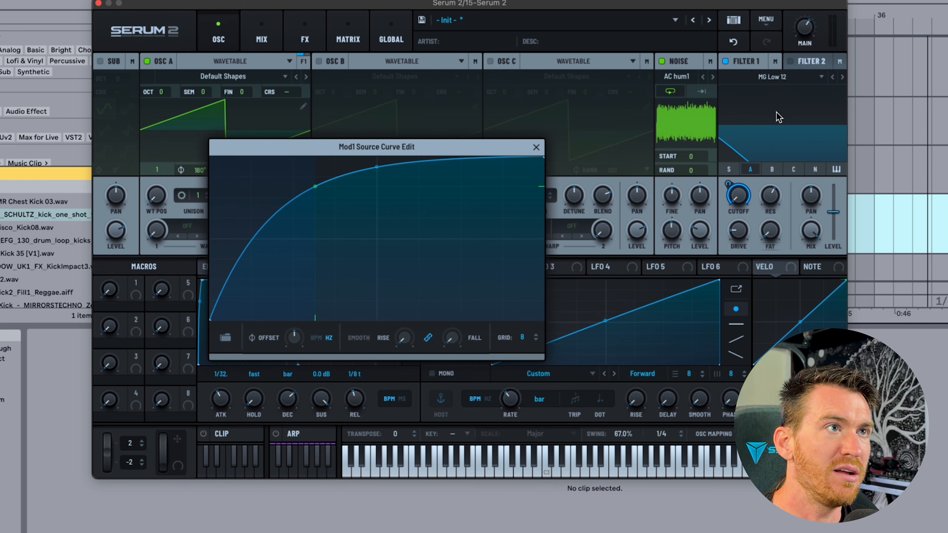
pyautogui.moveTo(500, 147); pyautogui.dragTo(562, 95)
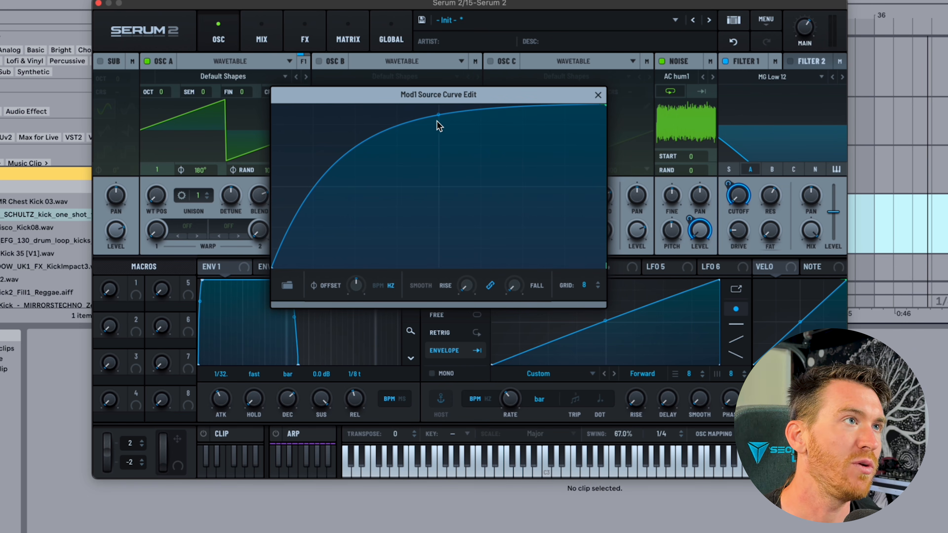
pyautogui.moveTo(437, 116); pyautogui.dragTo(444, 157)
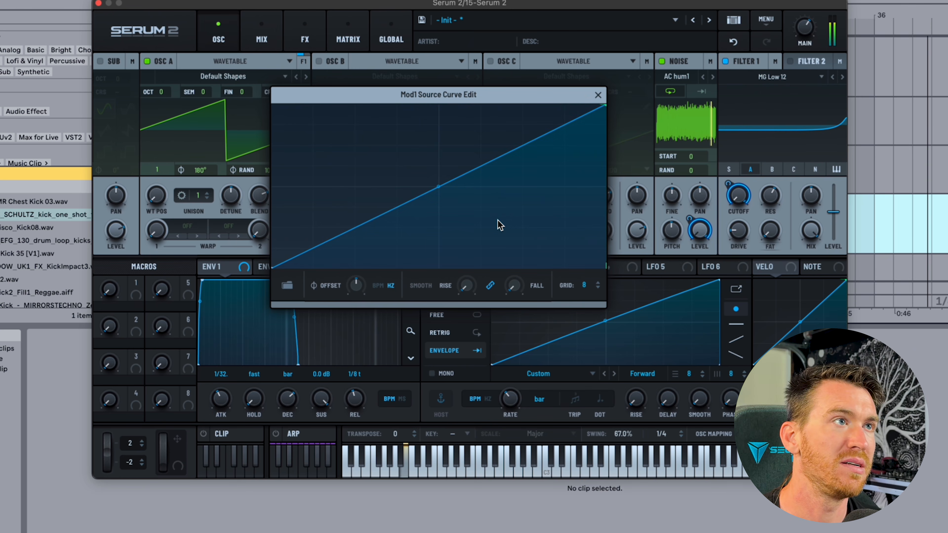
pyautogui.doubleClick(328, 133)
pyautogui.doubleClick(368, 231)
pyautogui.doubleClick(416, 122)
pyautogui.doubleClick(468, 258)
pyautogui.doubleClick(513, 134)
pyautogui.doubleClick(562, 239)
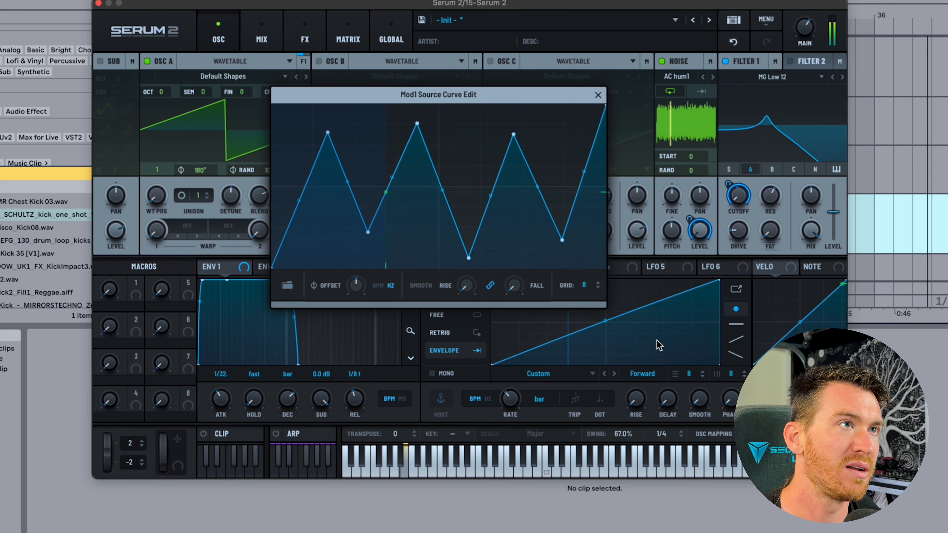
# Give LFO 1 two peaks, set its rate to 4 bar, and raise rise smoothing to about 0.84.
pyautogui.moveTo(538, 95); pyautogui.dragTo(435, 50)
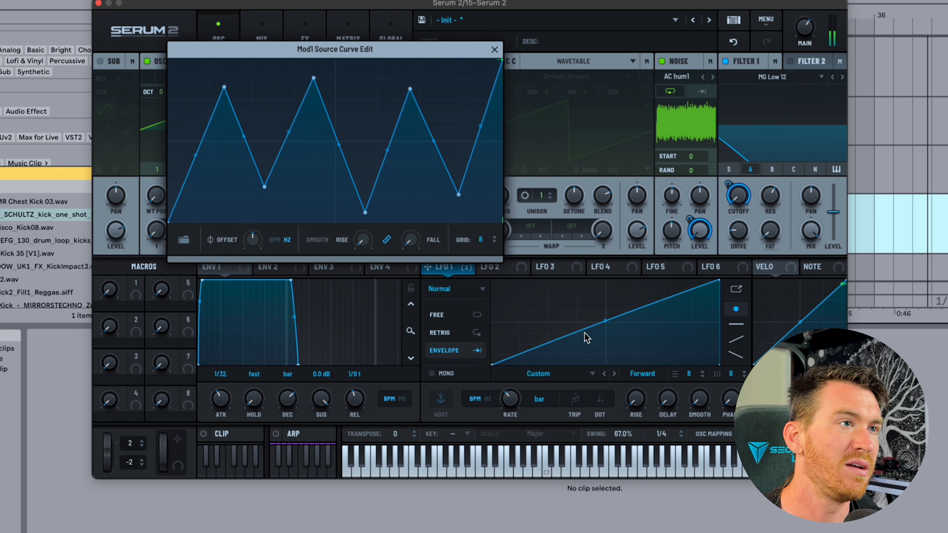
pyautogui.doubleClick(534, 295)
pyautogui.doubleClick(648, 350)
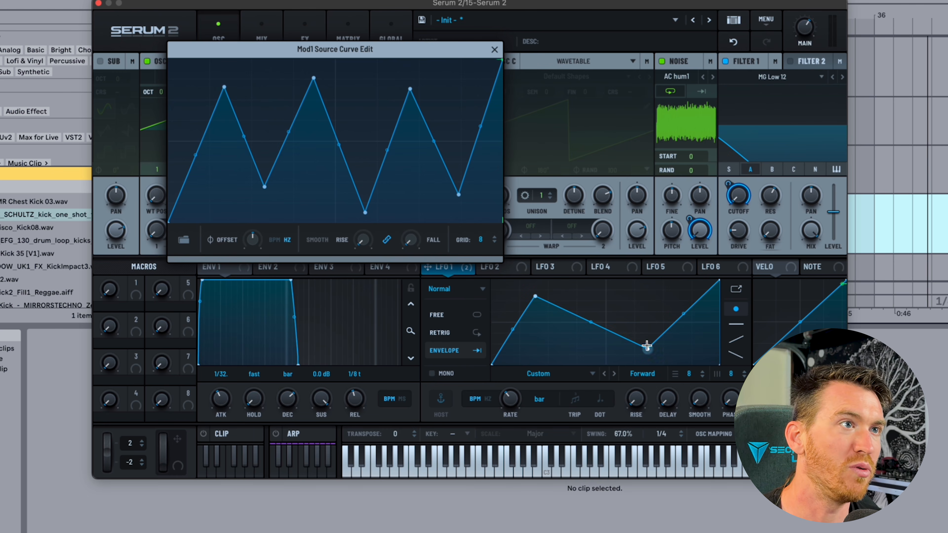
pyautogui.doubleClick(590, 287)
pyautogui.doubleClick(559, 348)
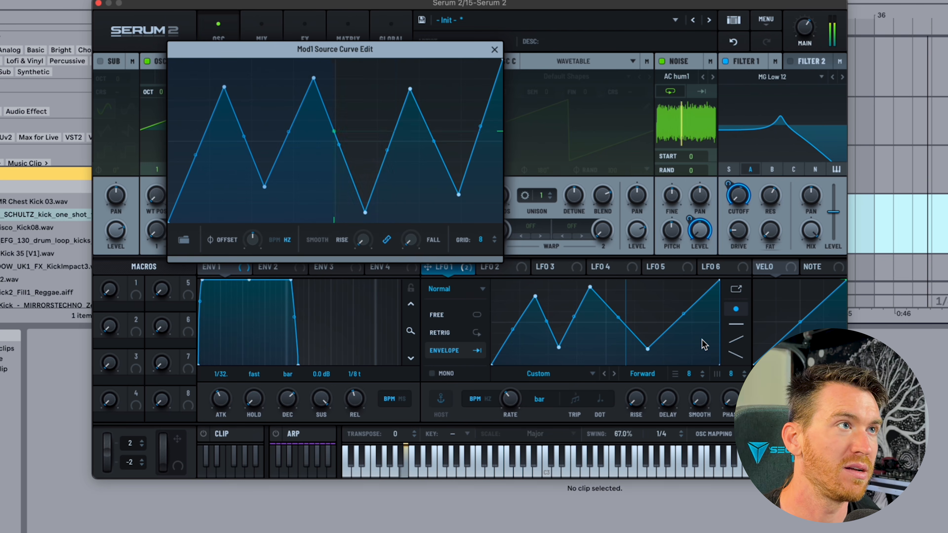
pyautogui.moveTo(509, 398); pyautogui.dragTo(515, 423)
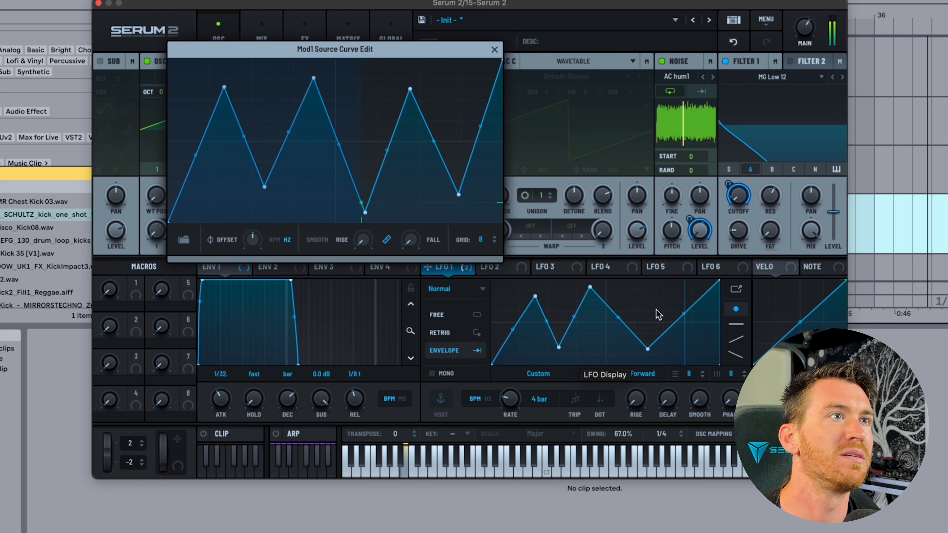
pyautogui.moveTo(382, 154); pyautogui.dragTo(378, 174)
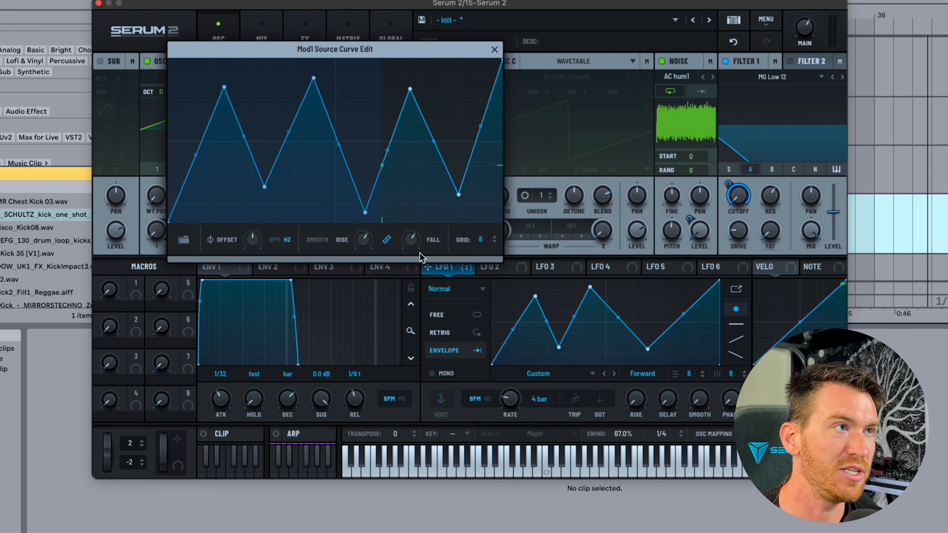
pyautogui.moveTo(360, 242); pyautogui.dragTo(353, 197)
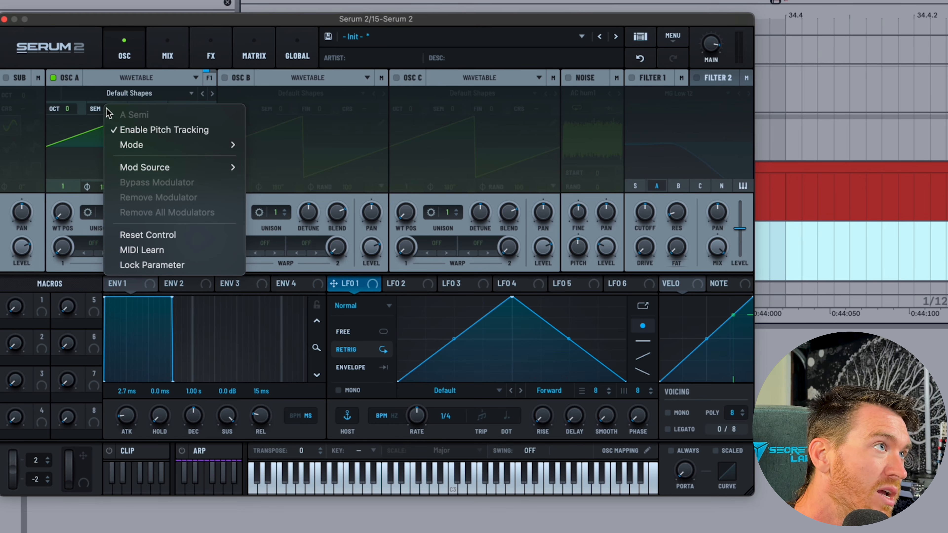
# Try raising oscillator A's semitone pitch, then undo the change.
pyautogui.click(82, 113)
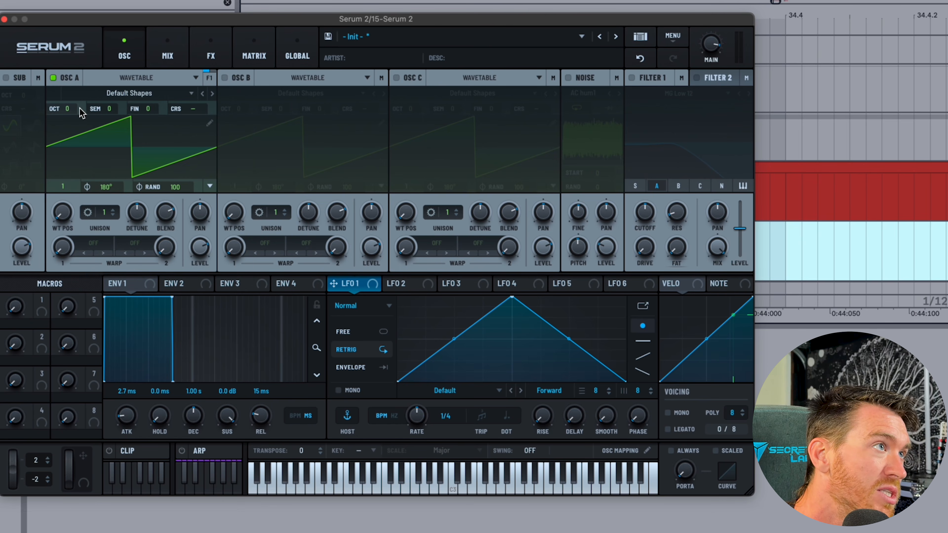
pyautogui.rightClick(105, 109)
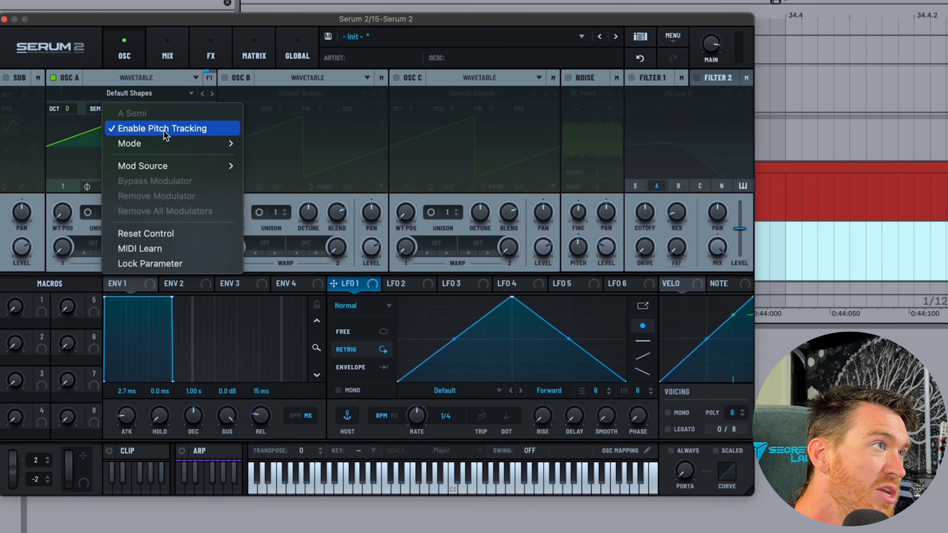
pyautogui.moveTo(159, 149)
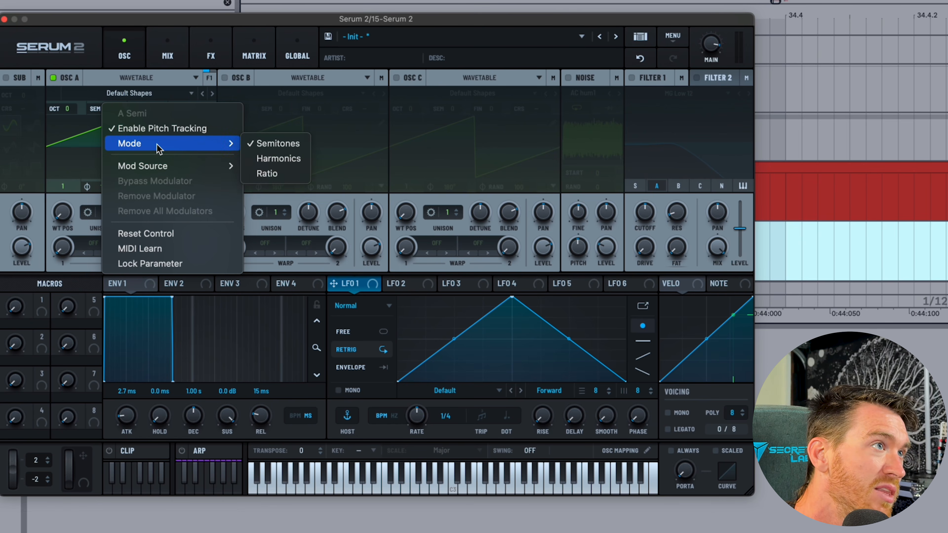
pyautogui.click(257, 144)
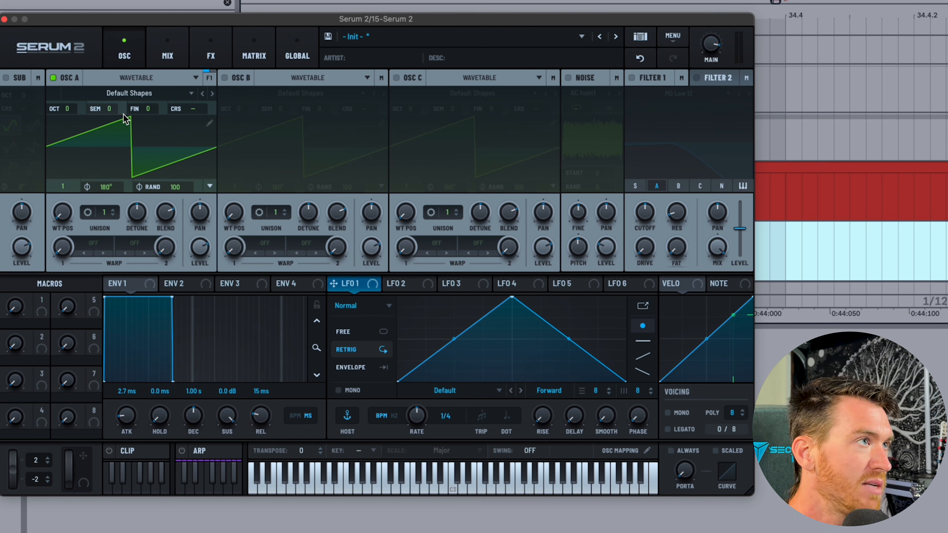
pyautogui.click(941, 248)
pyautogui.moveTo(112, 108); pyautogui.dragTo(112, 34)
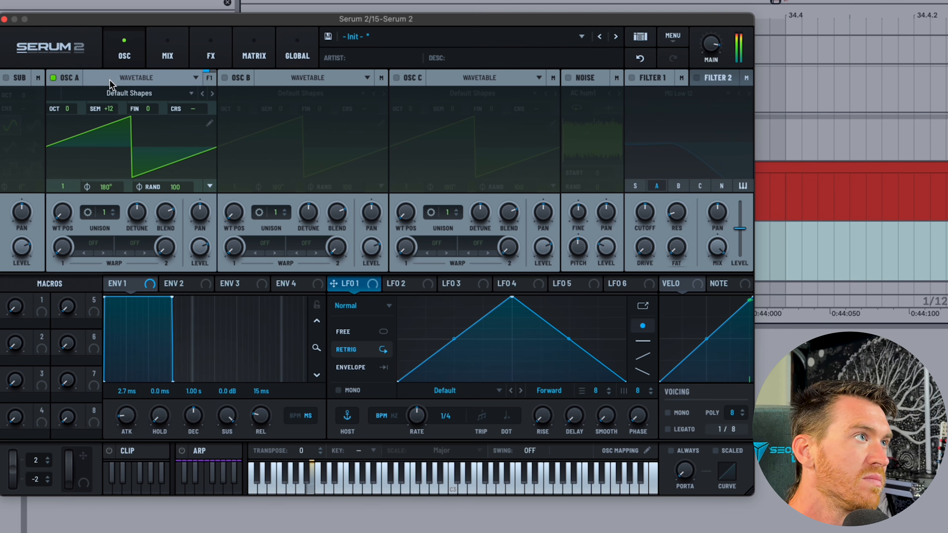
pyautogui.press('super+z')
# Switch oscillator A to Harmonics tuning at harmonic 1 with a sine waveform.
pyautogui.rightClick(113, 109)
pyautogui.moveTo(171, 147)
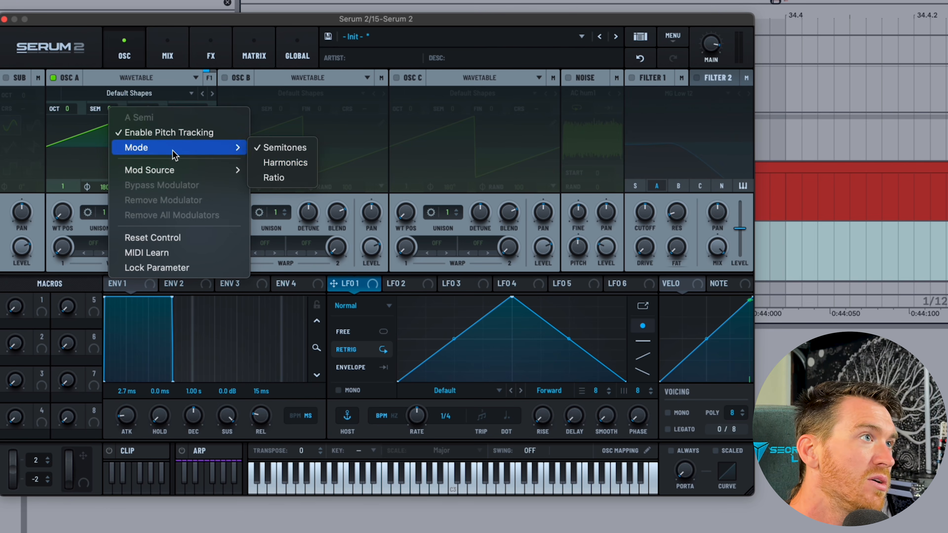
pyautogui.click(308, 163)
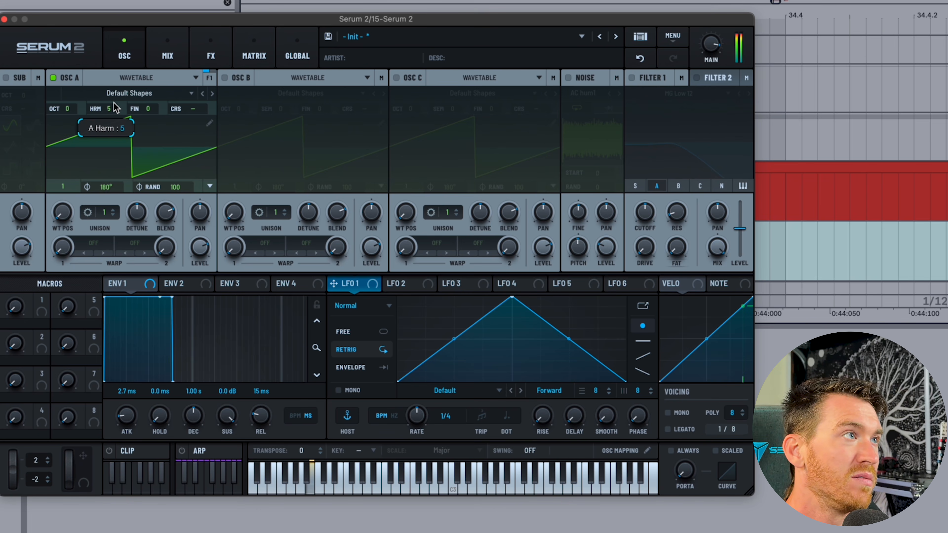
pyautogui.moveTo(113, 102)
pyautogui.mouseDown()
pyautogui.moveTo(115, 91)
pyautogui.moveTo(115, 111)
pyautogui.mouseUp()
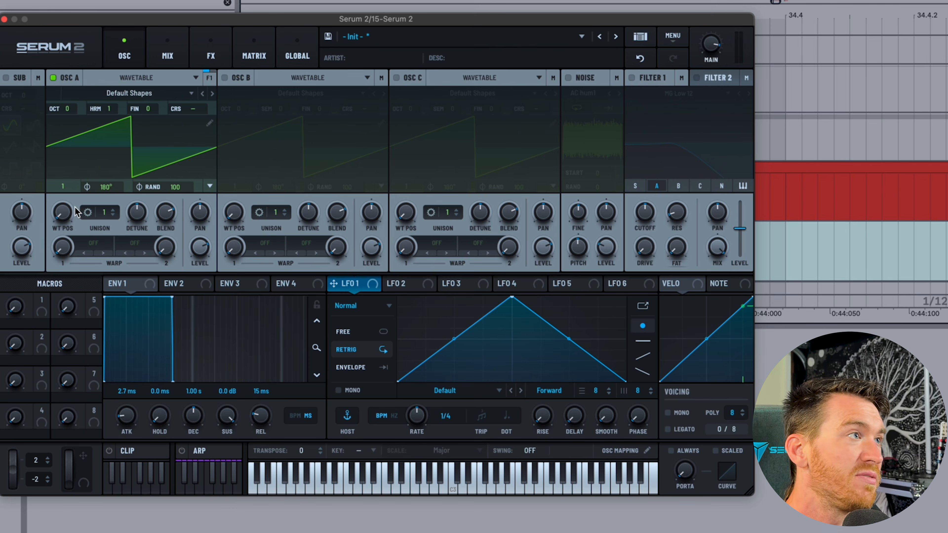
pyautogui.moveTo(63, 212); pyautogui.dragTo(63, 208)
# Enable oscillator B with a sine waveform in Harmonics tuning at harmonic 12.
pyautogui.click(224, 78)
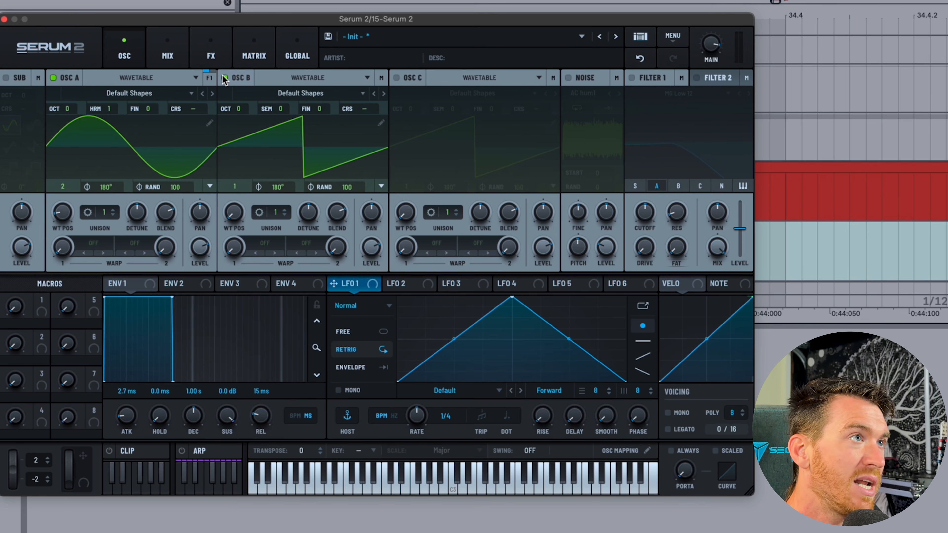
pyautogui.moveTo(234, 206); pyautogui.dragTo(235, 200)
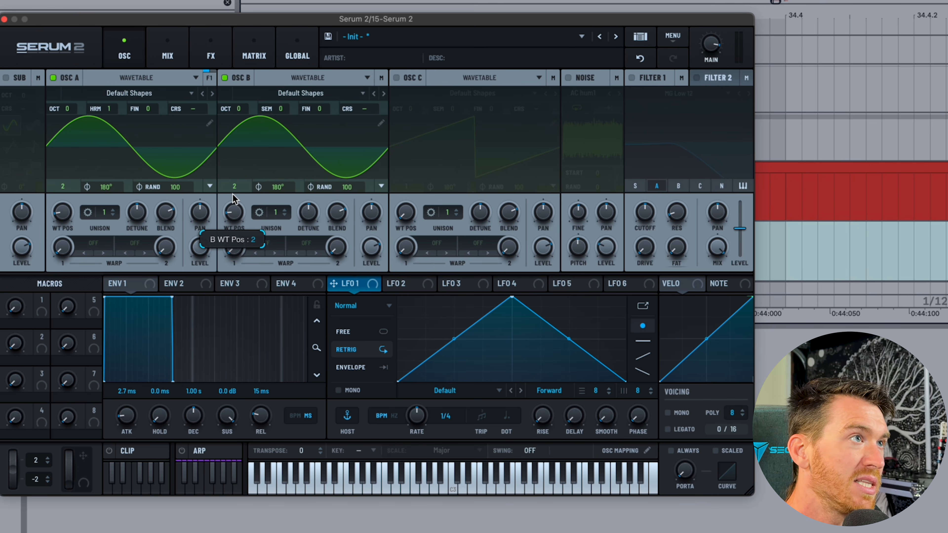
pyautogui.rightClick(278, 108)
pyautogui.moveTo(318, 144)
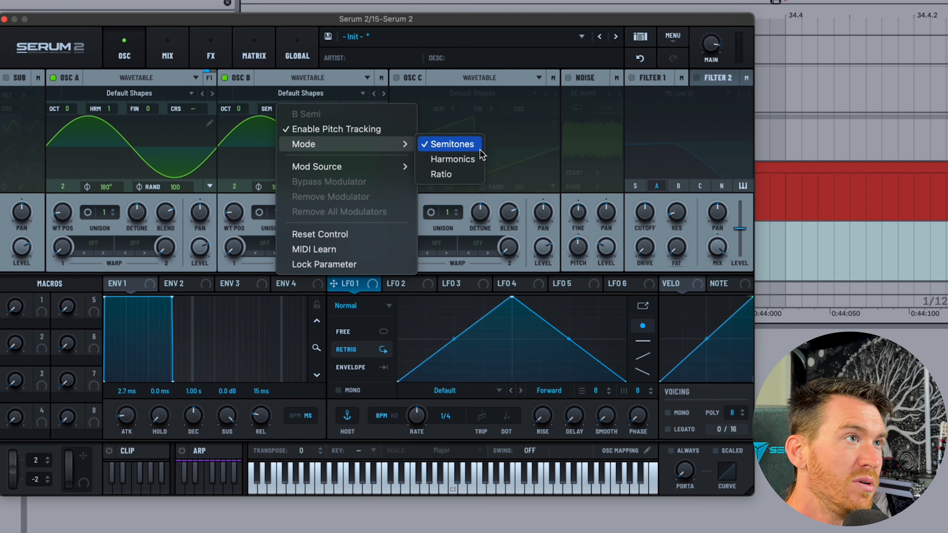
pyautogui.click(450, 157)
pyautogui.moveTo(281, 99); pyautogui.dragTo(280, 87)
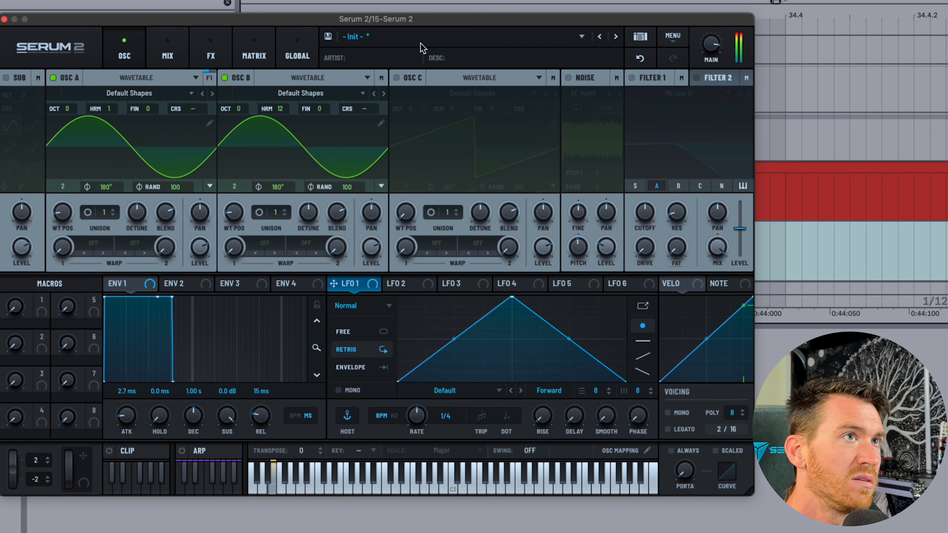
# Lower the main volume, turn on Filter 1 for oscillator B, and raise its harmonic to 29.
pyautogui.moveTo(711, 45)
pyautogui.mouseDown()
pyautogui.moveTo(714, 76)
pyautogui.moveTo(713, 60)
pyautogui.mouseUp()
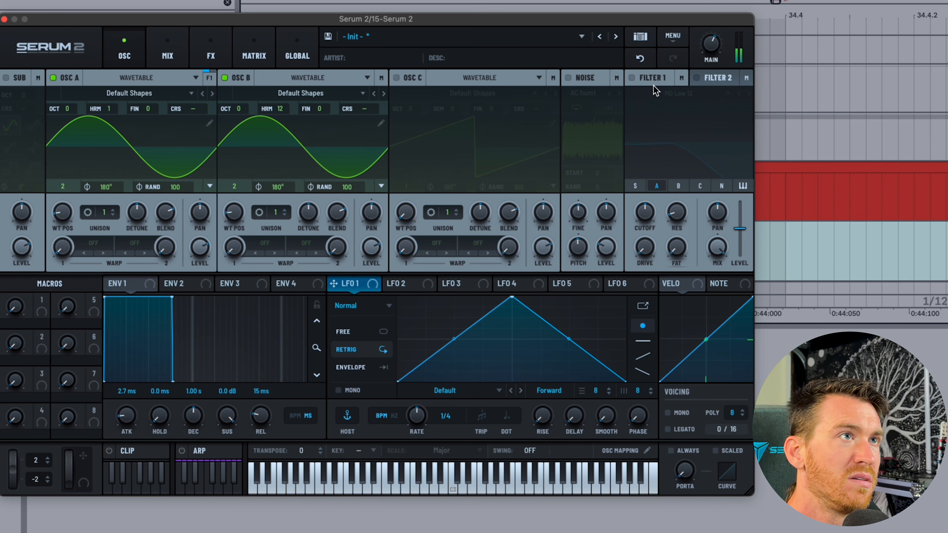
pyautogui.click(634, 78)
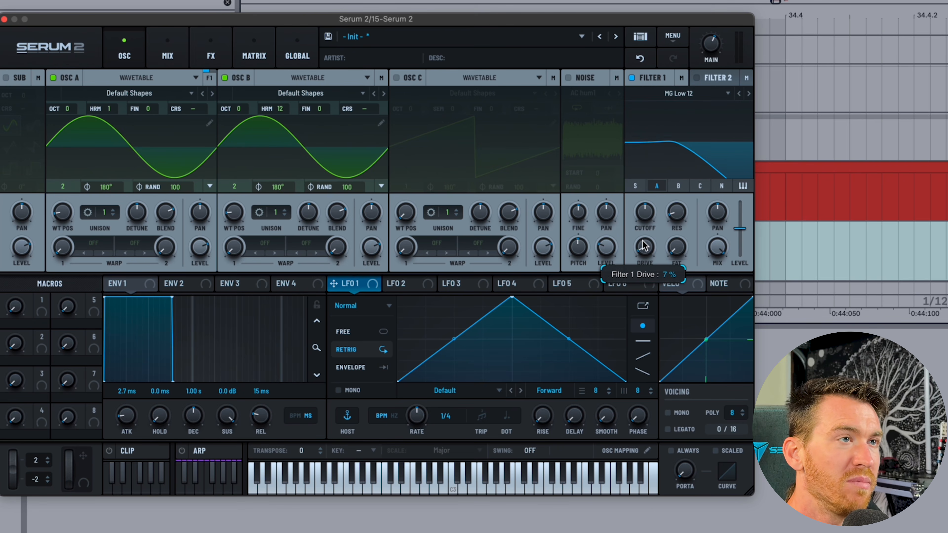
pyautogui.click(679, 186)
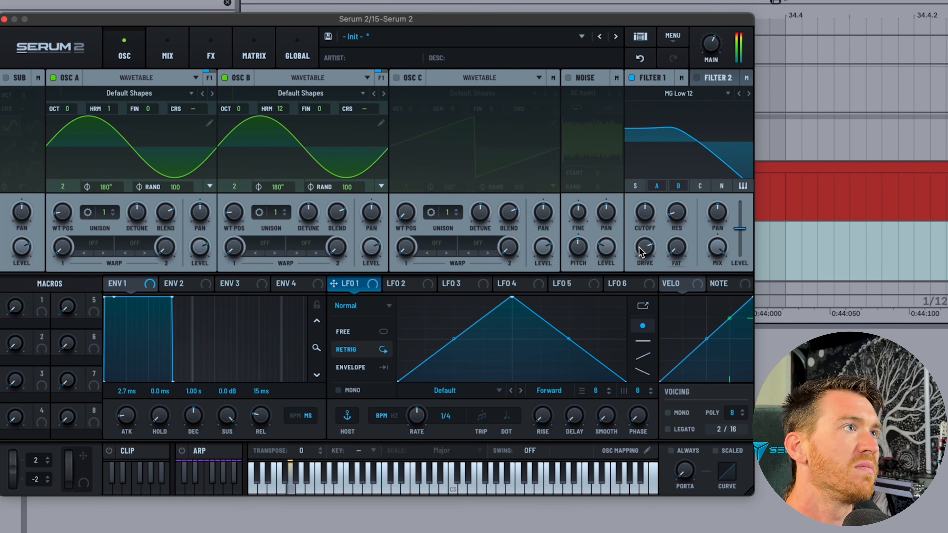
pyautogui.moveTo(272, 124); pyautogui.dragTo(279, 64)
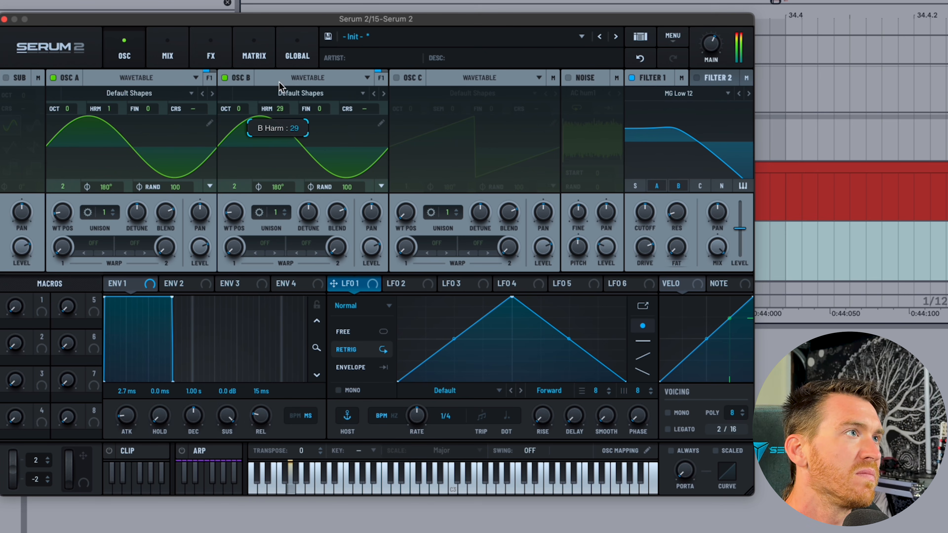
# Load the Evol Longreece wavetable into oscillator B, stepping on from Dist WaTech.
pyautogui.click(312, 94)
pyautogui.moveTo(278, 125)
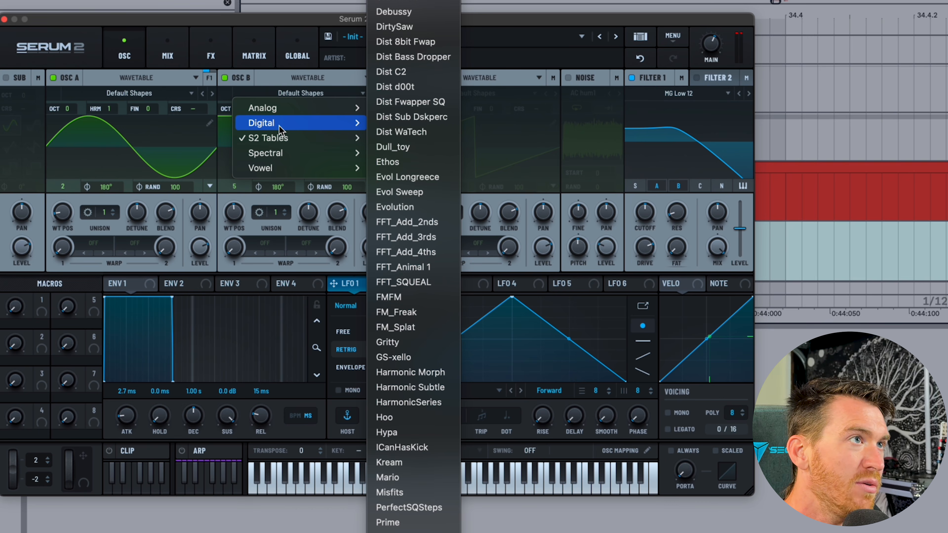
pyautogui.click(397, 133)
pyautogui.click(383, 94)
pyautogui.click(383, 93)
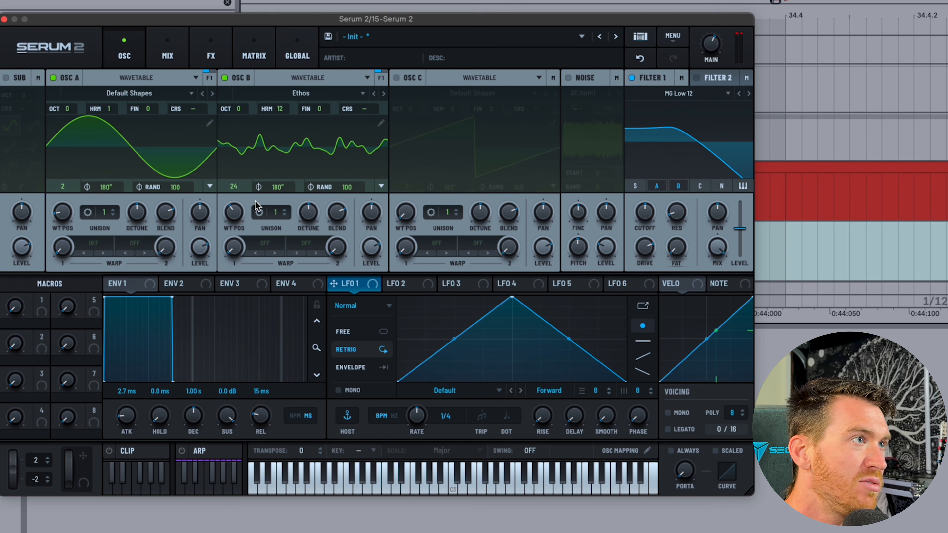
pyautogui.click(382, 94)
# Sweep oscillator B's wavetable position, settling at 66, and raise Filter 1's cutoff.
pyautogui.moveTo(234, 211); pyautogui.dragTo(233, 193)
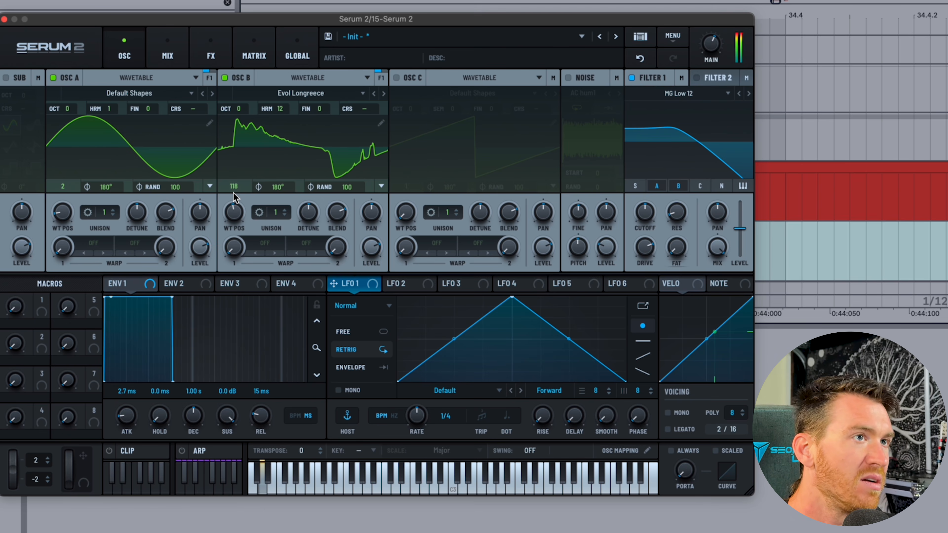
pyautogui.moveTo(632, 221); pyautogui.dragTo(643, 196)
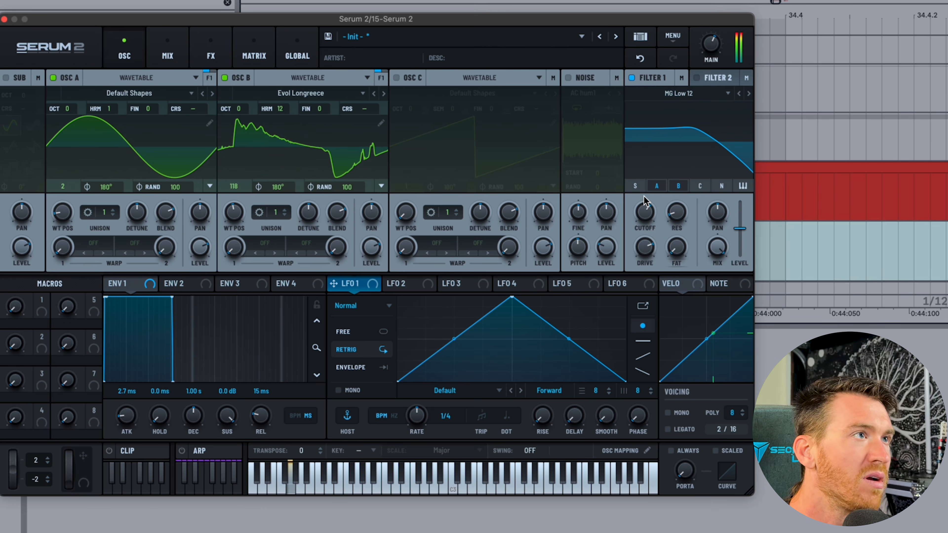
pyautogui.moveTo(232, 218); pyautogui.dragTo(226, 242)
# Switch oscillator B to Ratio tuning and reset its wavetable position to 1.
pyautogui.rightClick(282, 111)
pyautogui.moveTo(392, 147)
pyautogui.click(477, 178)
pyautogui.doubleClick(232, 212)
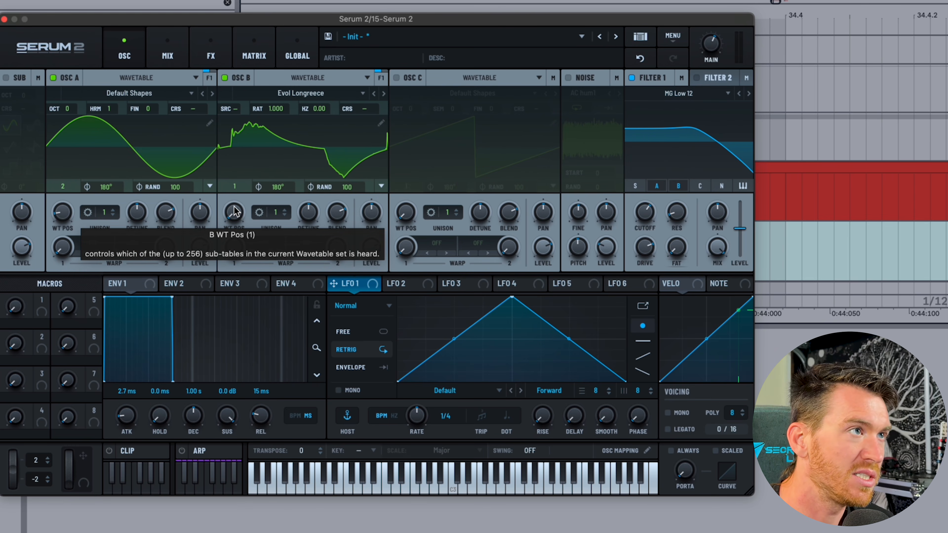
pyautogui.click(92, 244)
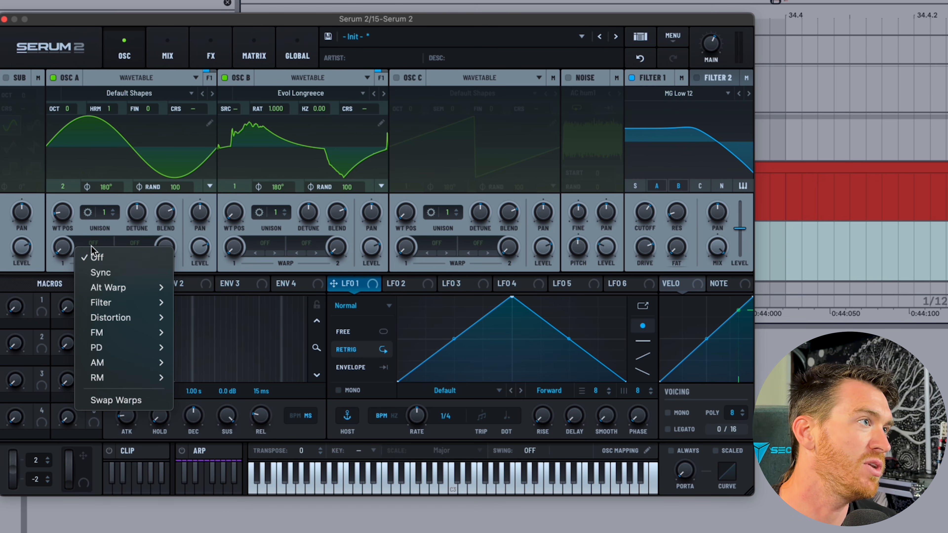
pyautogui.click(108, 226)
# Tune oscillator B's ratio to 5.343 and drag LFO 1's peak earlier in the cycle.
pyautogui.moveTo(241, 80); pyautogui.dragTo(188, 109)
pyautogui.moveTo(267, 109); pyautogui.dragTo(275, 81)
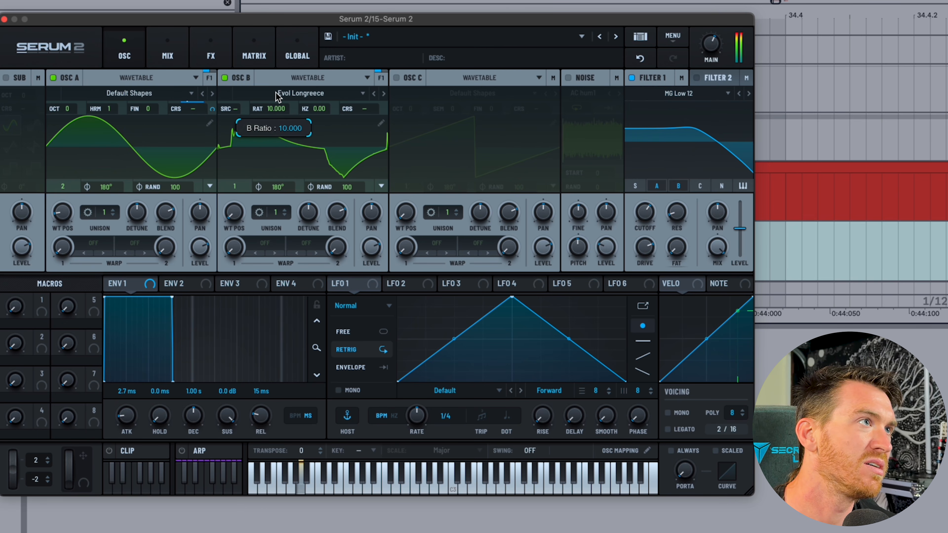
pyautogui.moveTo(276, 92); pyautogui.dragTo(282, 108)
pyautogui.moveTo(512, 297); pyautogui.dragTo(444, 297)
pyautogui.moveTo(278, 109); pyautogui.dragTo(284, 118)
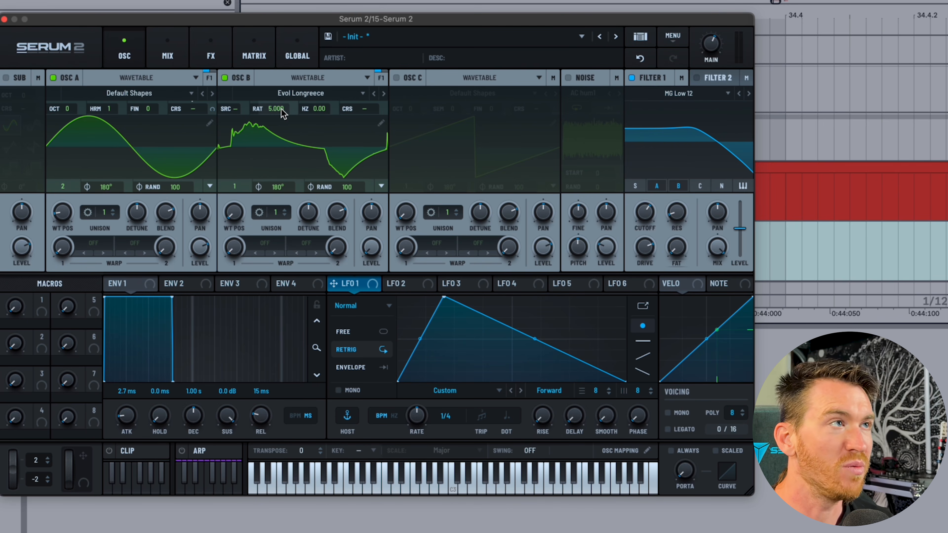
pyautogui.click(282, 112)
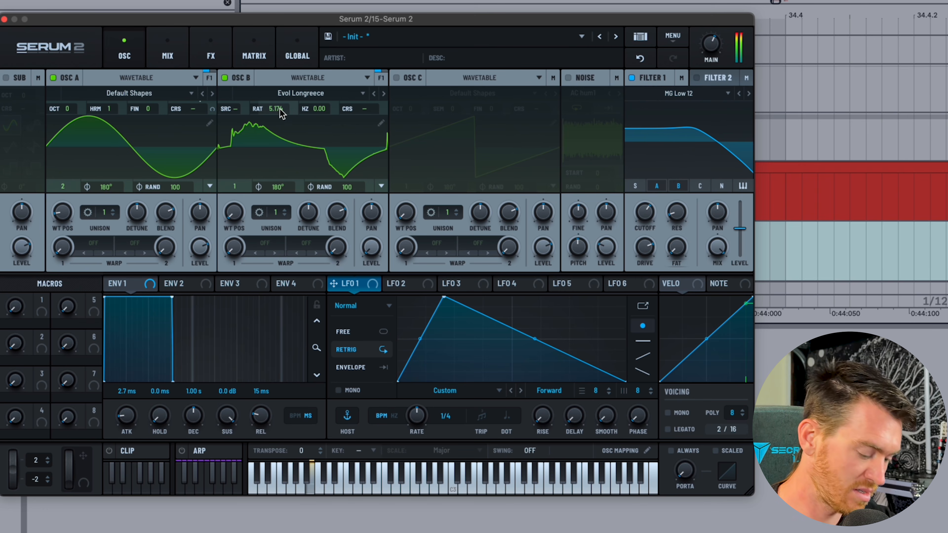
pyautogui.scroll(1, 279, 108)
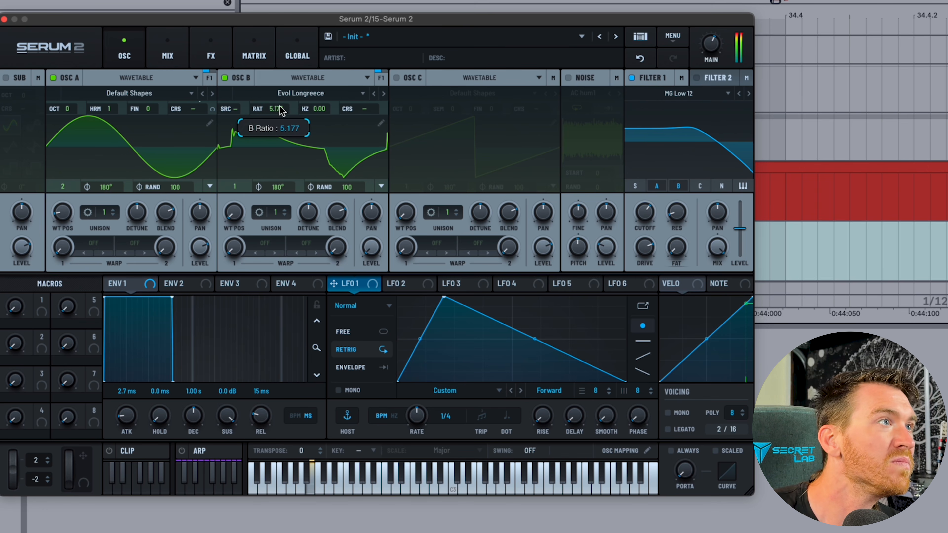
pyautogui.moveTo(279, 108); pyautogui.dragTo(283, 19)
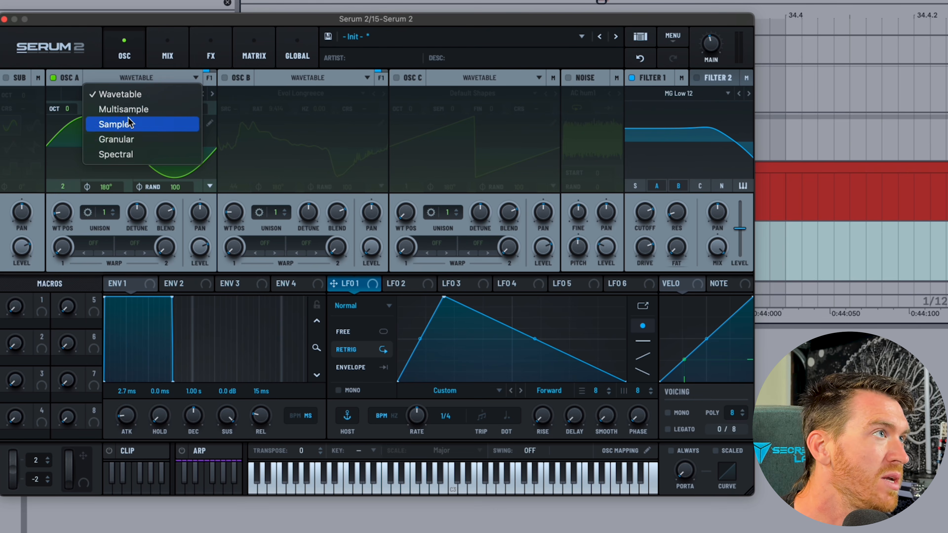
# Switch oscillator A to Sample type, playing the JB Fingerstyle one-shot.
pyautogui.click(300, 135)
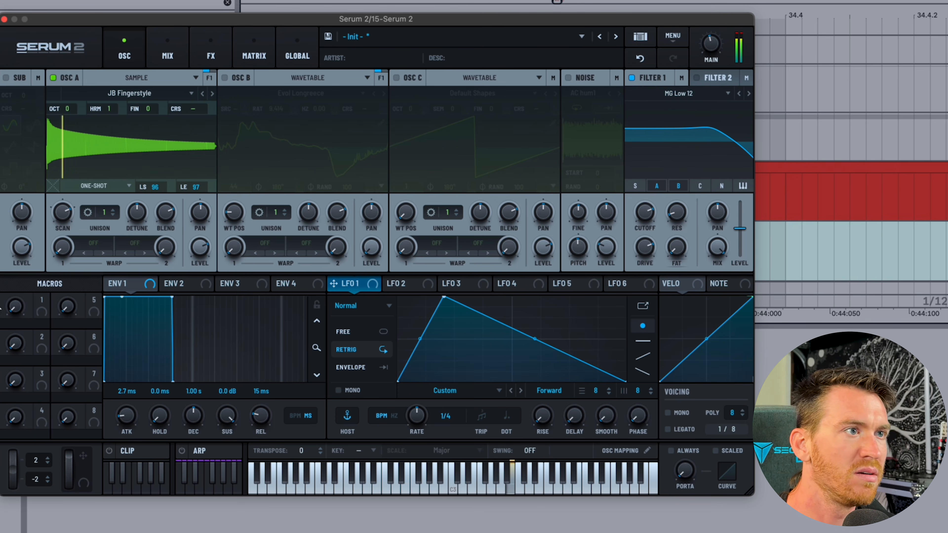
# Convert oscillator A's sample into an FFT 2048 wavetable, then undo back to the sample.
pyautogui.click(115, 94)
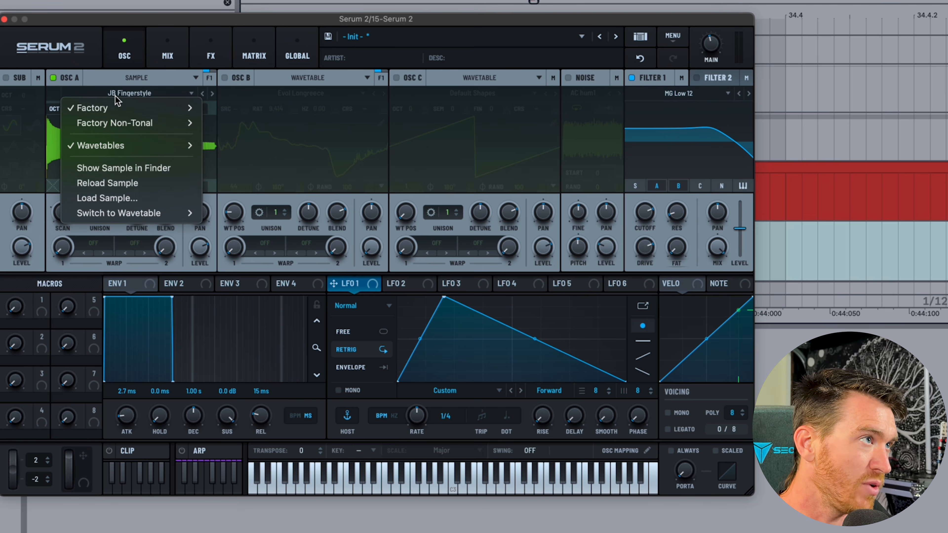
pyautogui.moveTo(128, 216)
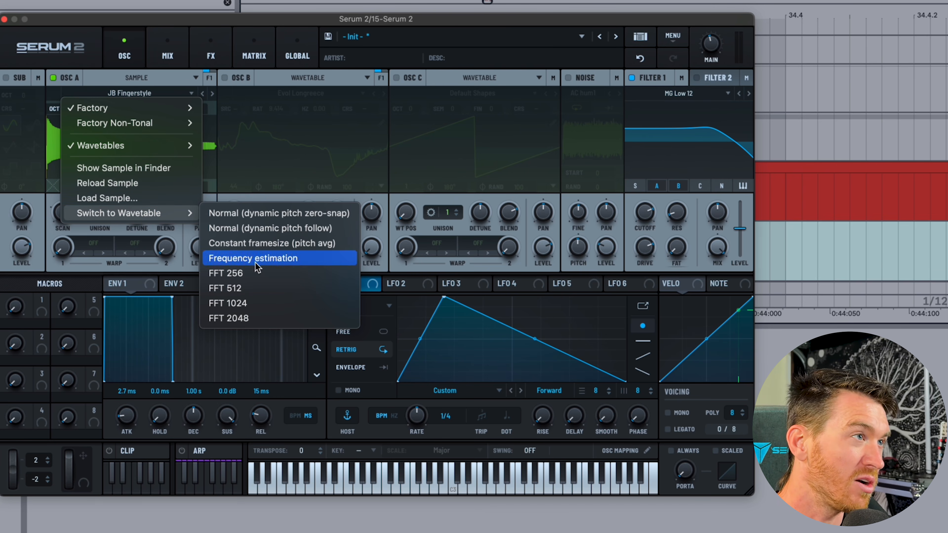
pyautogui.click(247, 318)
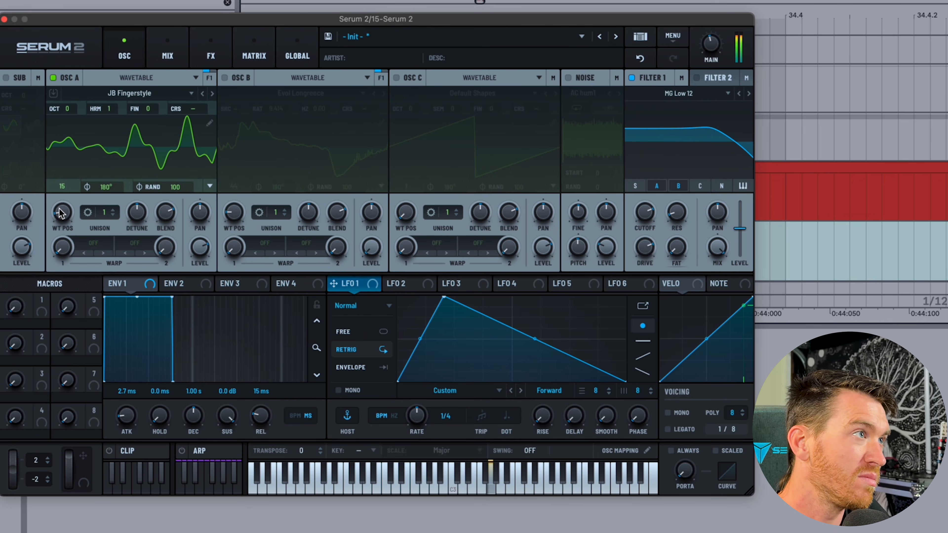
pyautogui.moveTo(63, 213)
pyautogui.mouseDown()
pyautogui.moveTo(73, 244)
pyautogui.moveTo(70, 223)
pyautogui.mouseUp()
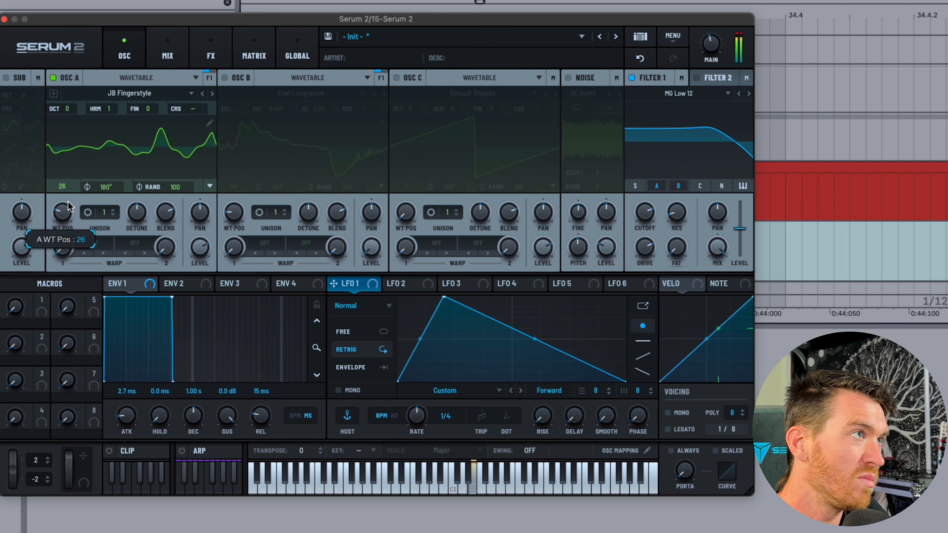
pyautogui.click(641, 60)
pyautogui.click(642, 62)
# Convert the sample to a frequency-estimated wavetable and set its wavetable position to 7.
pyautogui.rightClick(88, 141)
pyautogui.click(129, 95)
pyautogui.click(129, 95)
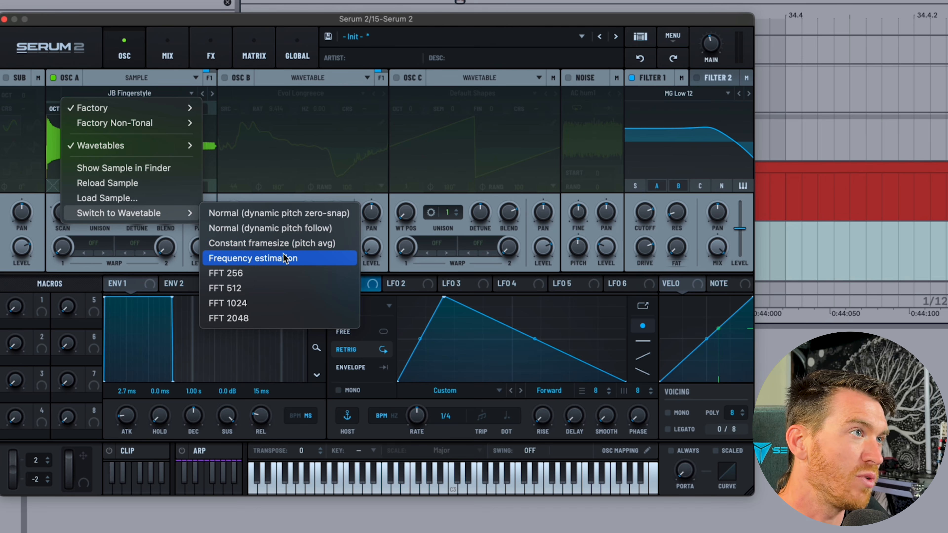
pyautogui.click(283, 258)
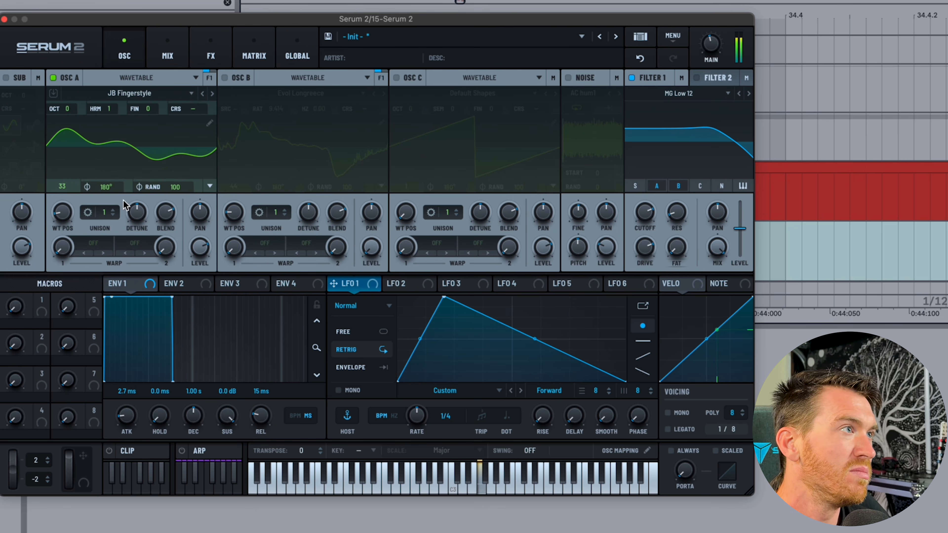
pyautogui.moveTo(57, 214); pyautogui.dragTo(70, 330)
pyautogui.moveTo(66, 284); pyautogui.dragTo(63, 226)
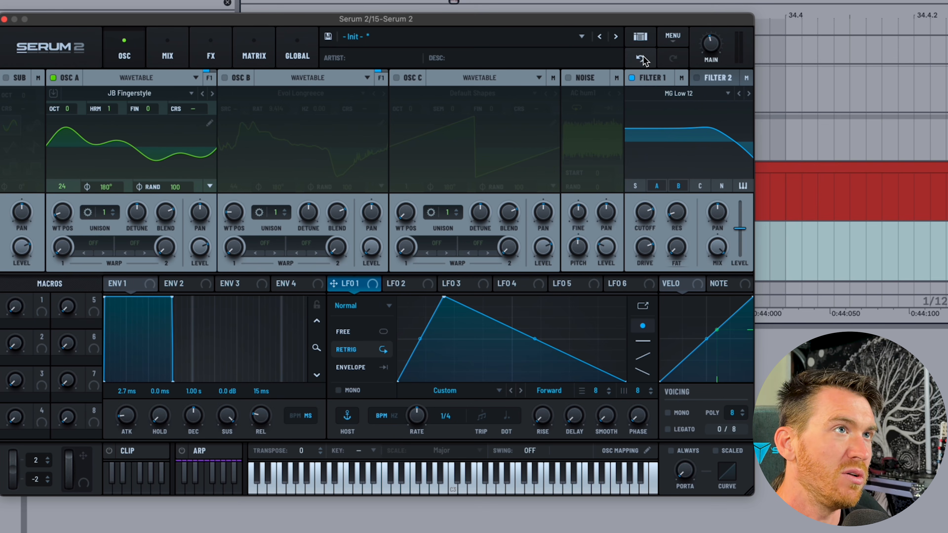
pyautogui.click(135, 93)
pyautogui.click(136, 93)
pyautogui.click(128, 77)
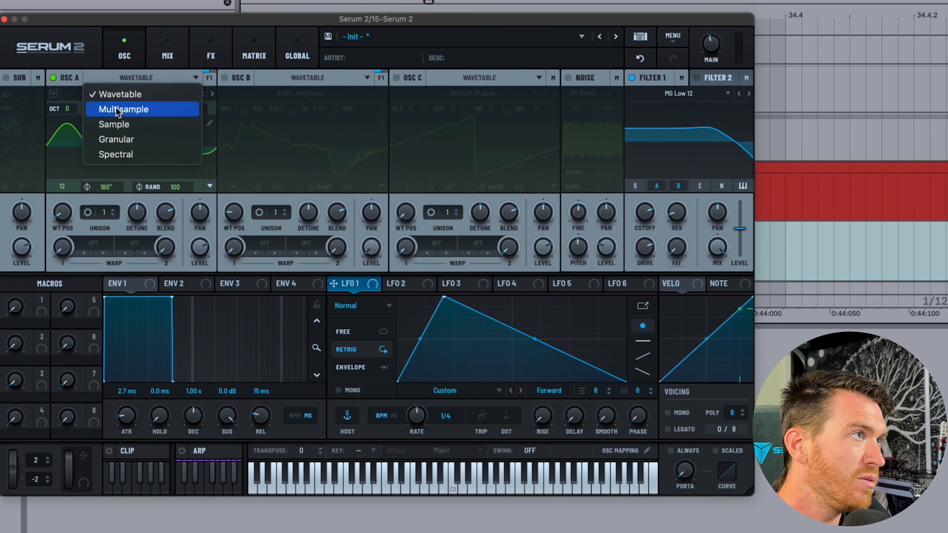
# Switch oscillator A back to Sample playback and widen its scan rate range to ±800%.
pyautogui.click(108, 125)
pyautogui.rightClick(63, 214)
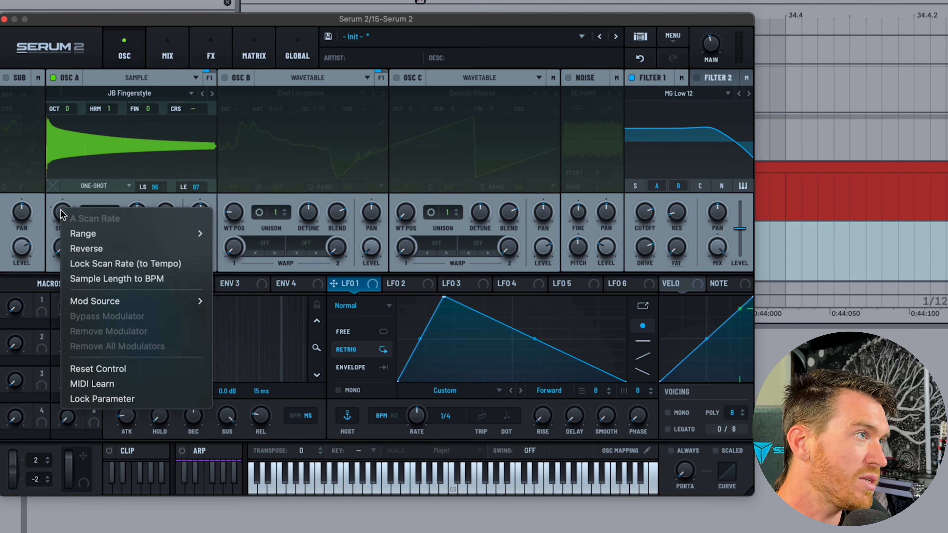
pyautogui.moveTo(101, 234)
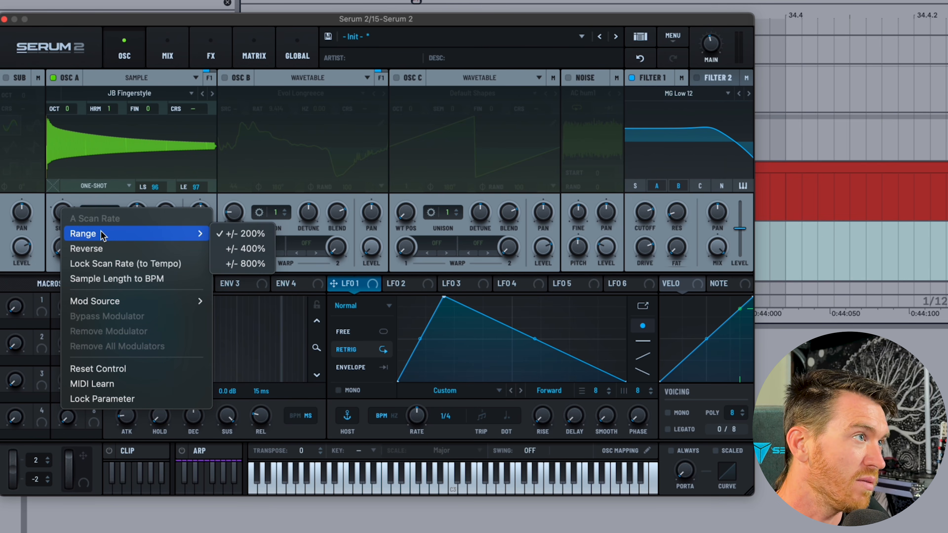
pyautogui.click(255, 235)
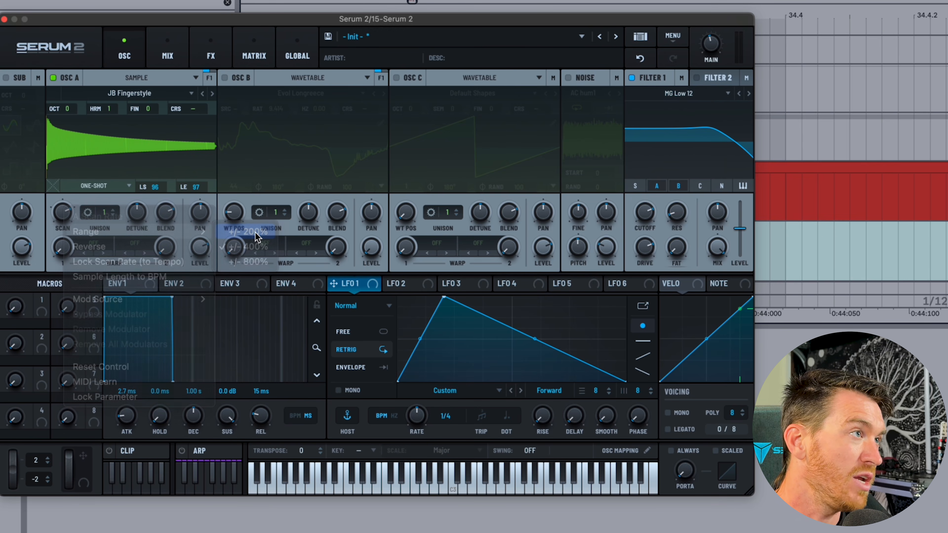
pyautogui.rightClick(62, 215)
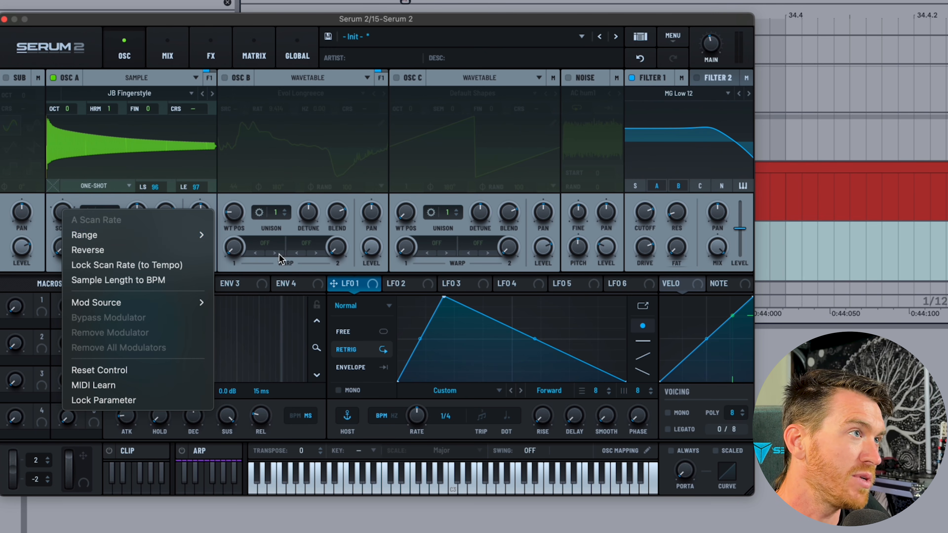
pyautogui.moveTo(187, 234)
pyautogui.click(255, 266)
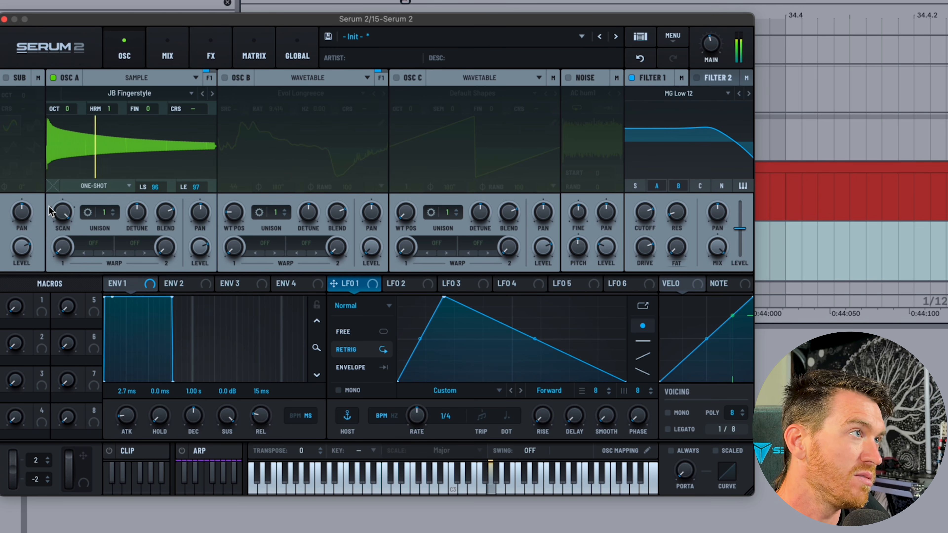
# Lock oscillator A's scan rate to the song tempo and raise it to 186%.
pyautogui.rightClick(59, 215)
pyautogui.click(165, 261)
pyautogui.moveTo(69, 253); pyautogui.dragTo(51, 157)
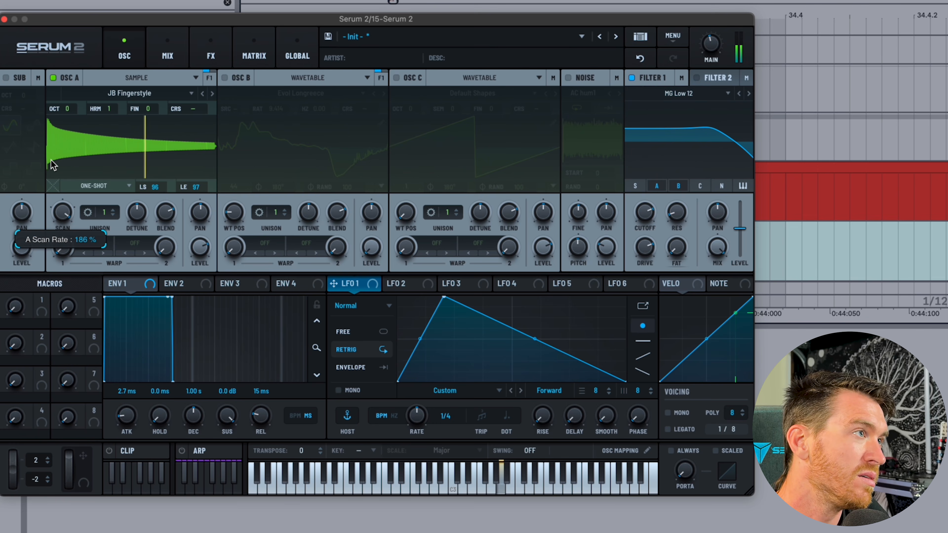
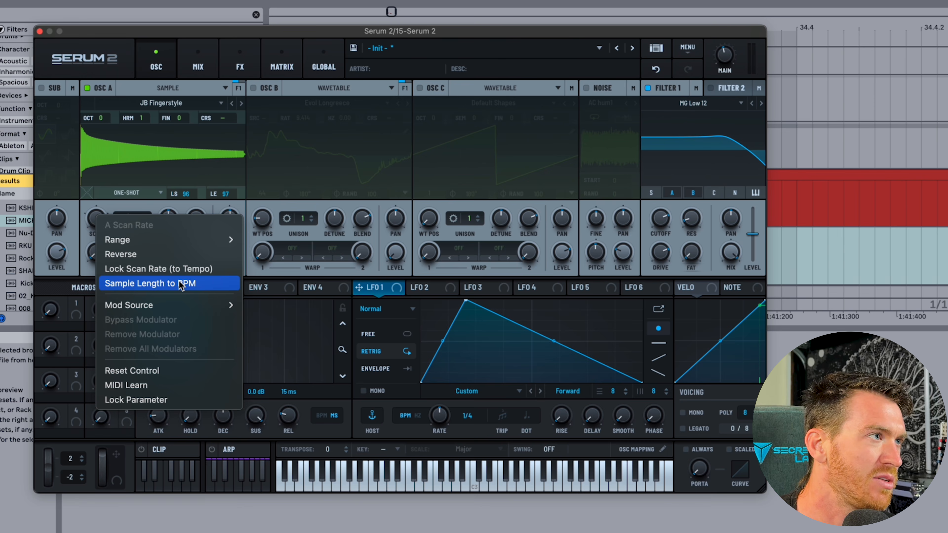
# Lock oscillator A's sample length to the song tempo with Sample Length to BPM.
pyautogui.click(181, 286)
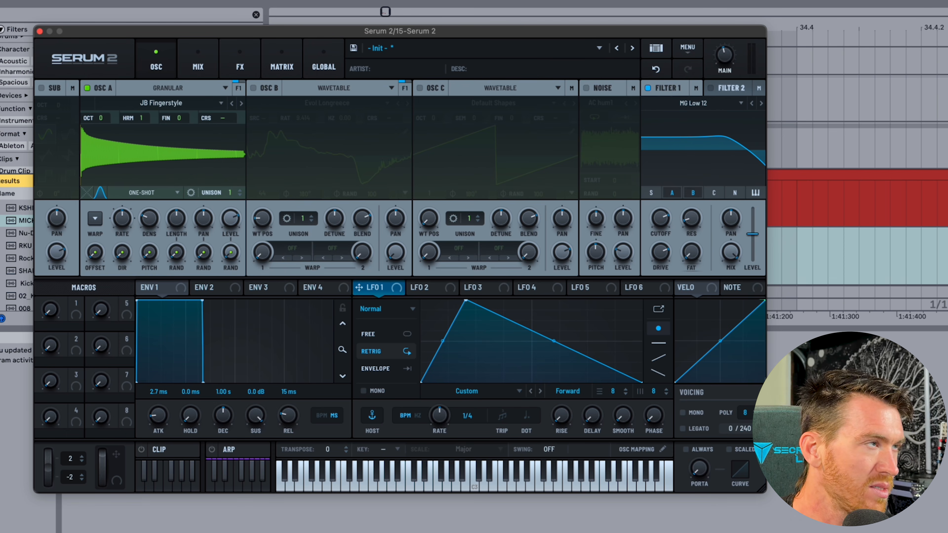
# Load the Factory Plucked sample Fake Electric C3 into oscillator A.
pyautogui.click(161, 102)
pyautogui.moveTo(255, 175)
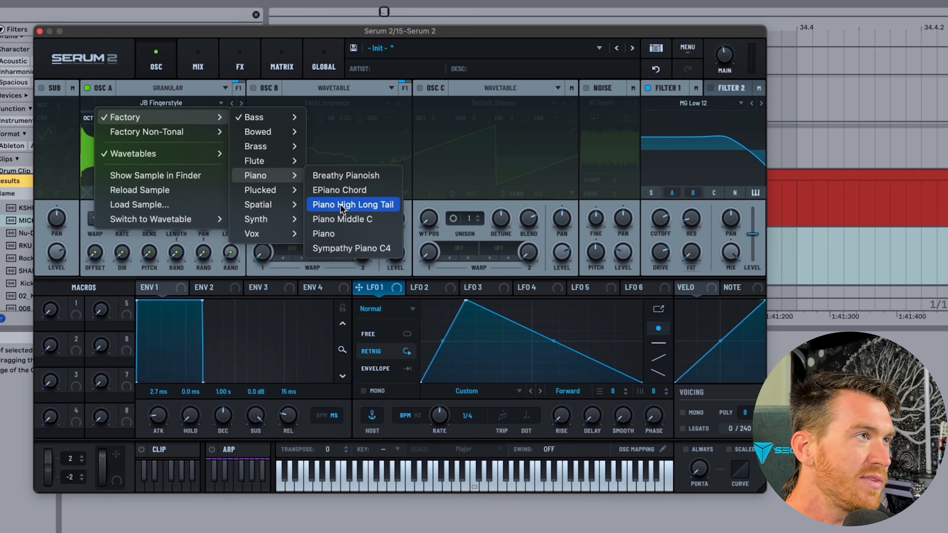
pyautogui.moveTo(276, 190)
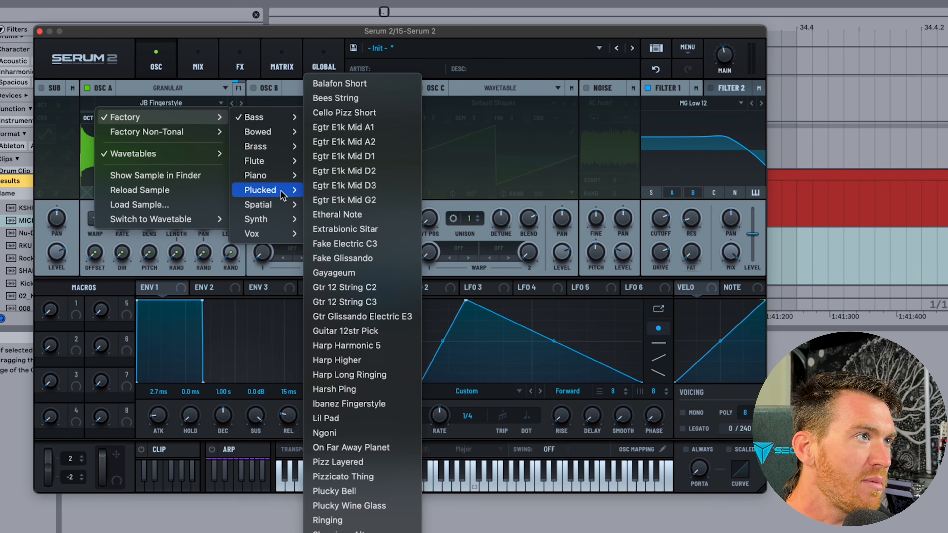
pyautogui.click(350, 247)
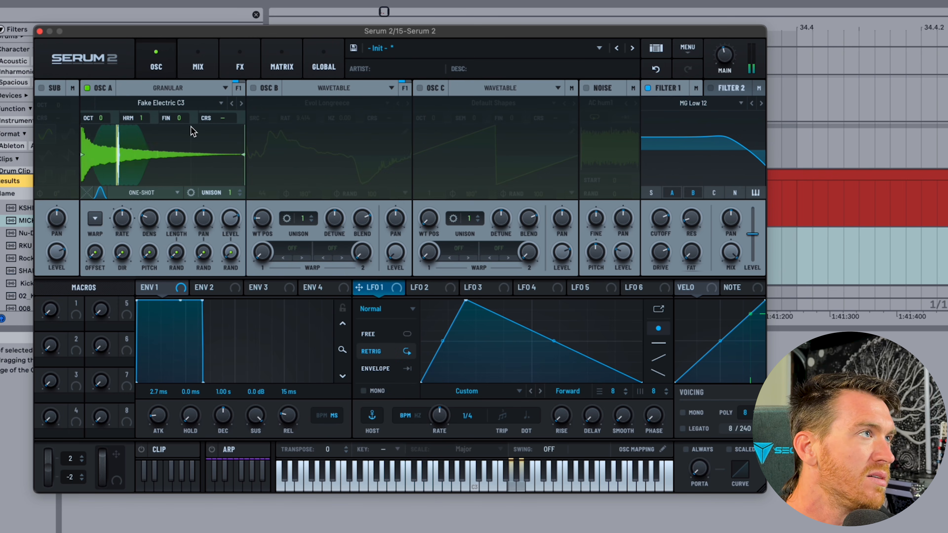
# Step through the library to Gtr Glissando Electric E3 and raise the main volume.
pyautogui.click(242, 104)
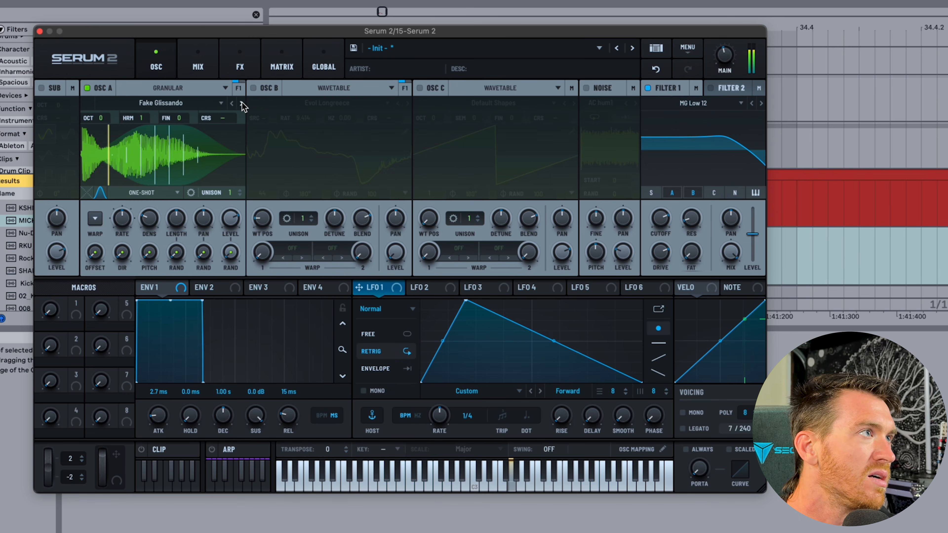
pyautogui.click(242, 104)
pyautogui.click(242, 104)
pyautogui.click(242, 104)
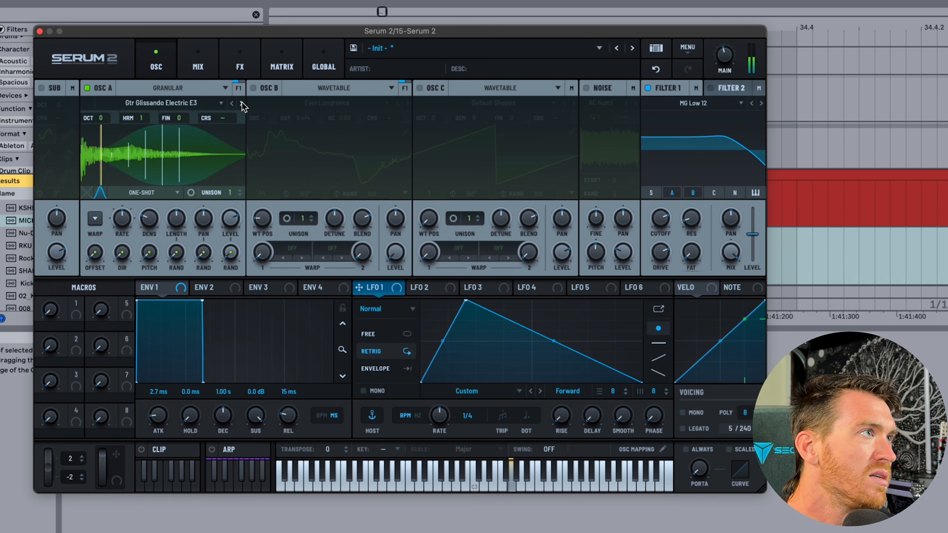
pyautogui.click(242, 104)
pyautogui.click(232, 104)
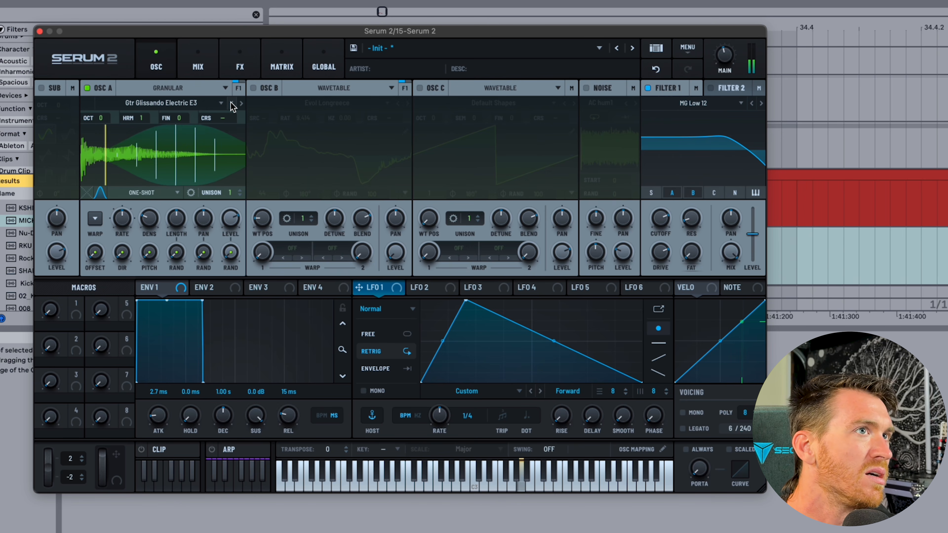
pyautogui.moveTo(725, 55); pyautogui.dragTo(723, 8)
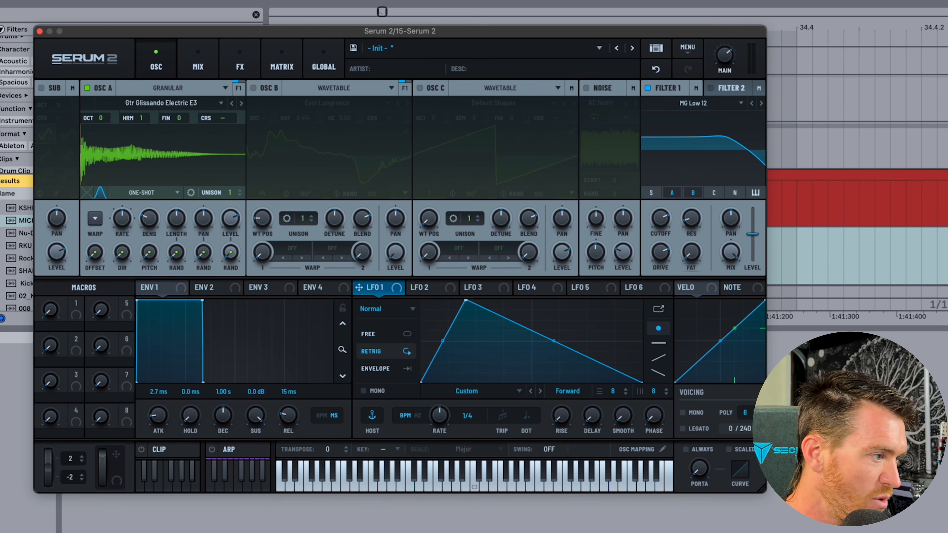
# Turn off Sample Length to BPM on the scan rate, leaving 100% rate and ±200% range.
pyautogui.rightClick(121, 218)
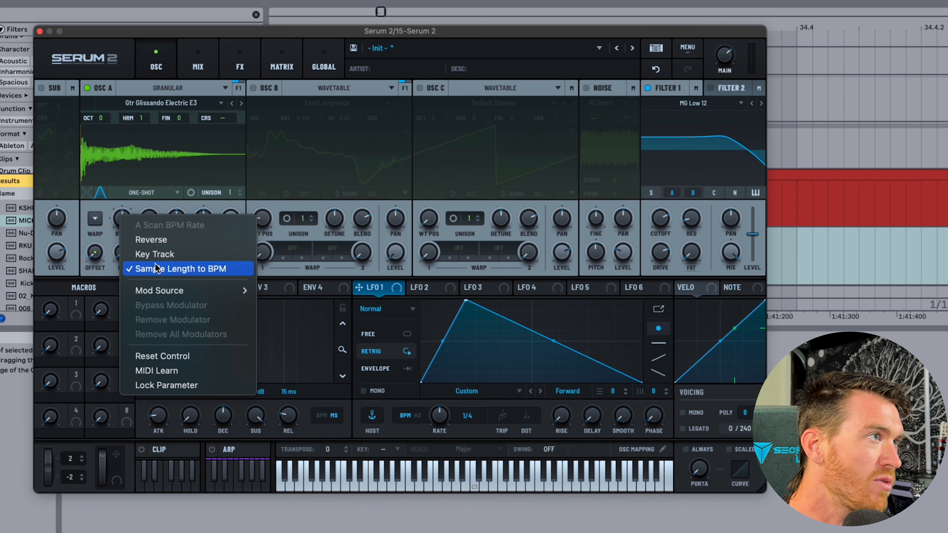
pyautogui.click(155, 268)
pyautogui.rightClick(122, 219)
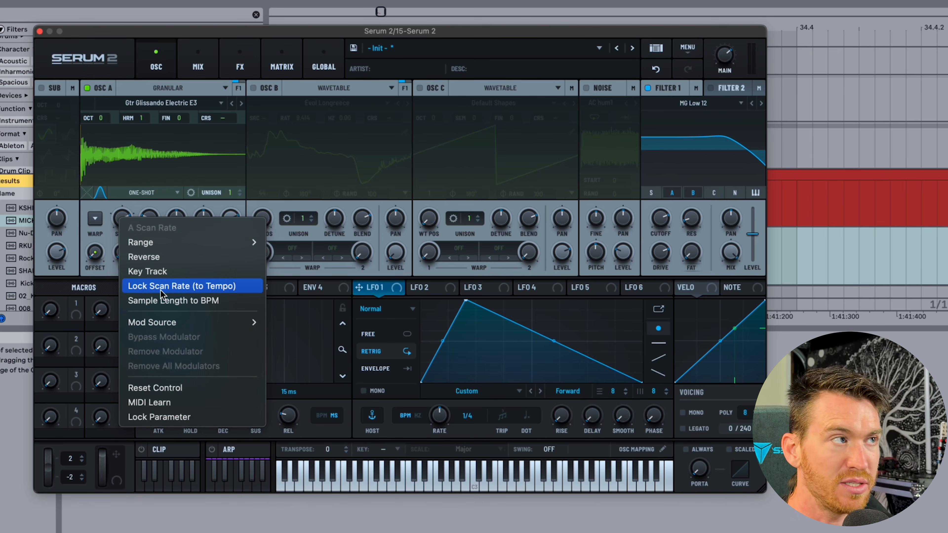
pyautogui.moveTo(163, 240)
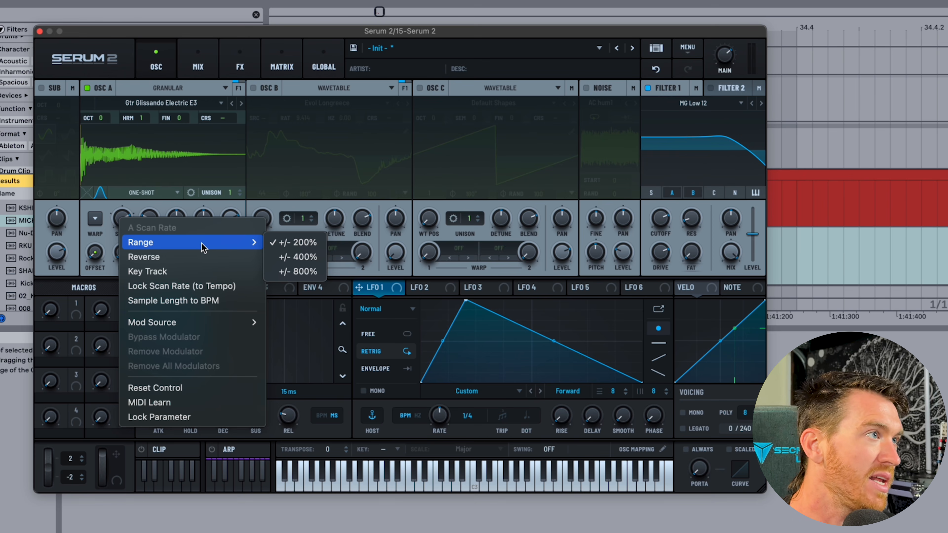
pyautogui.click(165, 269)
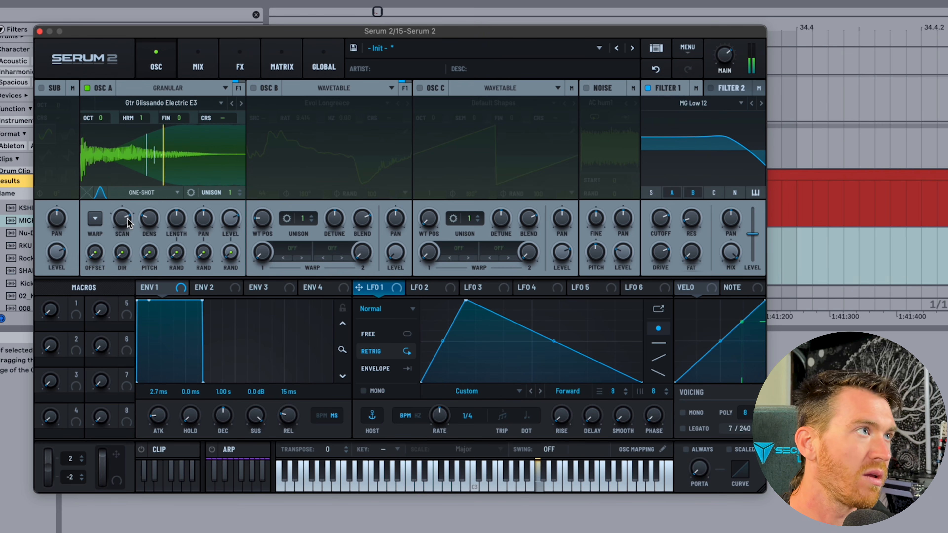
# Set loop mode to Fwd Loop, shift the scan start, and lower scan rate to 85%.
pyautogui.click(161, 193)
pyautogui.click(146, 218)
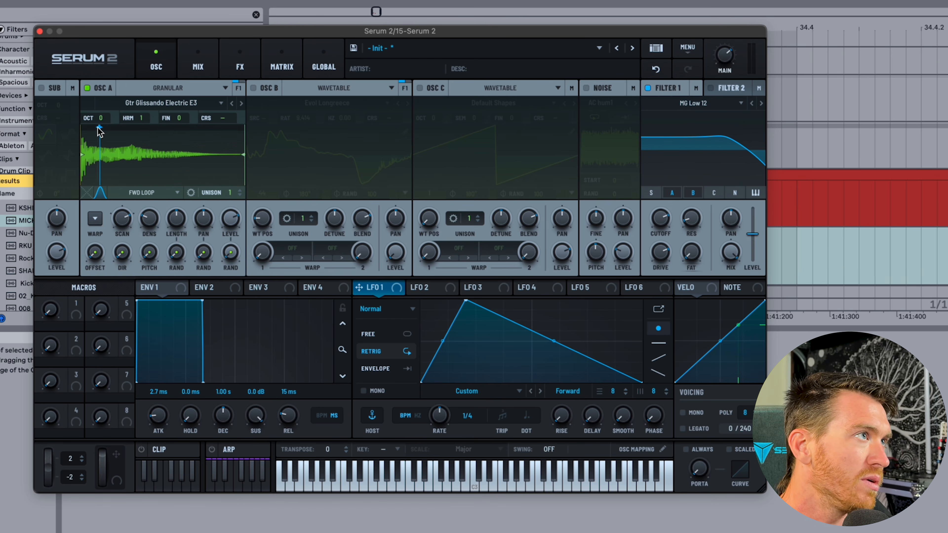
pyautogui.moveTo(98, 127); pyautogui.dragTo(139, 130)
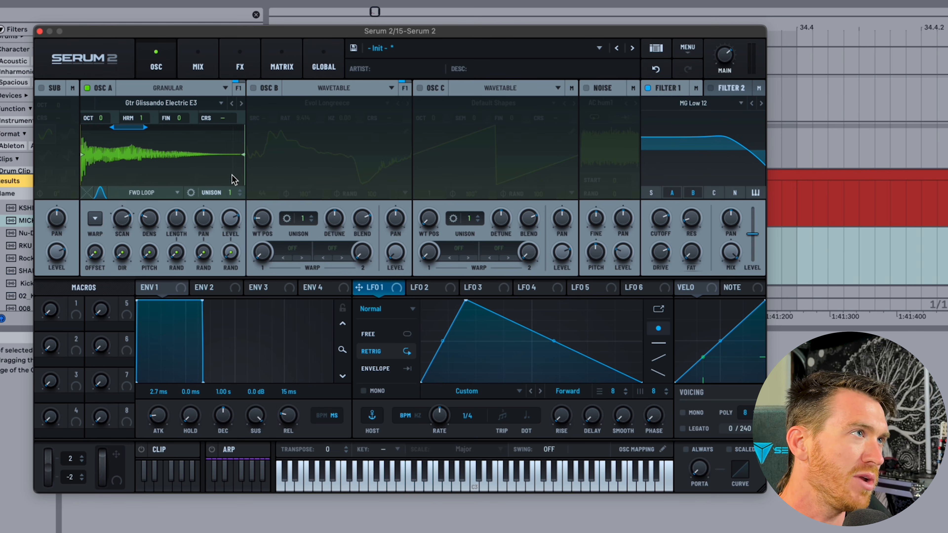
pyautogui.moveTo(145, 148); pyautogui.dragTo(124, 149)
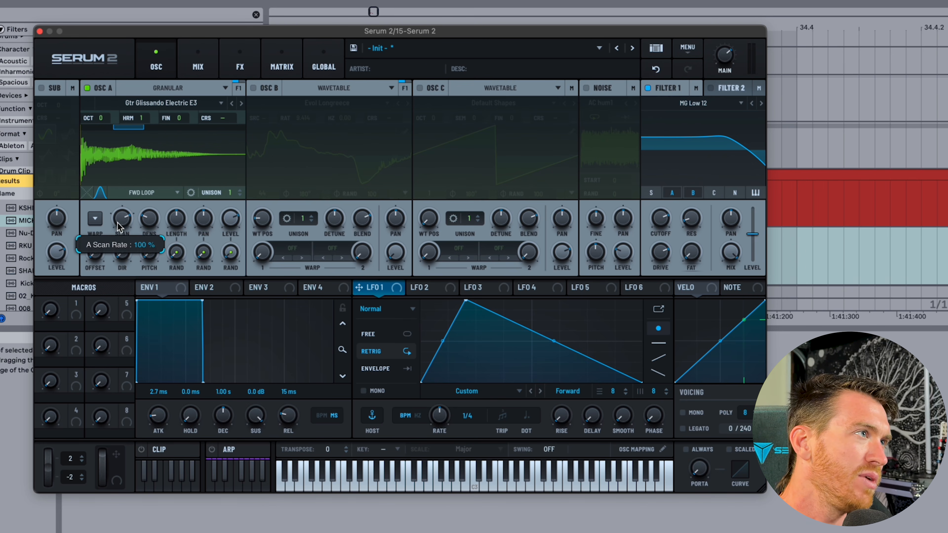
pyautogui.moveTo(118, 223); pyautogui.dragTo(119, 232)
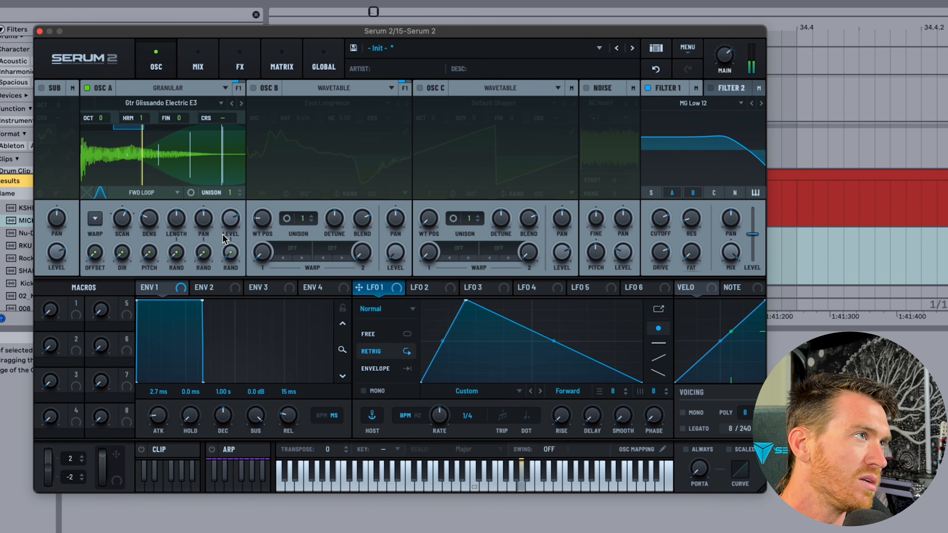
# Enable Loop Grains, move and shorten the loop region, and raise grain density to about 200 Hz.
pyautogui.click(149, 193)
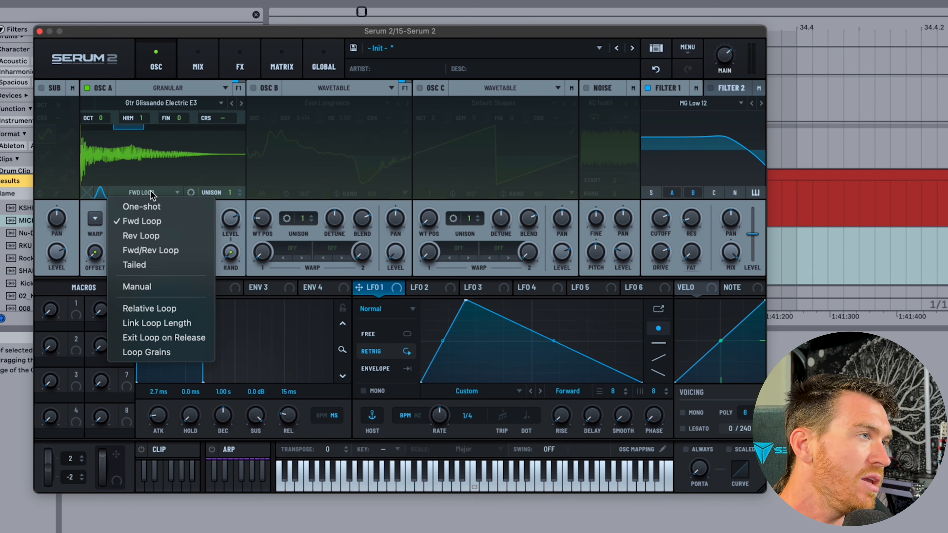
pyautogui.click(157, 351)
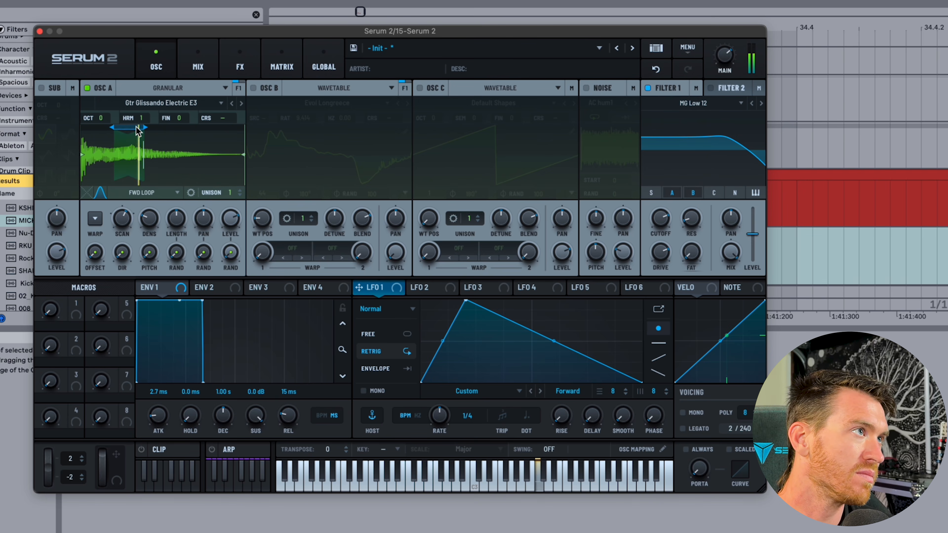
pyautogui.moveTo(143, 125)
pyautogui.mouseDown()
pyautogui.moveTo(182, 125)
pyautogui.moveTo(107, 127)
pyautogui.mouseUp()
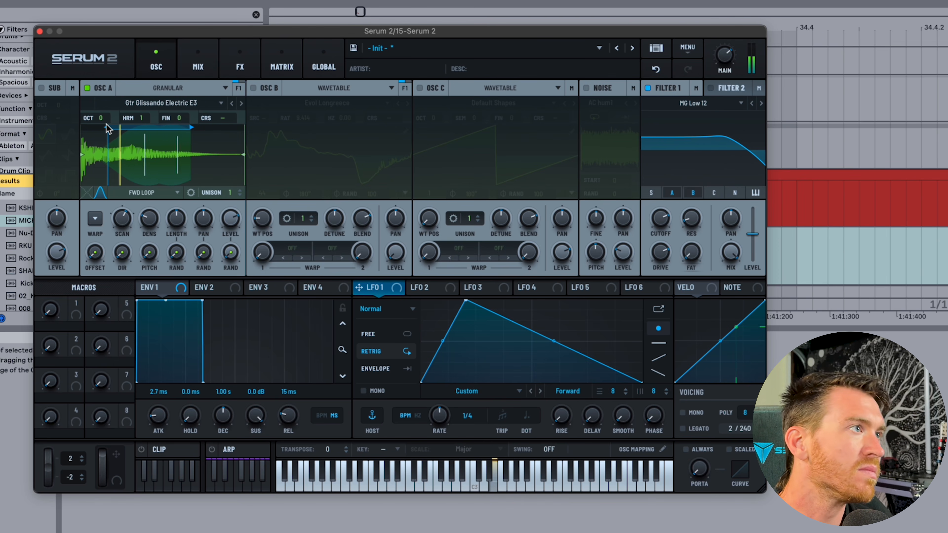
pyautogui.moveTo(177, 129)
pyautogui.mouseDown()
pyautogui.moveTo(130, 129)
pyautogui.moveTo(234, 128)
pyautogui.moveTo(134, 124)
pyautogui.moveTo(177, 128)
pyautogui.mouseUp()
pyautogui.moveTo(150, 218)
pyautogui.mouseDown()
pyautogui.moveTo(145, 138)
pyautogui.moveTo(150, 228)
pyautogui.mouseUp()
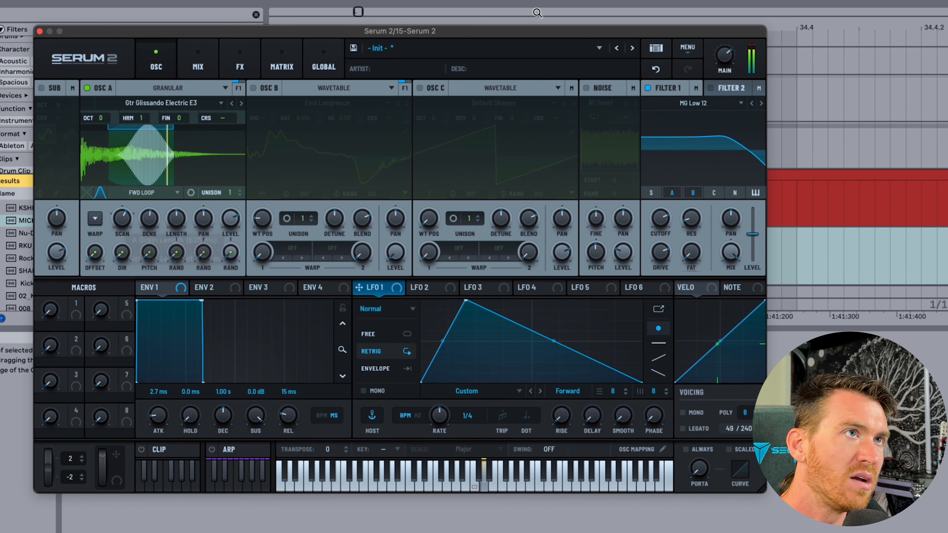
# Set the Hann grain window amount to 100 and skew to -8, then show the waveform again.
pyautogui.click(101, 192)
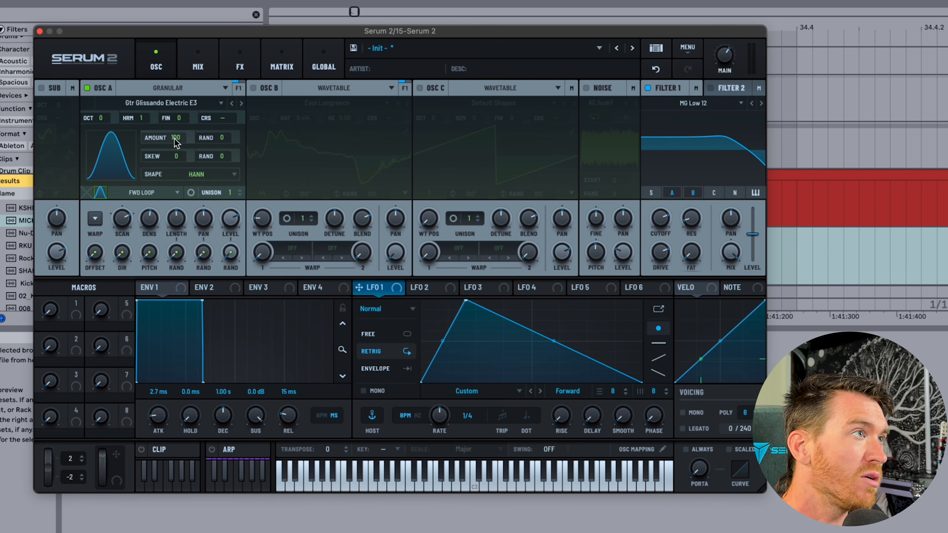
pyautogui.moveTo(176, 138); pyautogui.dragTo(172, 75)
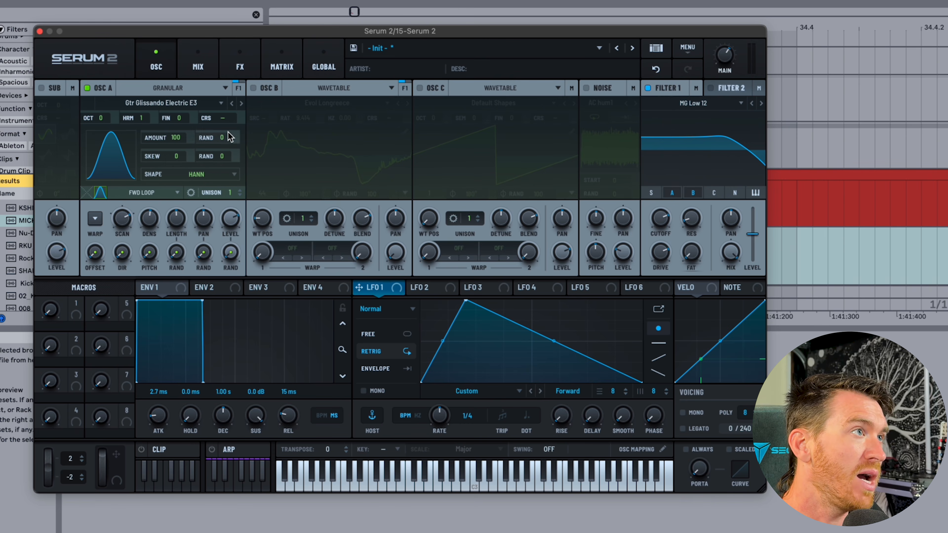
pyautogui.moveTo(225, 136); pyautogui.dragTo(177, 165)
pyautogui.doubleClick(175, 156)
pyautogui.click(112, 190)
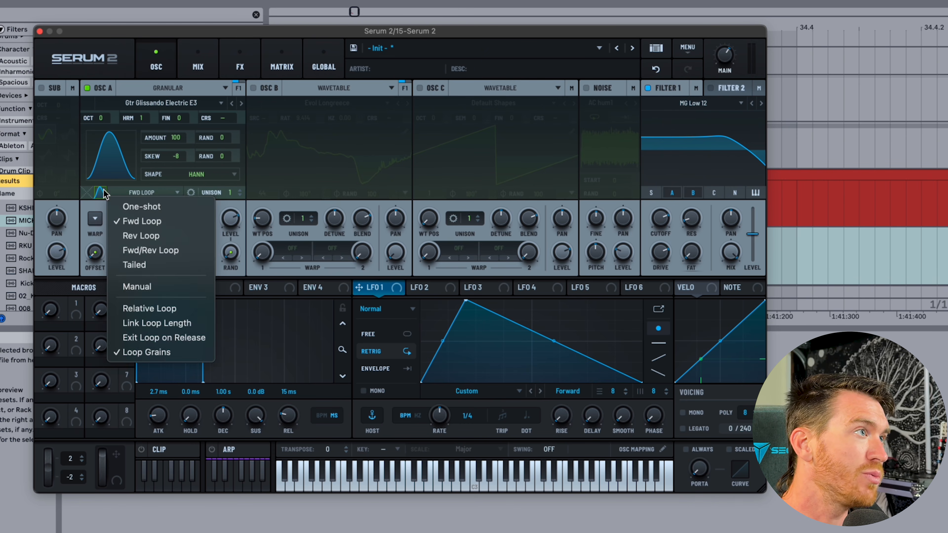
pyautogui.click(101, 191)
pyautogui.click(100, 191)
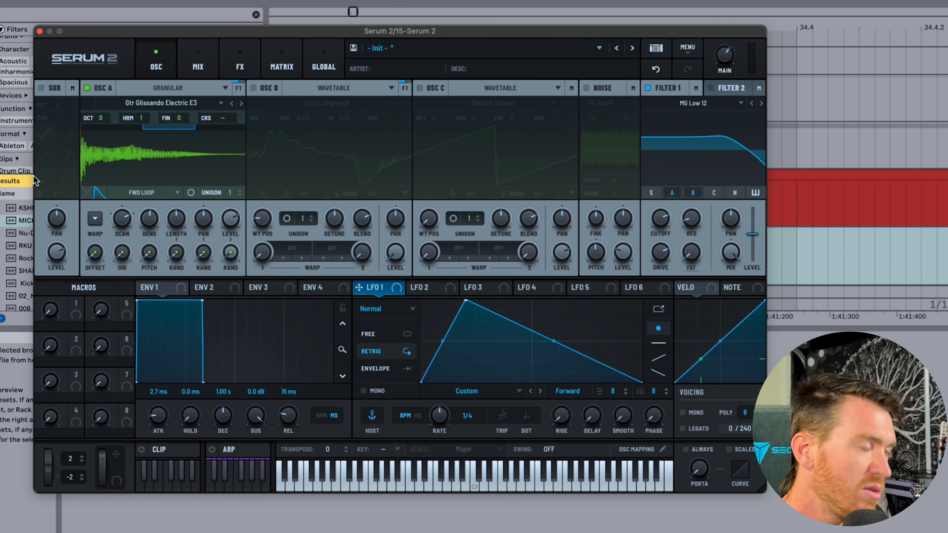
# Sync oscillator A's grain density to tempo at 1/16 notes, leaving loop mode unchanged.
pyautogui.moveTo(149, 221); pyautogui.dragTo(147, 266)
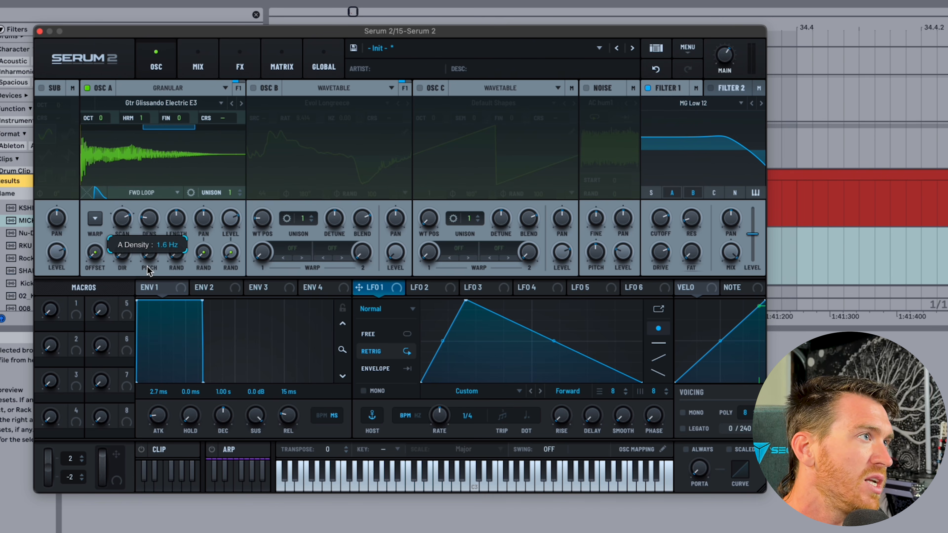
pyautogui.rightClick(150, 220)
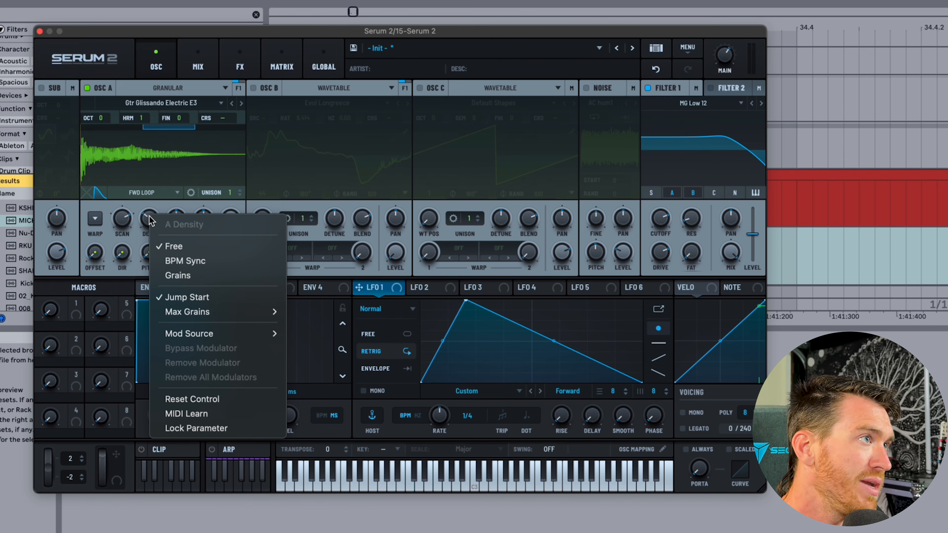
pyautogui.click(201, 261)
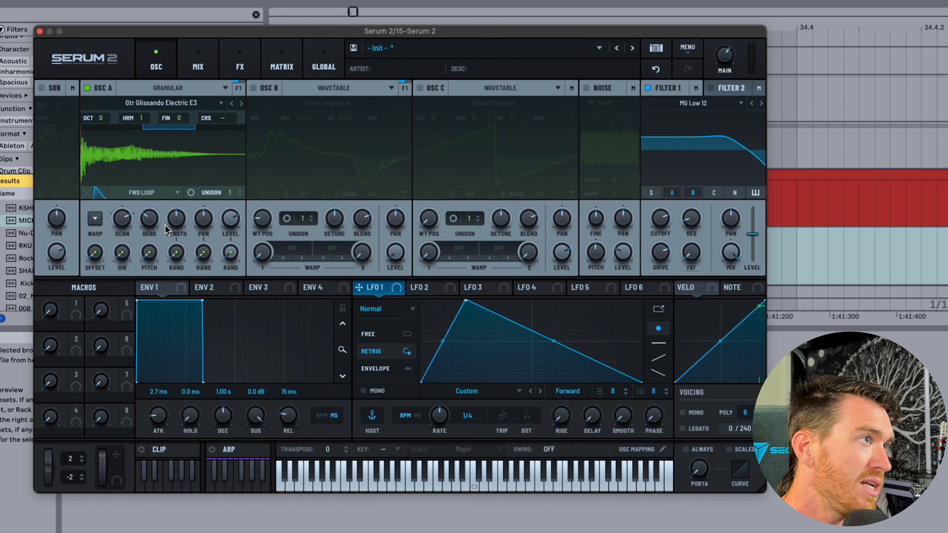
pyautogui.moveTo(149, 187); pyautogui.dragTo(150, 173)
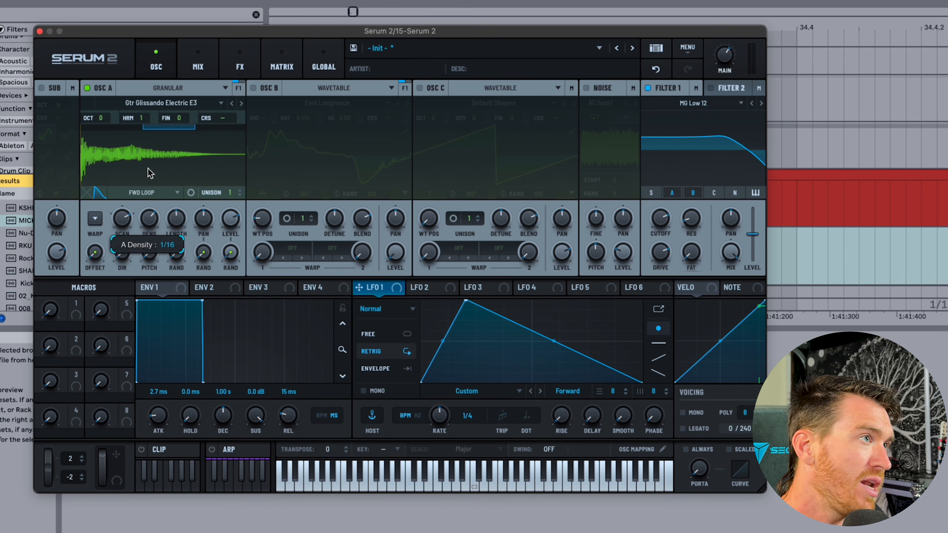
pyautogui.click(130, 194)
pyautogui.click(131, 194)
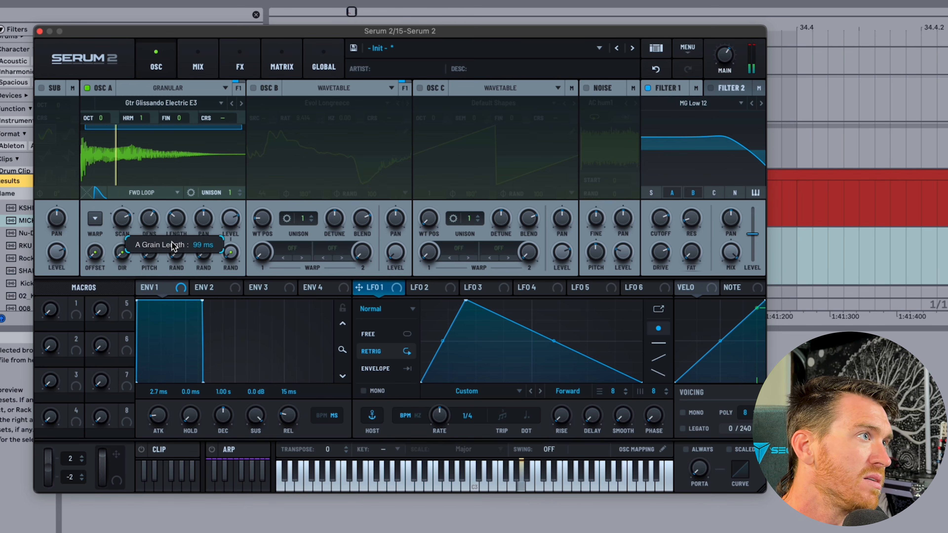
pyautogui.moveTo(145, 217)
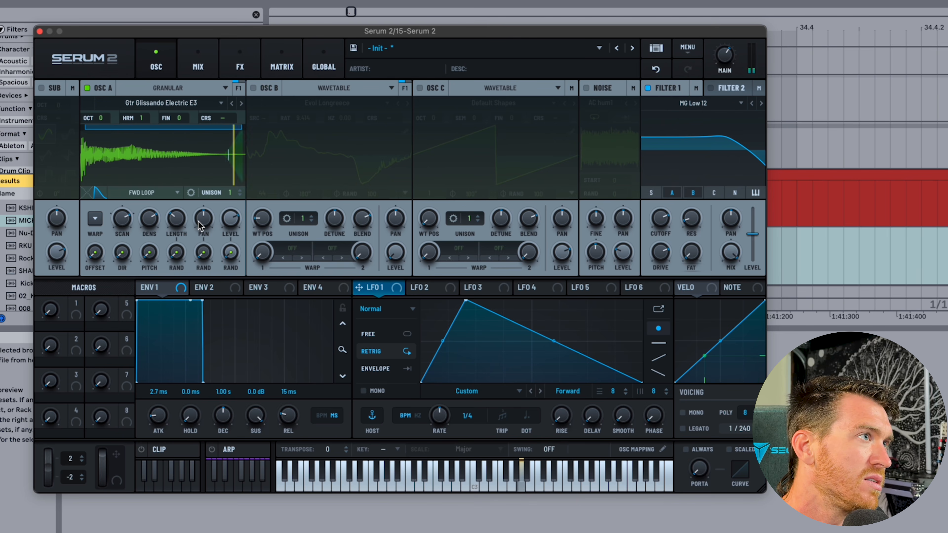
pyautogui.moveTo(198, 221)
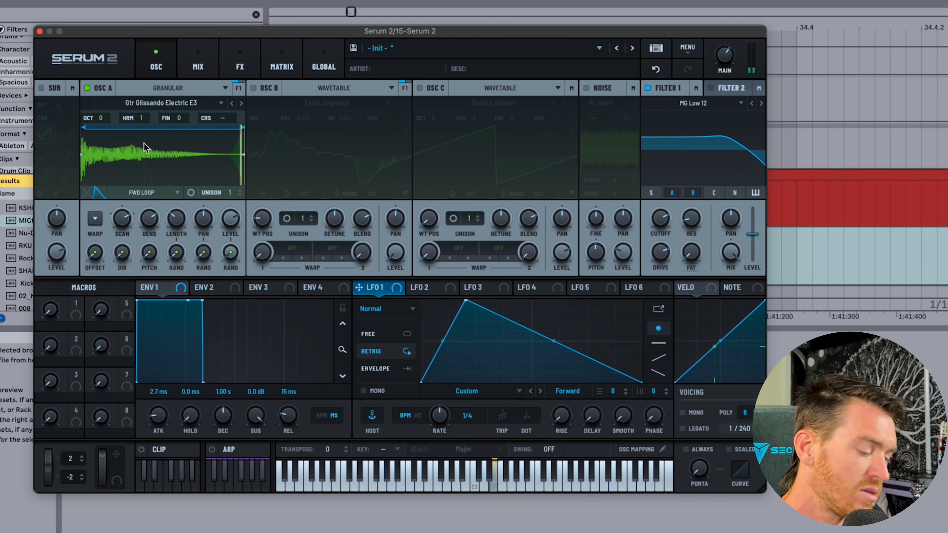
pyautogui.moveTo(118, 245)
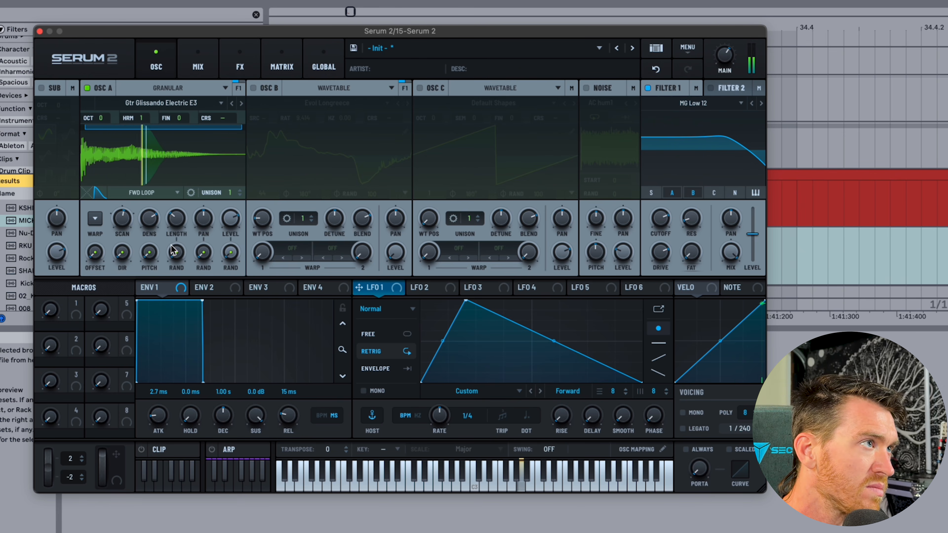
pyautogui.moveTo(97, 195)
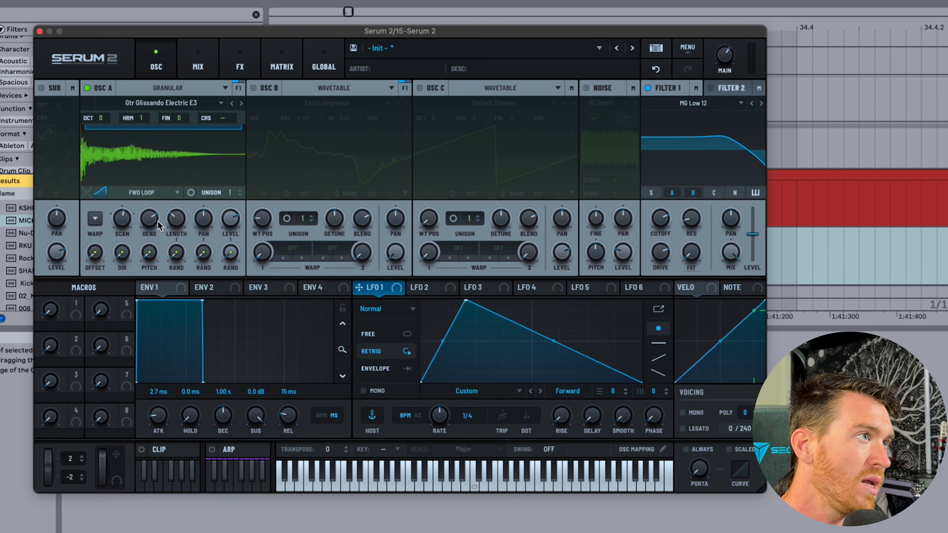
# Set grain length to BPM Sync at 1/32, then change oscillator A's type to Spectral.
pyautogui.rightClick(175, 221)
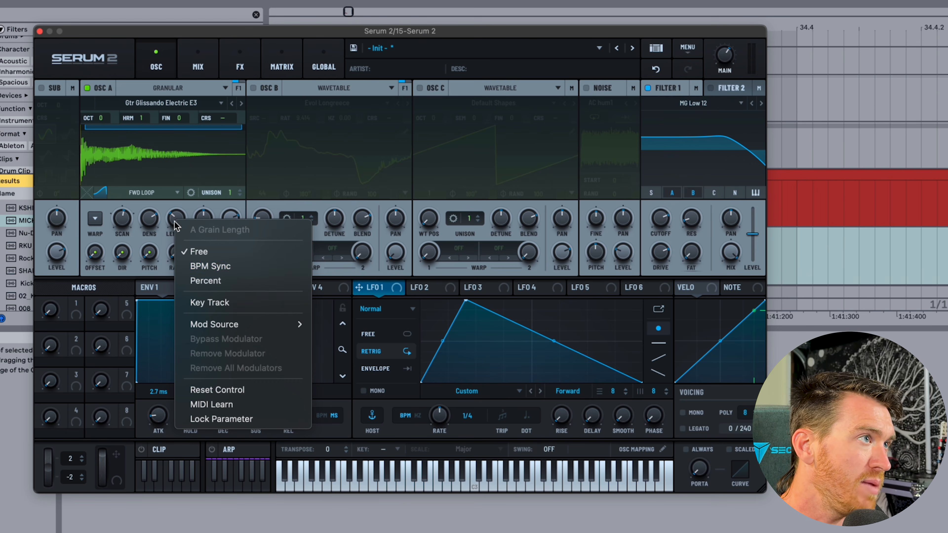
pyautogui.click(232, 269)
pyautogui.moveTo(174, 219); pyautogui.dragTo(172, 228)
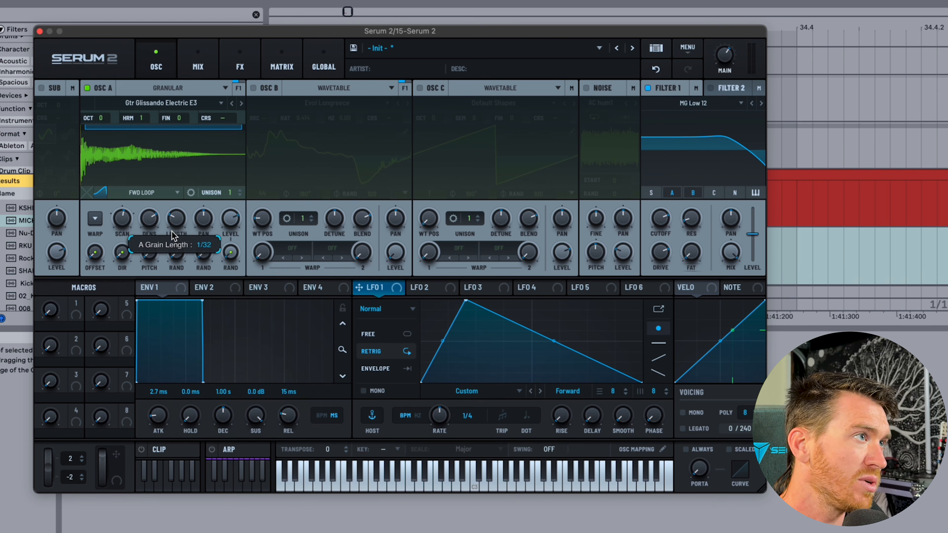
pyautogui.moveTo(181, 228)
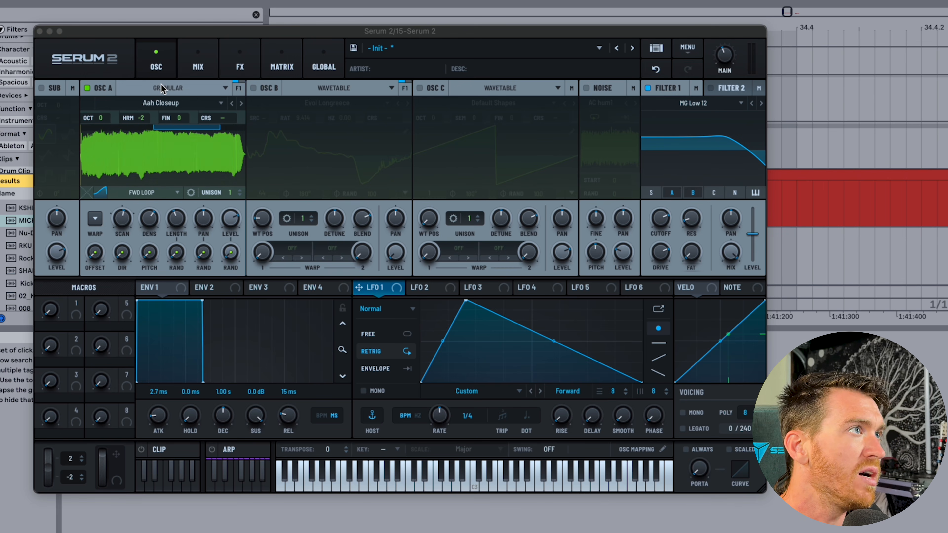
pyautogui.click(163, 88)
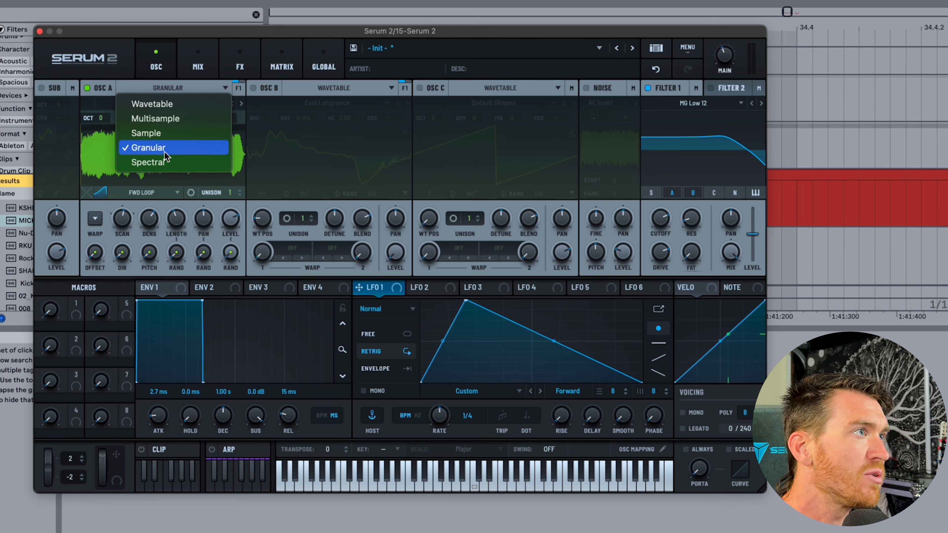
pyautogui.click(153, 161)
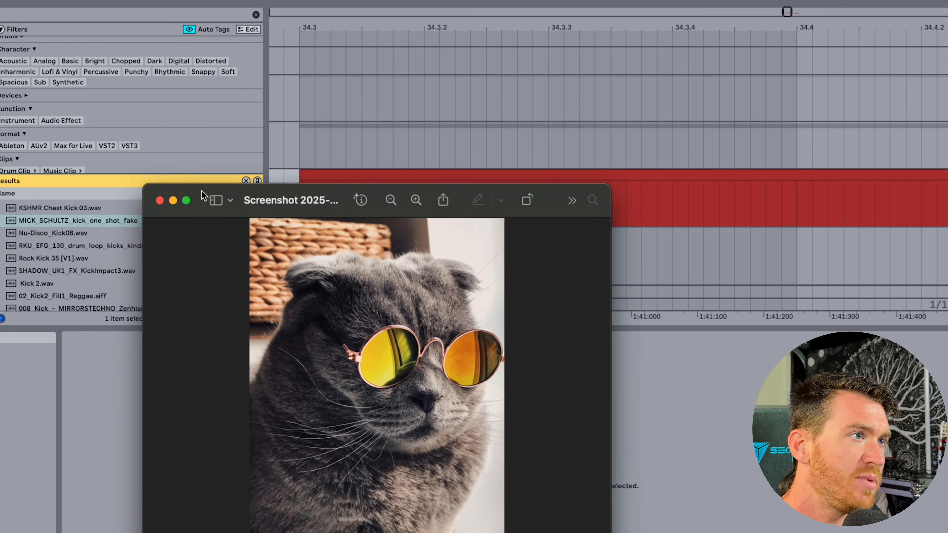
pyautogui.moveTo(201, 188); pyautogui.dragTo(393, 61)
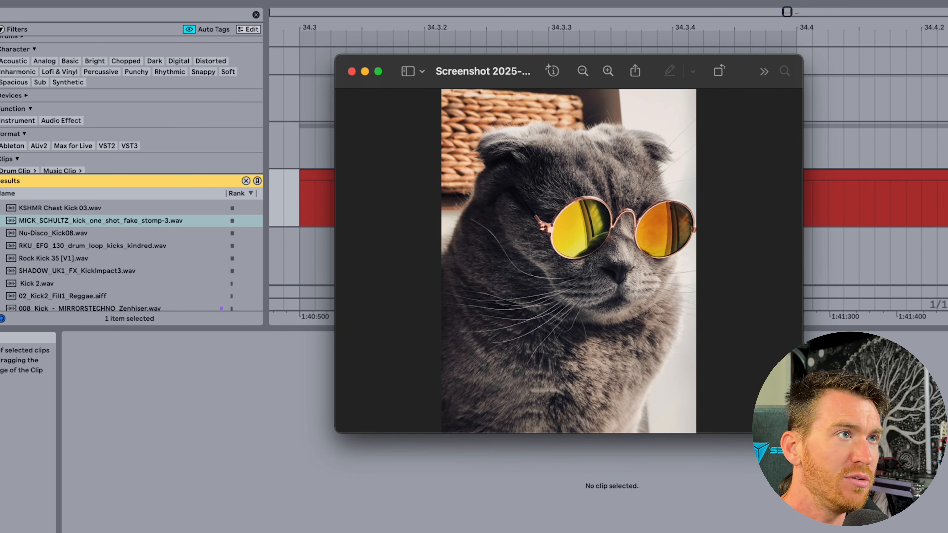
pyautogui.click(329, 205)
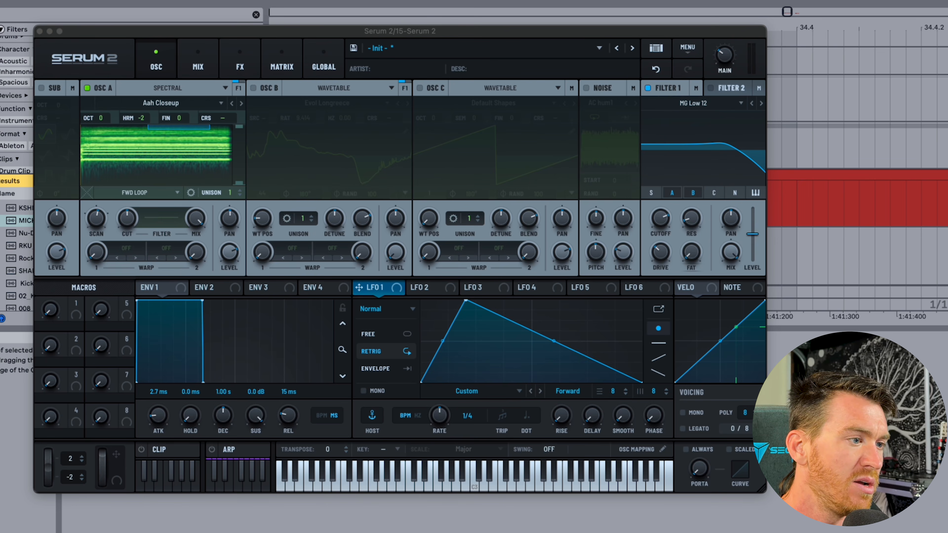
# Load the cat screenshot into oscillator A, cut it to a low band, and set LFO 1 to 1/16.
pyautogui.moveTo(261, 209); pyautogui.dragTo(126, 166)
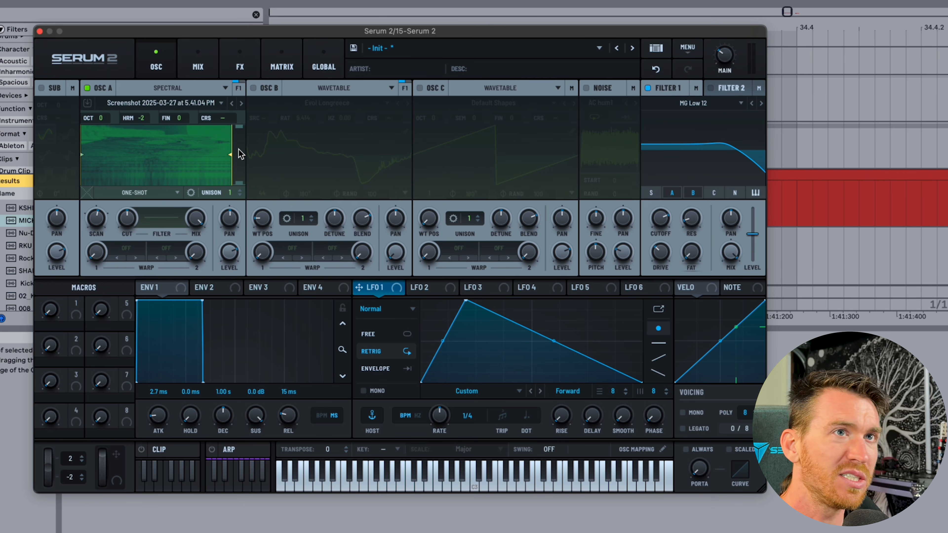
pyautogui.moveTo(661, 253); pyautogui.dragTo(647, 172)
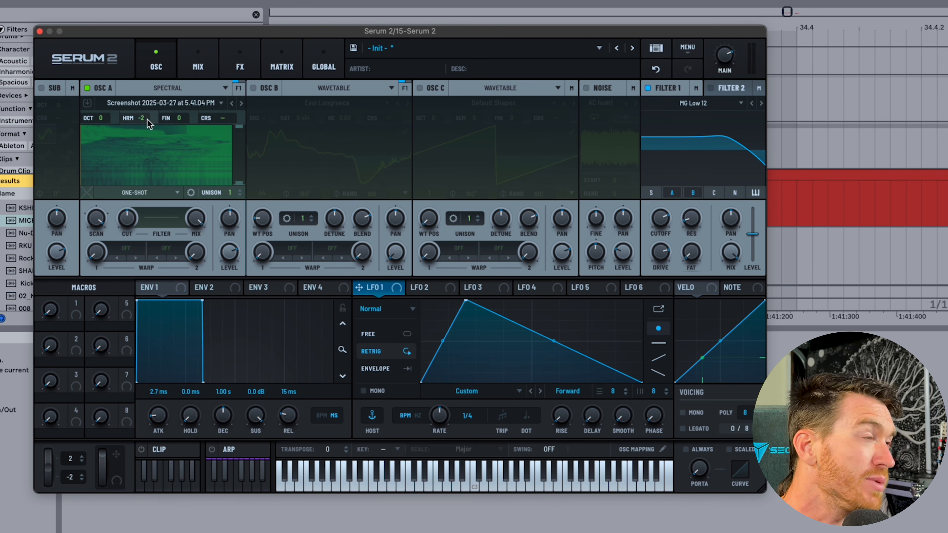
pyautogui.moveTo(239, 186)
pyautogui.mouseDown()
pyautogui.moveTo(229, 138)
pyautogui.moveTo(231, 196)
pyautogui.mouseUp()
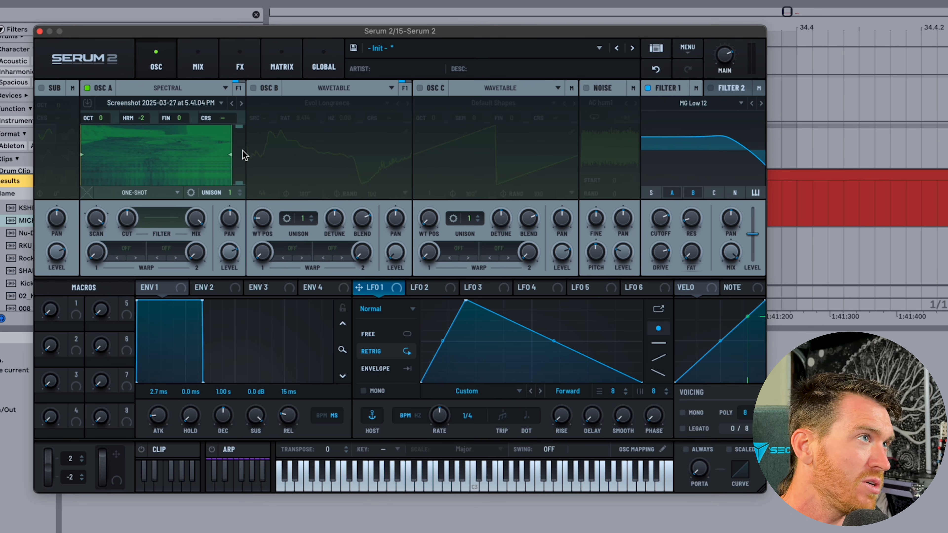
pyautogui.moveTo(240, 130); pyautogui.dragTo(238, 155)
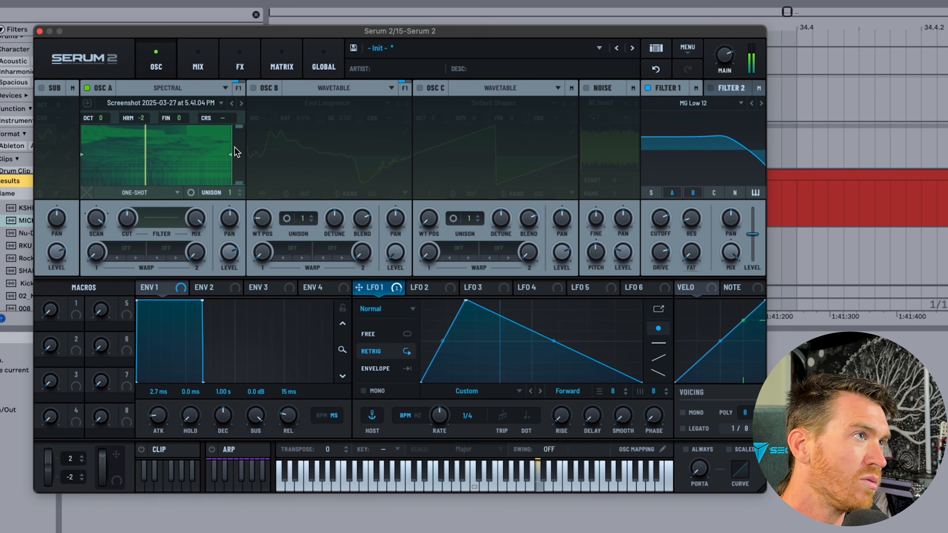
pyautogui.moveTo(436, 409); pyautogui.dragTo(429, 387)
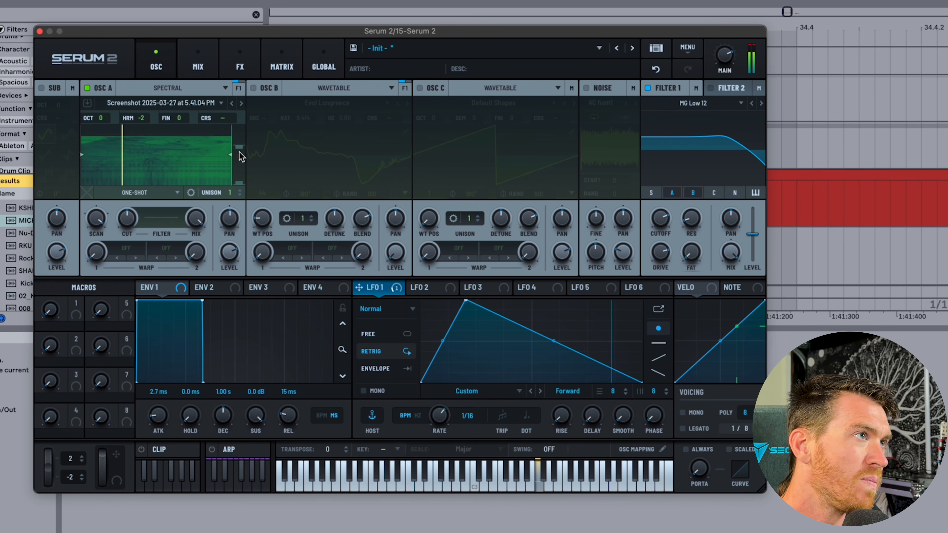
pyautogui.moveTo(239, 152)
pyautogui.mouseDown()
pyautogui.moveTo(240, 183)
pyautogui.moveTo(239, 146)
pyautogui.mouseUp()
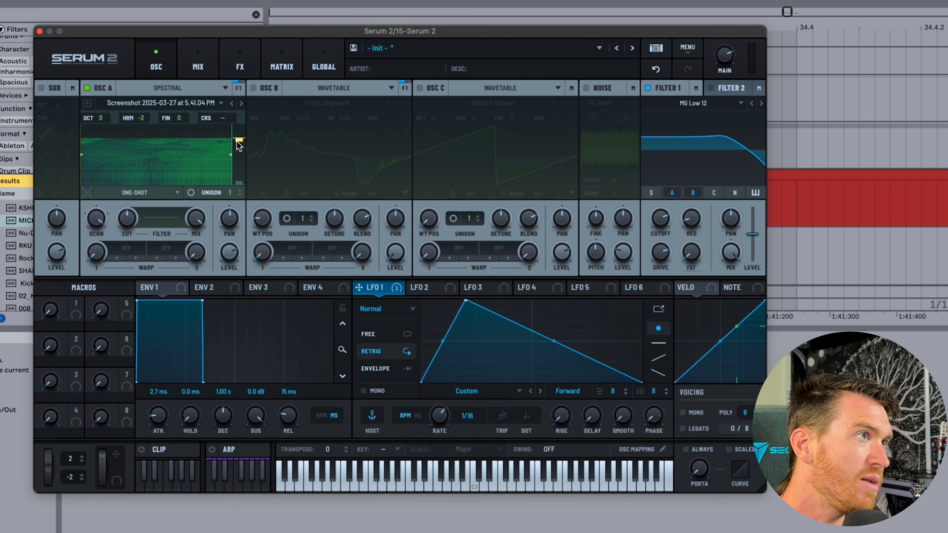
# Enable Smooth on the spectral cut handle and lower the high cut further.
pyautogui.rightClick(240, 146)
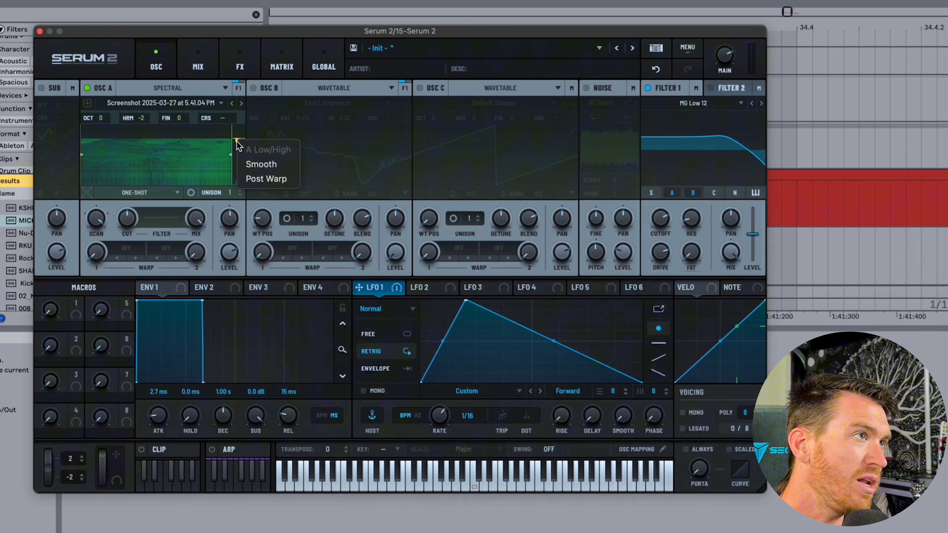
pyautogui.click(267, 163)
pyautogui.moveTo(240, 144); pyautogui.dragTo(241, 156)
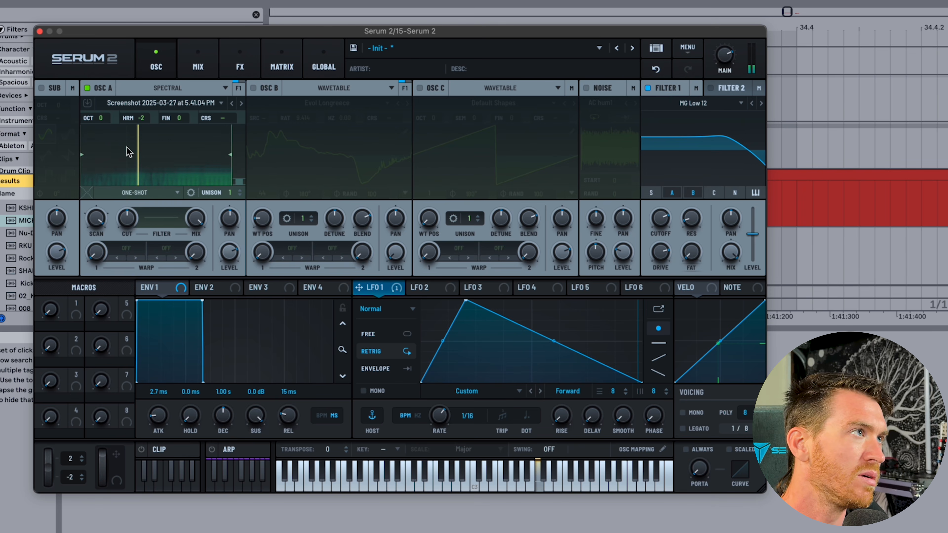
# Reset oscillator A's harmonic value to 1 and pick an option from the SCAN right-click menu.
pyautogui.doubleClick(142, 120)
pyautogui.rightClick(98, 219)
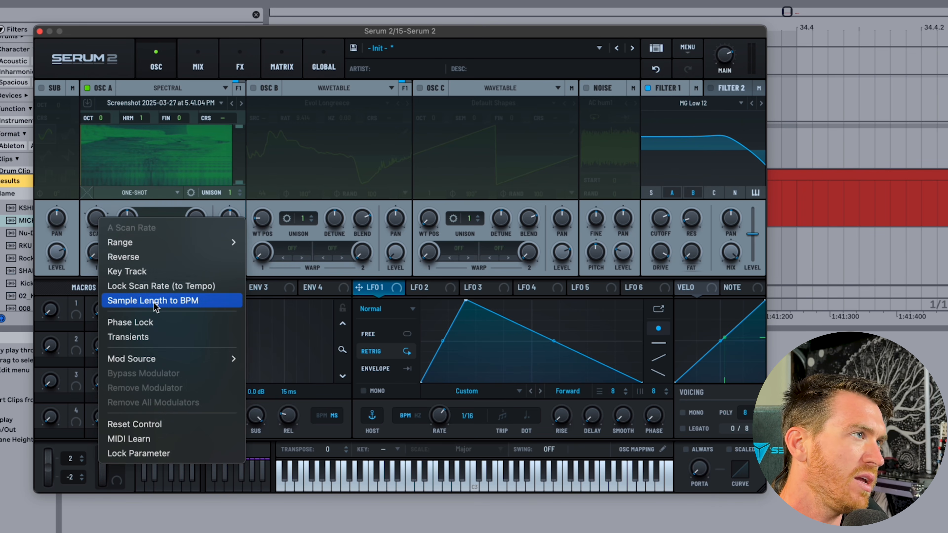
pyautogui.click(141, 322)
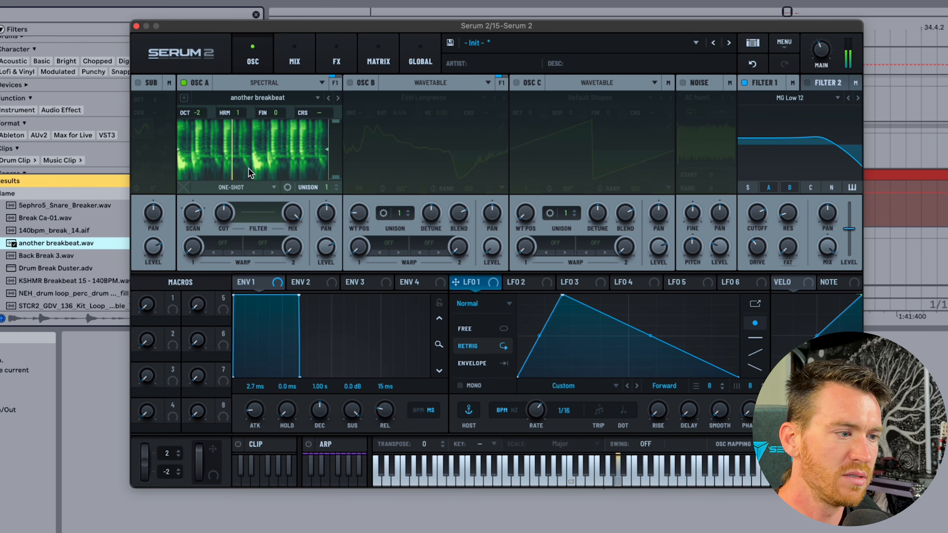
# Turn on Transients handling for oscillator A's scan rate.
pyautogui.rightClick(191, 215)
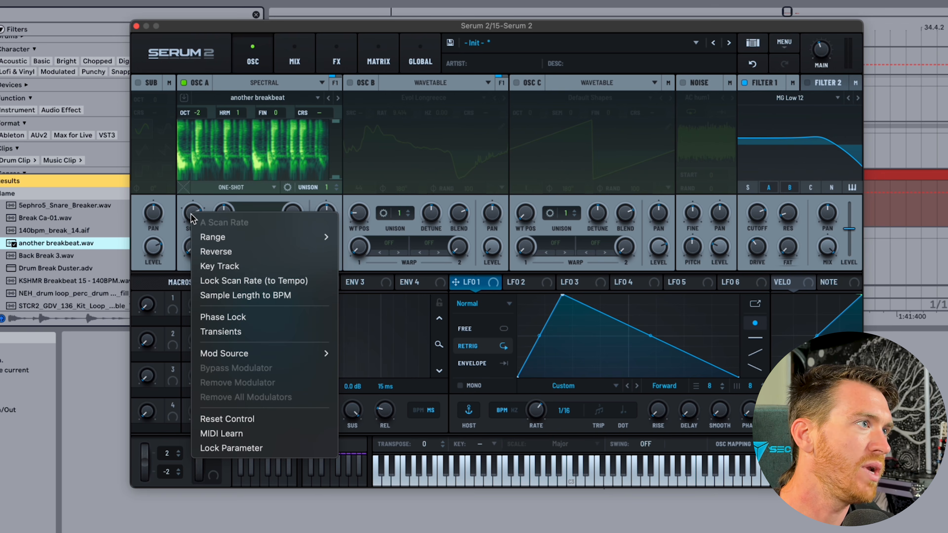
pyautogui.click(248, 332)
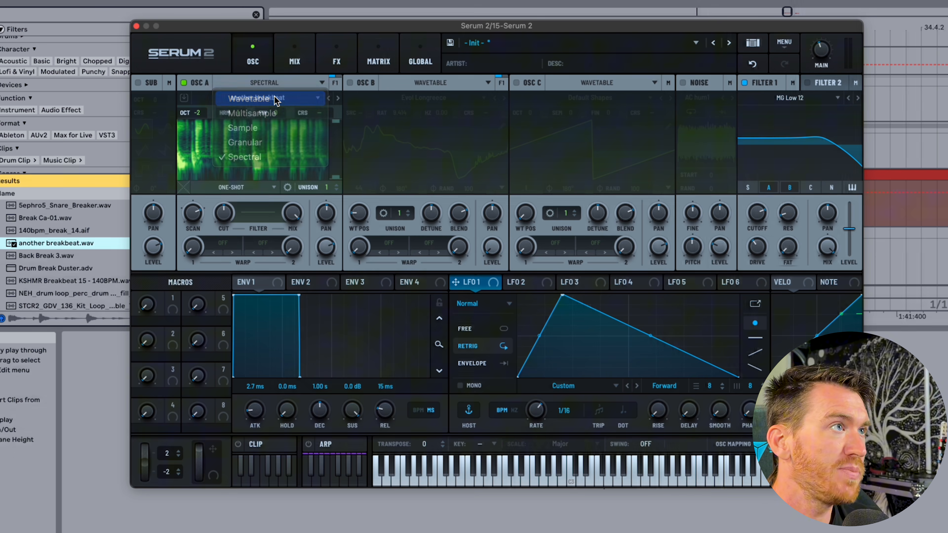
# Load the FFT_Add_2nds wavetable into oscillator A and push Filter 1's drive up.
pyautogui.click(275, 97)
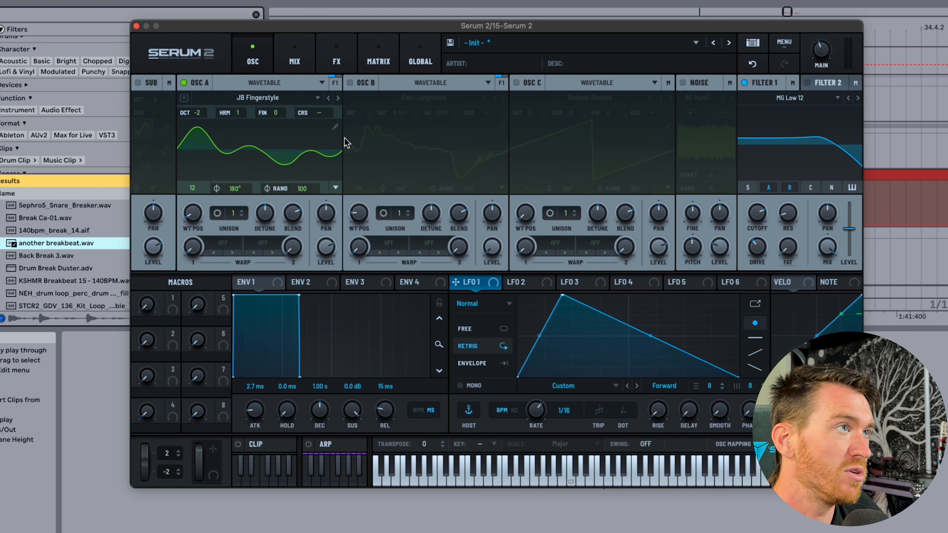
pyautogui.click(249, 98)
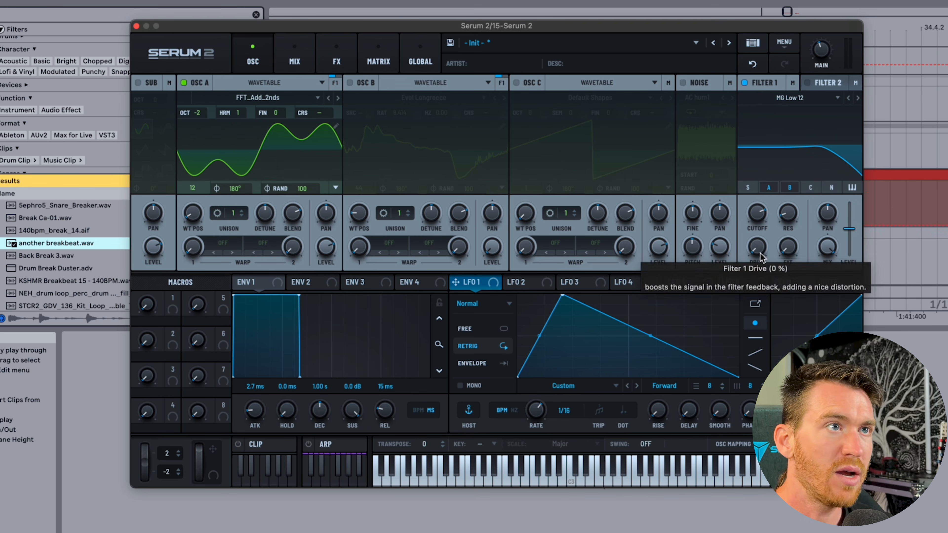
pyautogui.moveTo(757, 251)
pyautogui.mouseDown()
pyautogui.moveTo(751, 144)
pyautogui.moveTo(756, 263)
pyautogui.moveTo(744, 122)
pyautogui.moveTo(743, 213)
pyautogui.moveTo(711, 269)
pyautogui.moveTo(810, 219)
pyautogui.mouseUp()
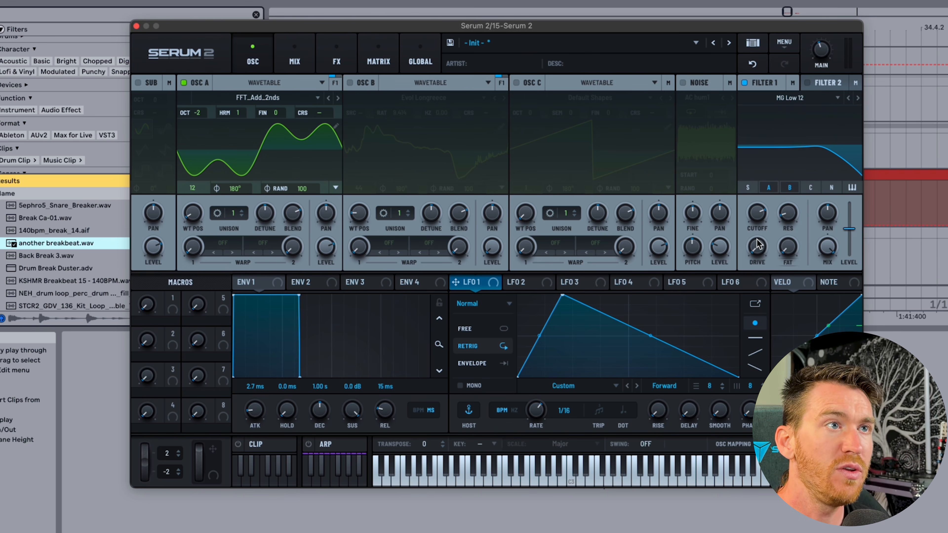
# Toggle Clean Mode on Filter 1's drive on, then back off.
pyautogui.rightClick(758, 246)
pyautogui.click(804, 262)
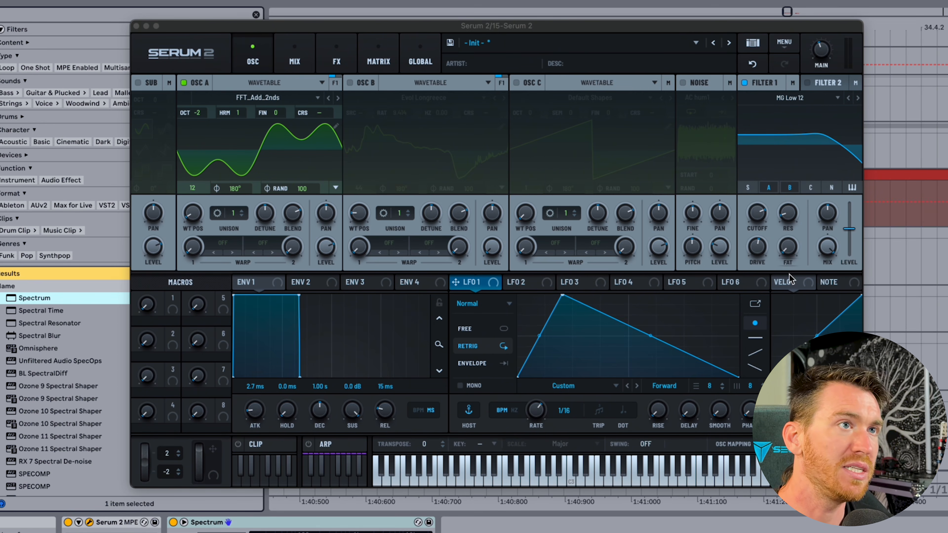
pyautogui.click(758, 249)
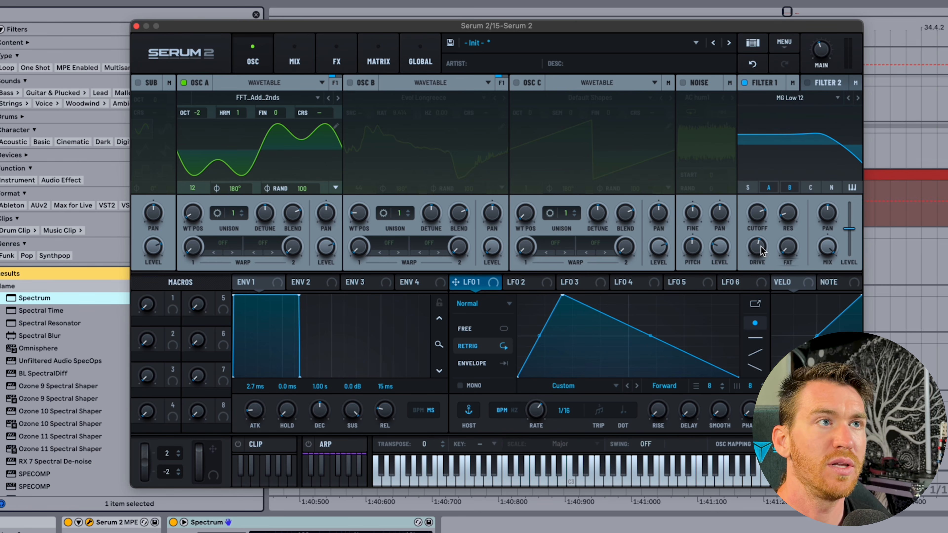
pyautogui.rightClick(757, 249)
pyautogui.click(797, 274)
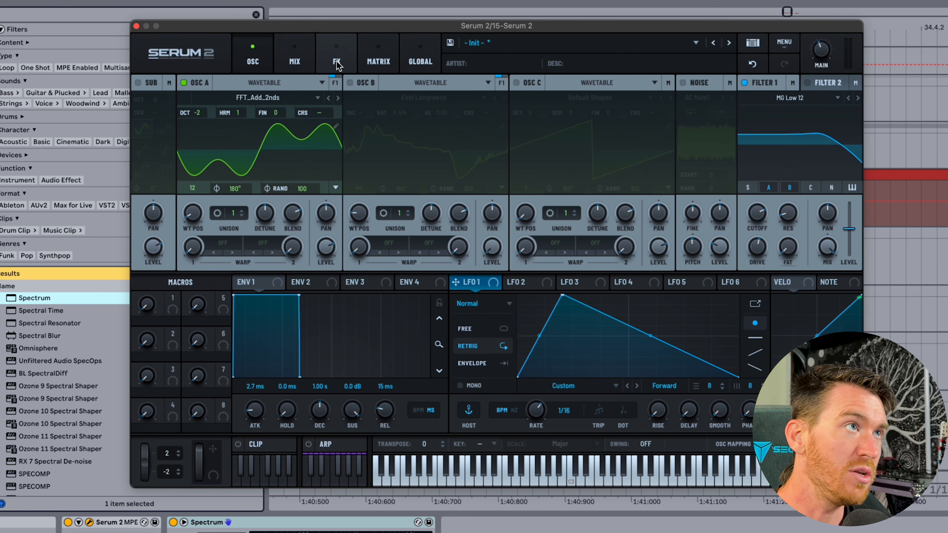
# On the FX page, add a Filter effect, check its drive options, then undo to remove it.
pyautogui.click(347, 54)
pyautogui.click(144, 105)
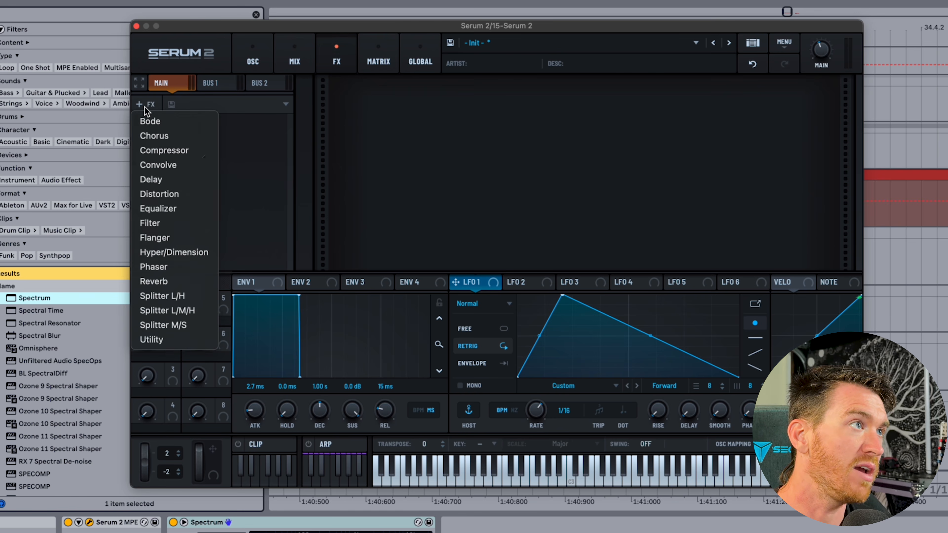
pyautogui.click(153, 223)
pyautogui.rightClick(565, 99)
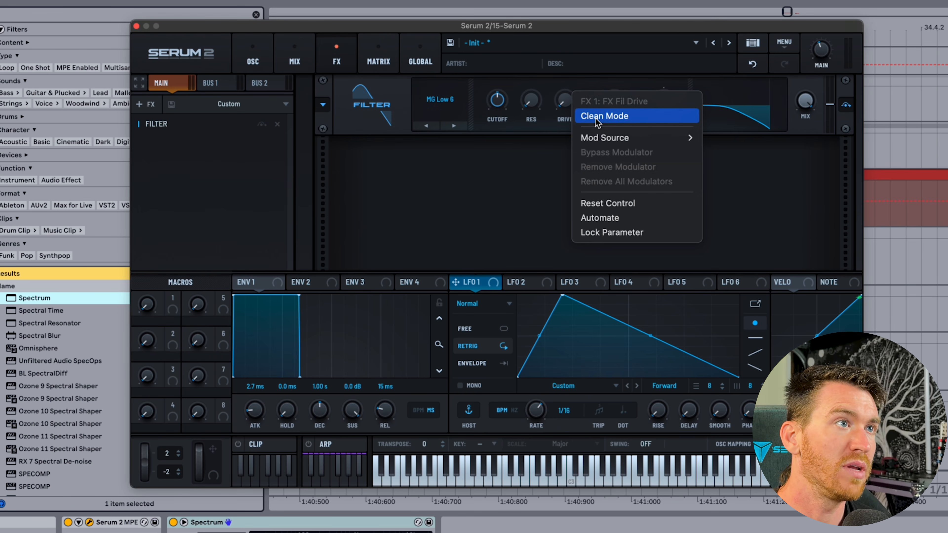
pyautogui.click(552, 76)
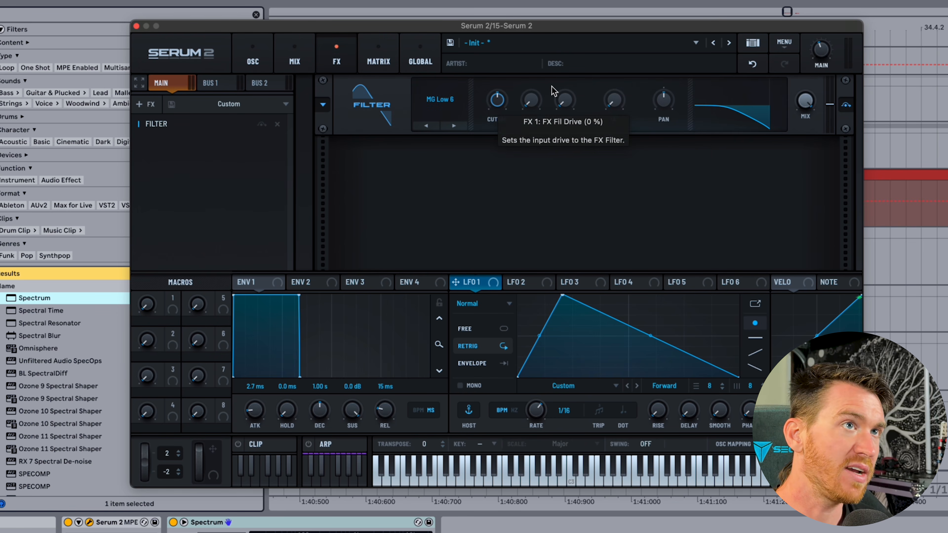
pyautogui.press('super+z')
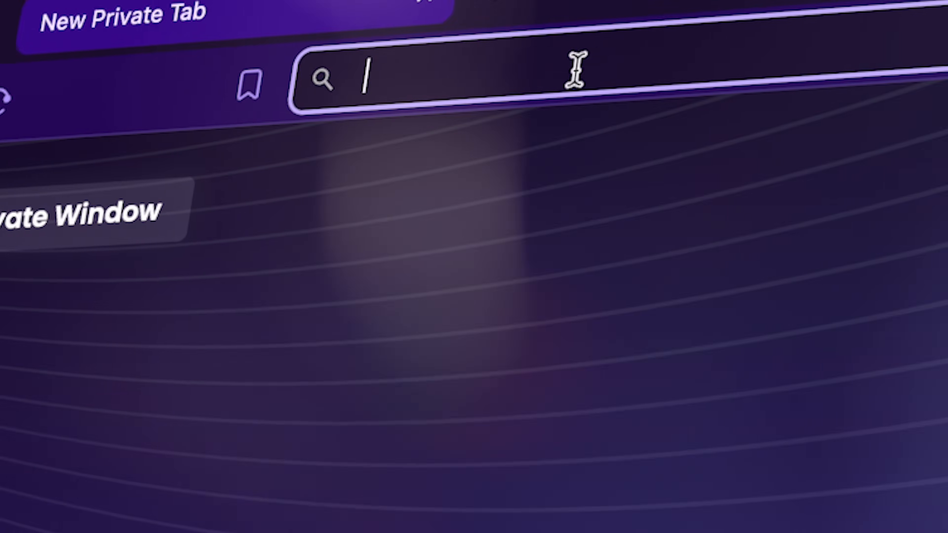
# Visit the edmprod free downloads page and browse the 3. 808s sample folder.
pyautogui.write('edmprod.com/free/')
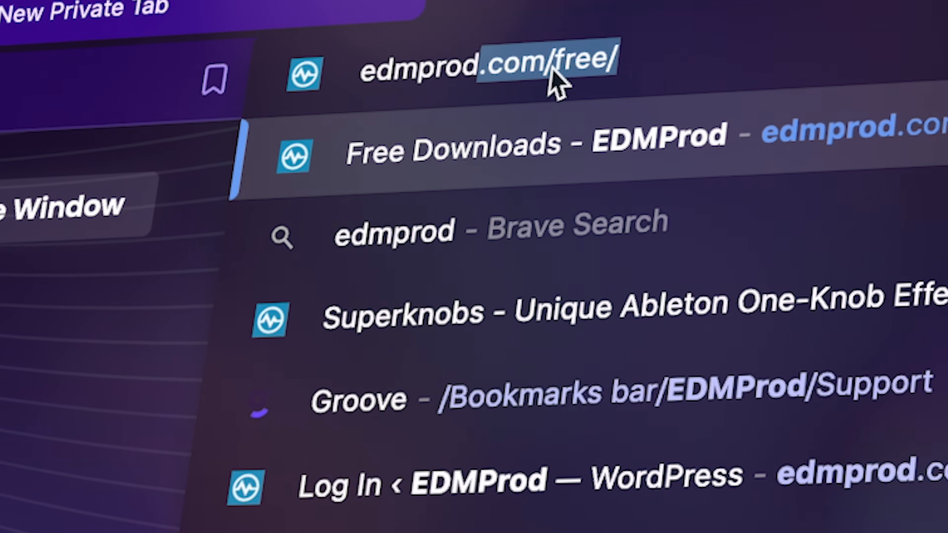
pyautogui.press('Return')
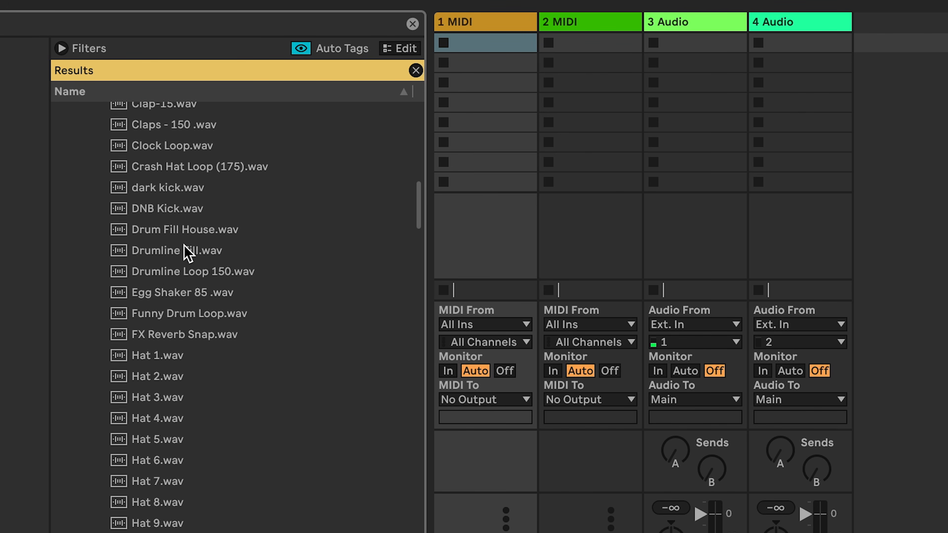
pyautogui.scroll(-15, 184, 247)
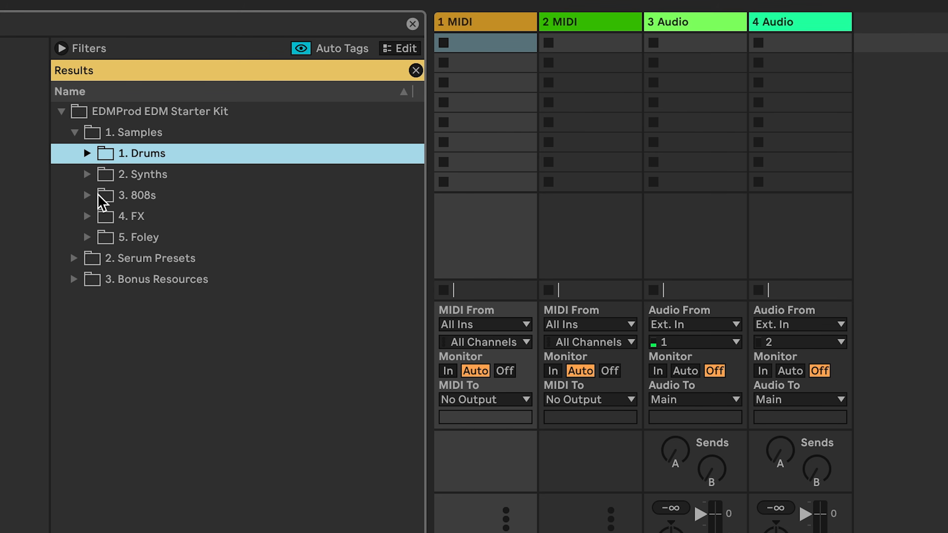
pyautogui.click(91, 197)
pyautogui.scroll(-3, 154, 278)
pyautogui.scroll(-15, 154, 287)
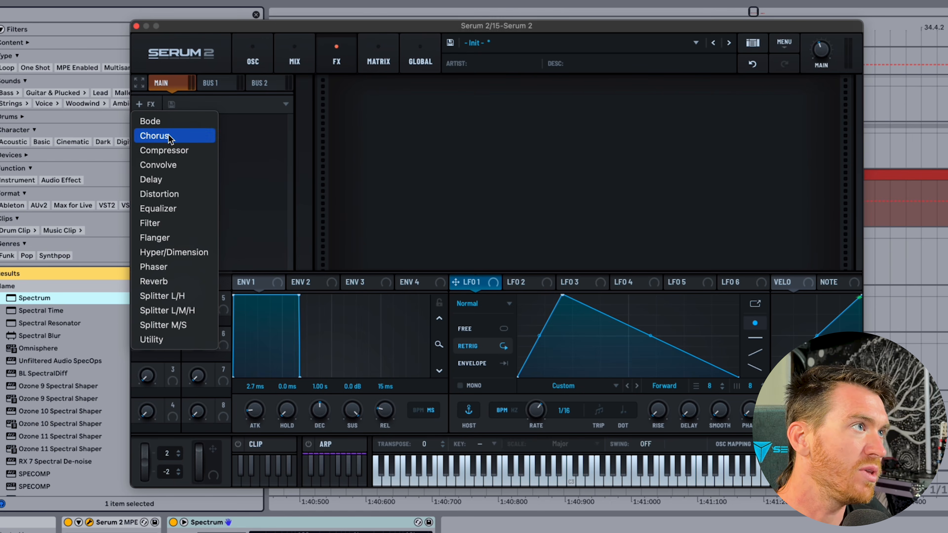
# Add Chorus, Flanger and Phaser effects to the main chain in that order.
pyautogui.click(170, 137)
pyautogui.click(146, 105)
pyautogui.click(154, 237)
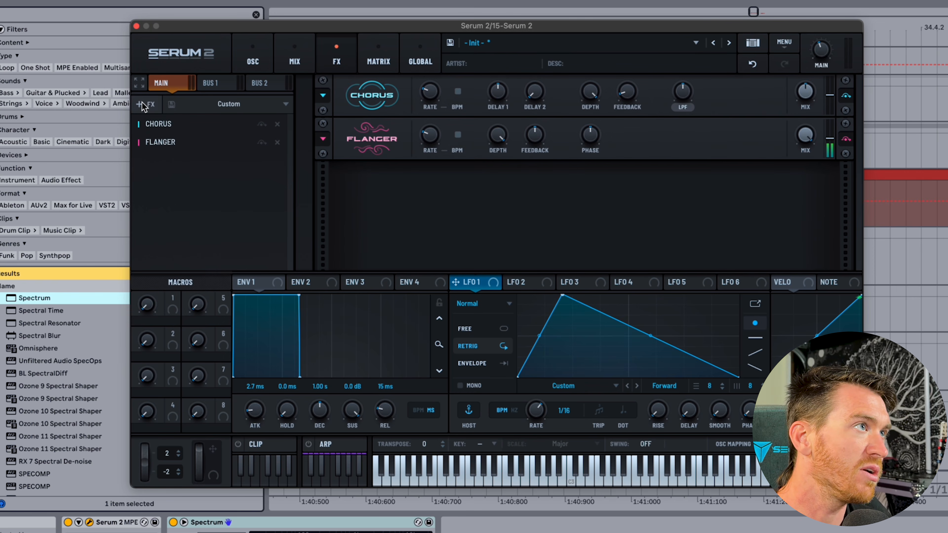
pyautogui.click(143, 105)
pyautogui.click(155, 266)
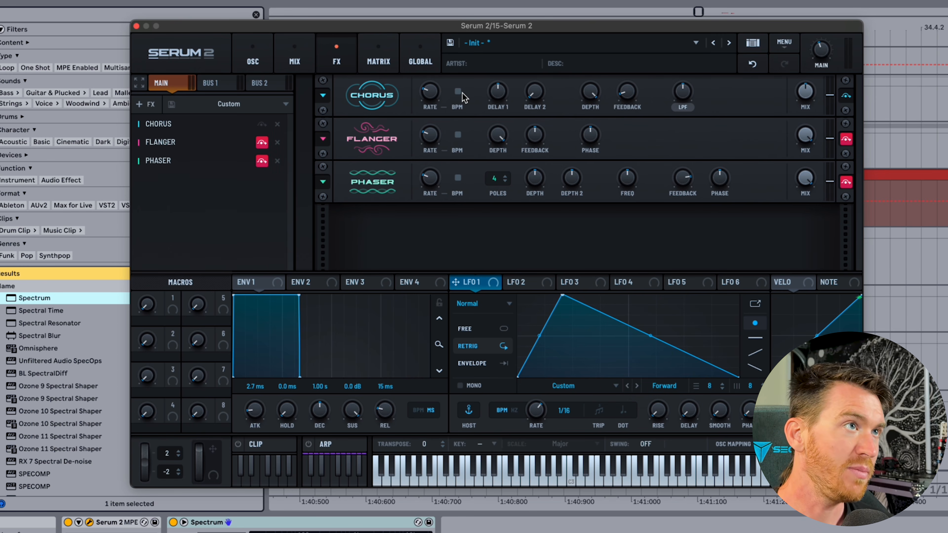
# Sync the Chorus and Flanger rates to tempo and enable Swing on the Chorus rate.
pyautogui.click(460, 94)
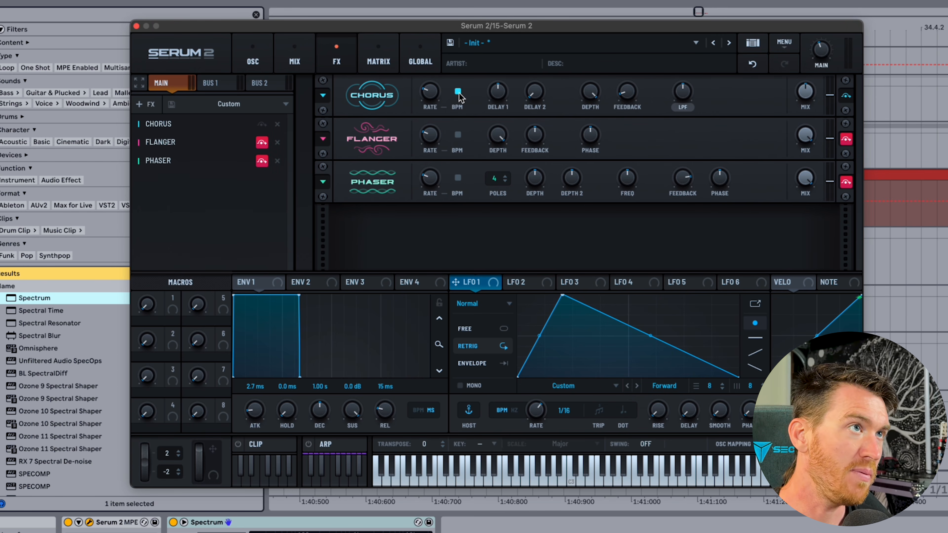
pyautogui.click(458, 134)
pyautogui.rightClick(432, 93)
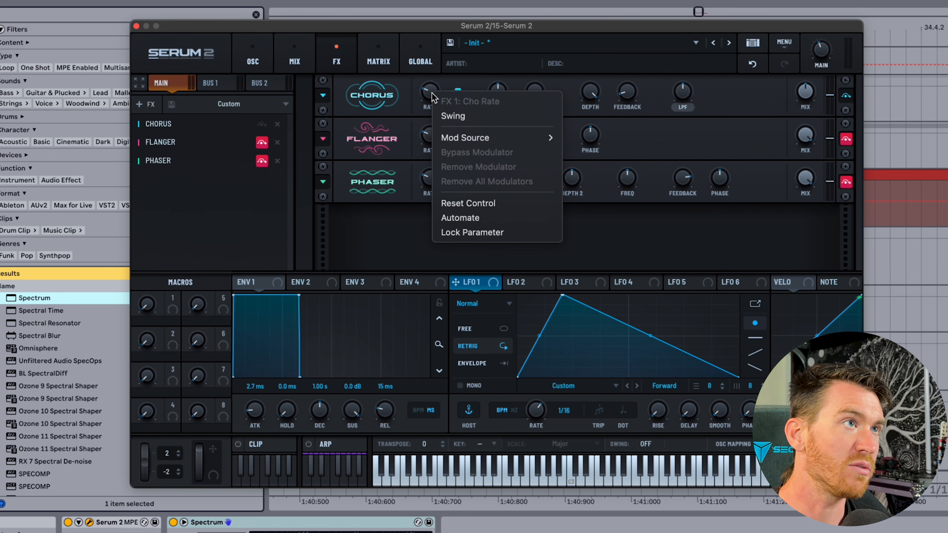
pyautogui.click(453, 116)
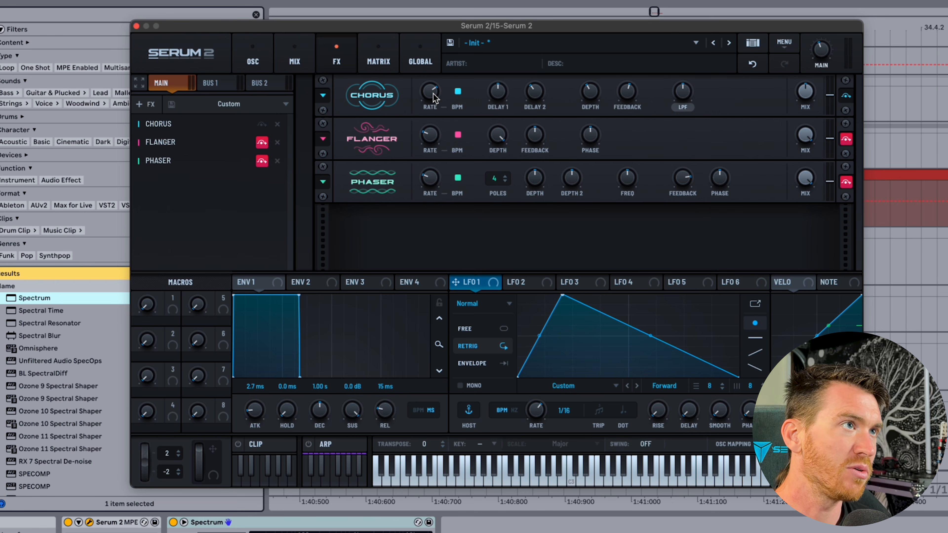
# Set arpeggiator swing to 72.7% with a 1/4 swing division.
pyautogui.moveTo(433, 93)
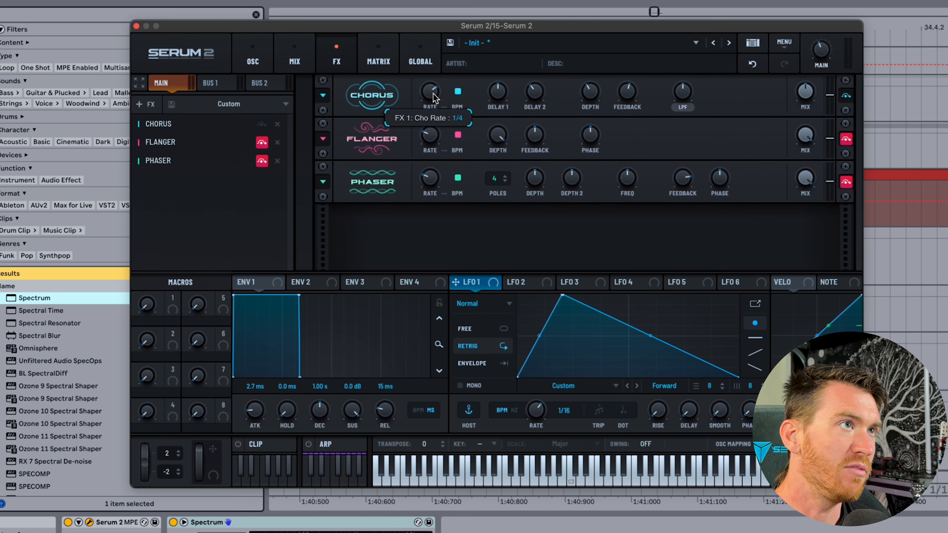
pyautogui.moveTo(500, 94)
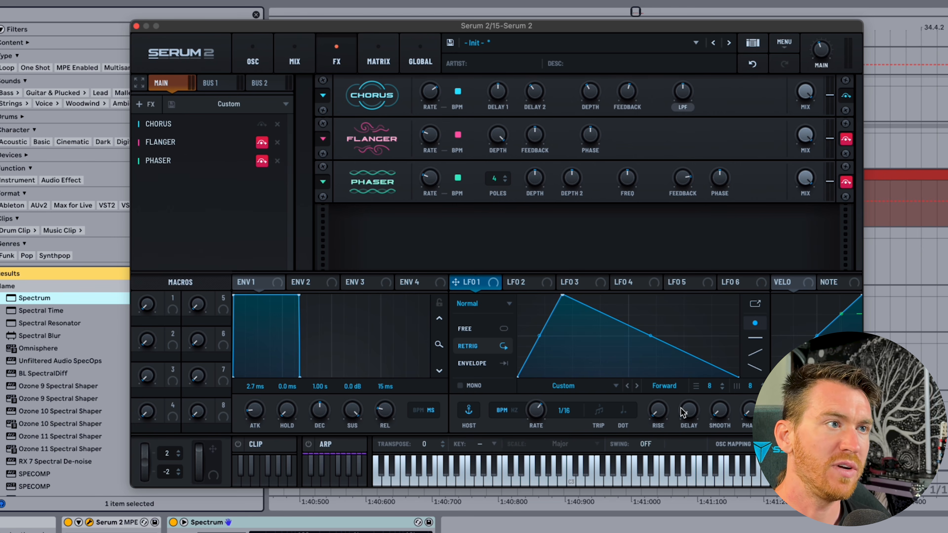
pyautogui.moveTo(646, 447); pyautogui.dragTo(645, 427)
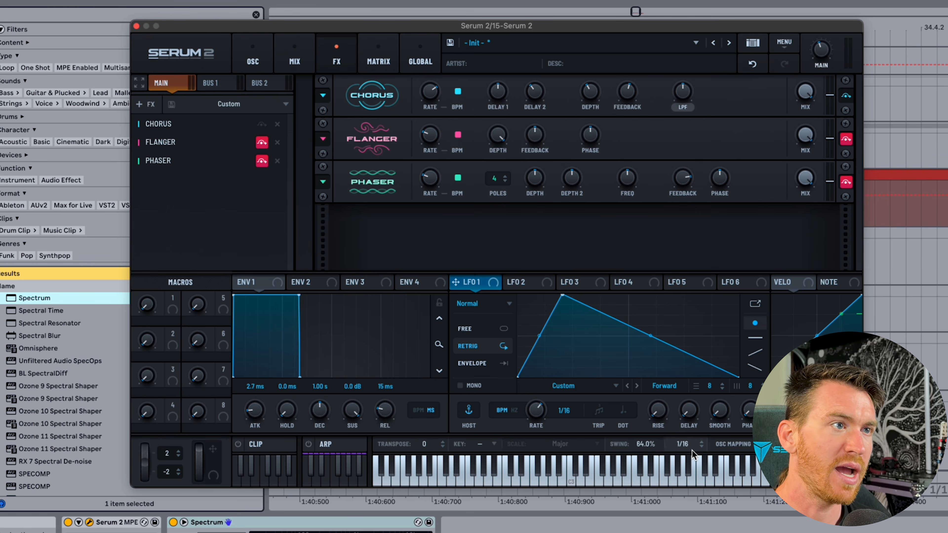
pyautogui.moveTo(691, 450); pyautogui.dragTo(684, 482)
pyautogui.moveTo(648, 450); pyautogui.dragTo(655, 427)
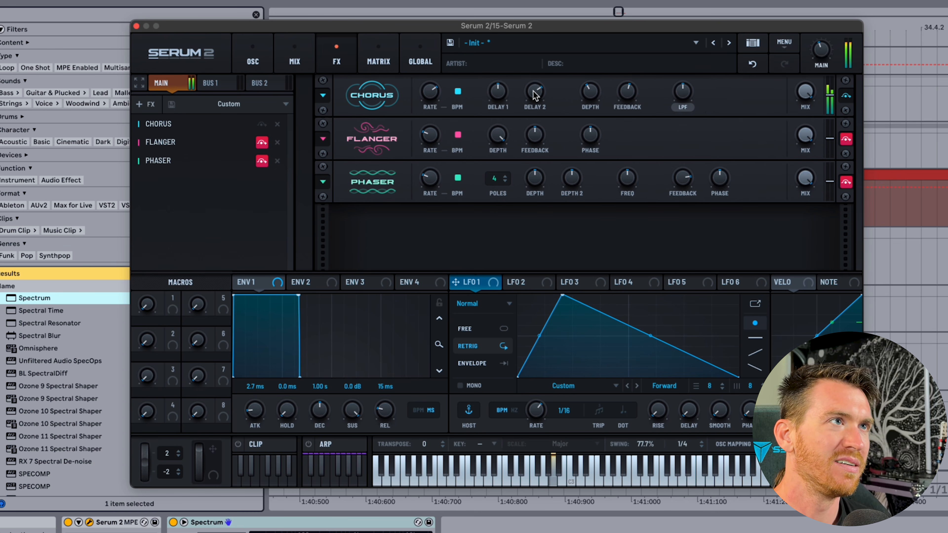
# Adjust the Flanger rate, raise its feedback to 86%, bypass Flanger and re-enable Phaser.
pyautogui.moveTo(536, 96)
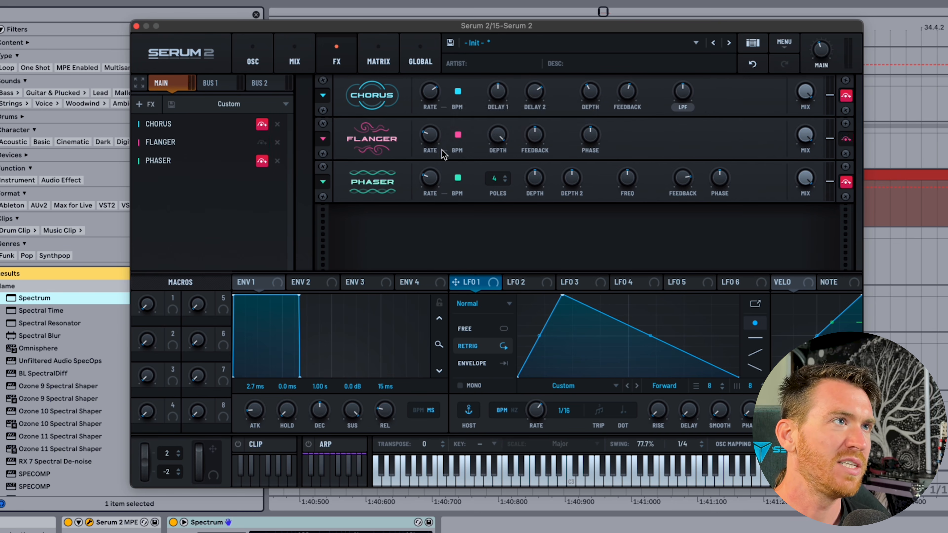
pyautogui.moveTo(430, 136); pyautogui.dragTo(437, 71)
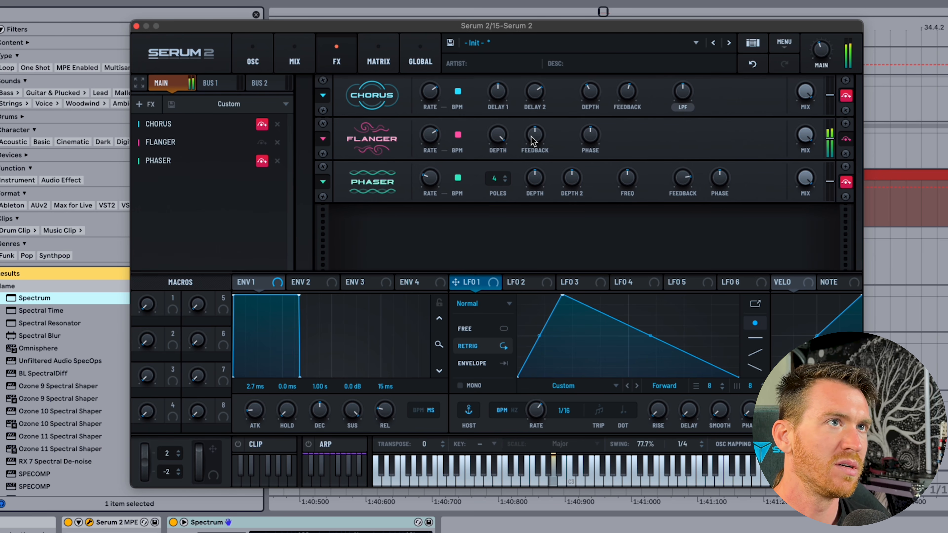
pyautogui.moveTo(533, 141)
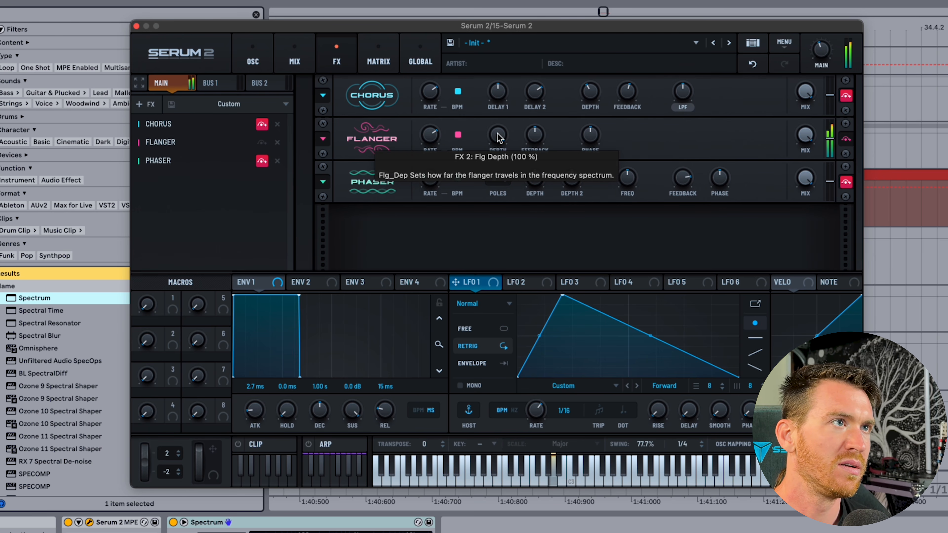
pyautogui.moveTo(533, 139); pyautogui.dragTo(533, 90)
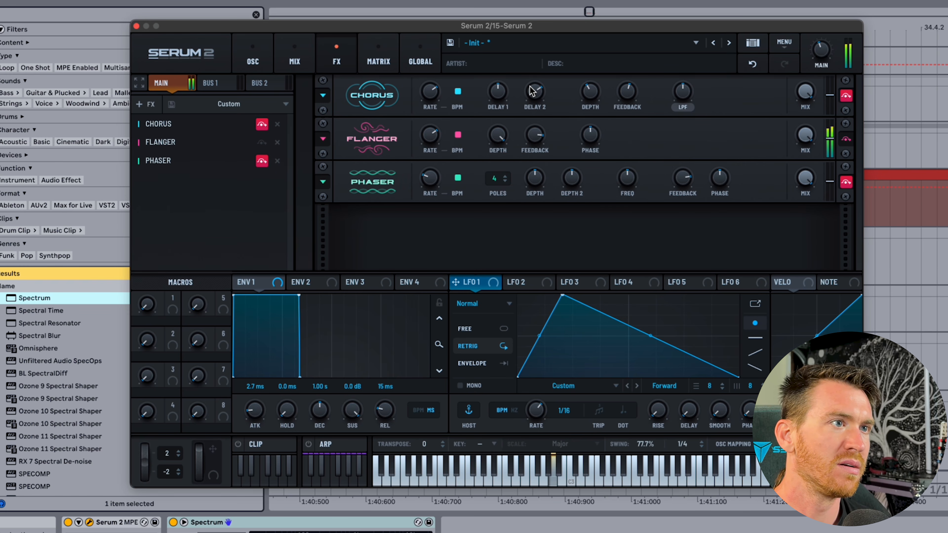
pyautogui.click(846, 139)
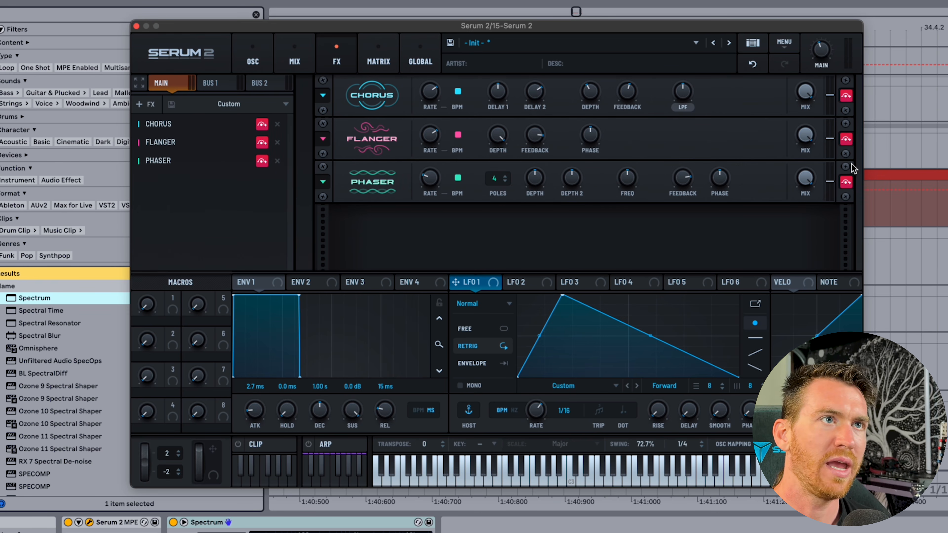
pyautogui.click(845, 182)
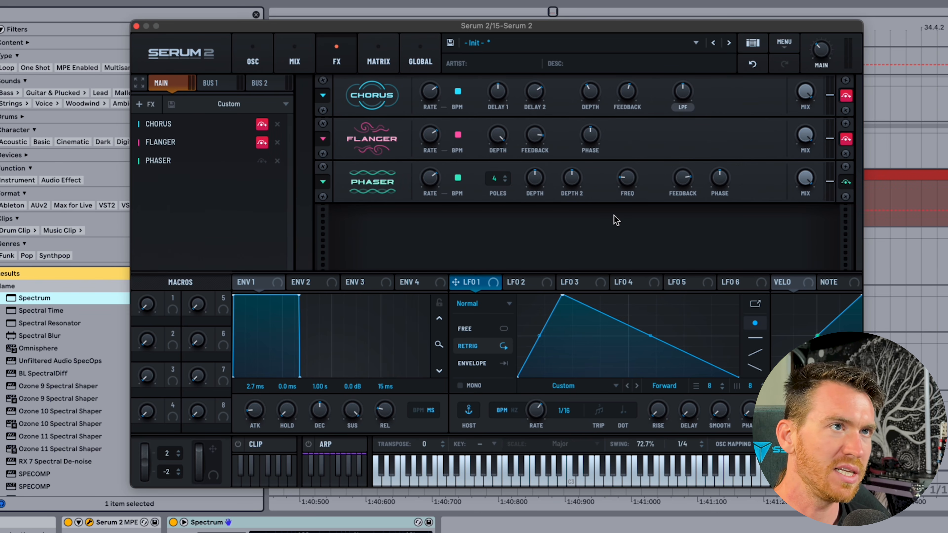
pyautogui.rightClick(437, 179)
pyautogui.click(458, 201)
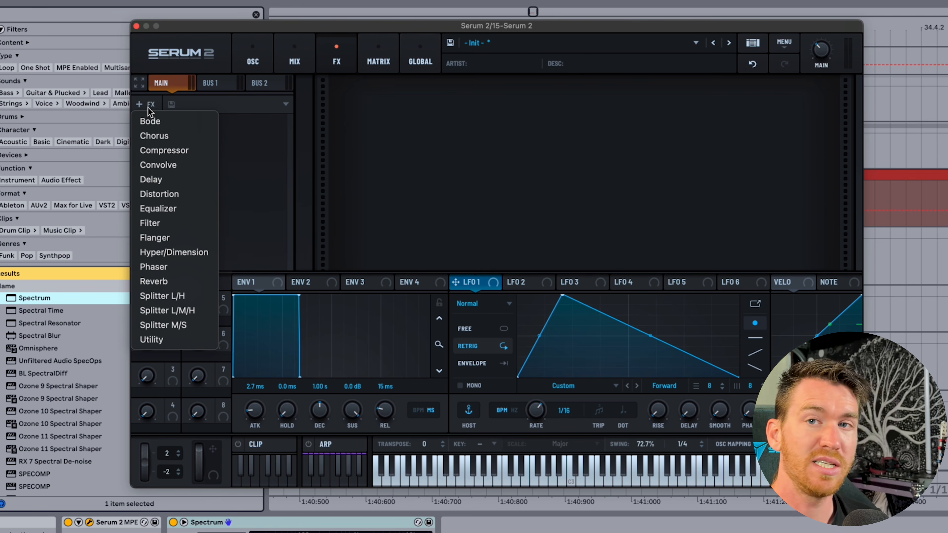
# Add Convolve to the chain and view its impulse response choices without loading one.
pyautogui.click(174, 166)
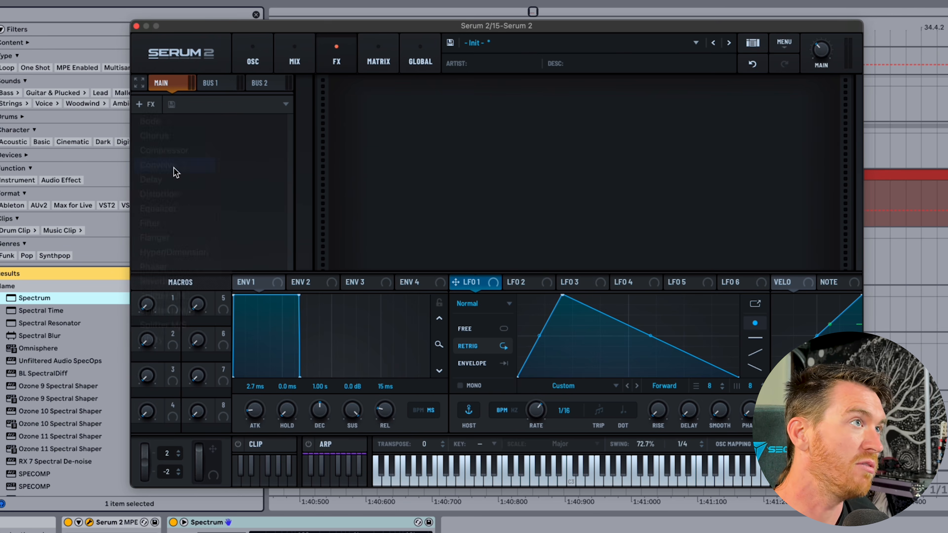
pyautogui.click(454, 112)
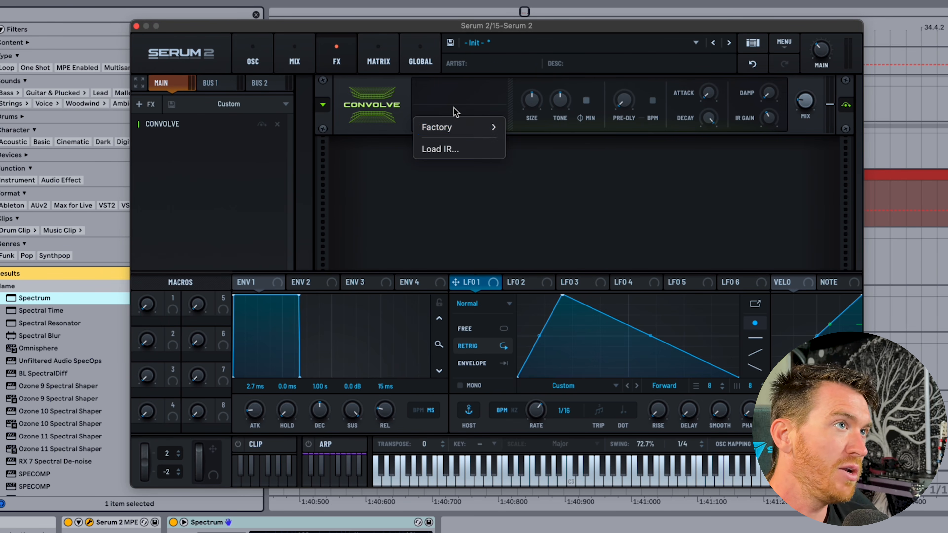
pyautogui.moveTo(453, 128)
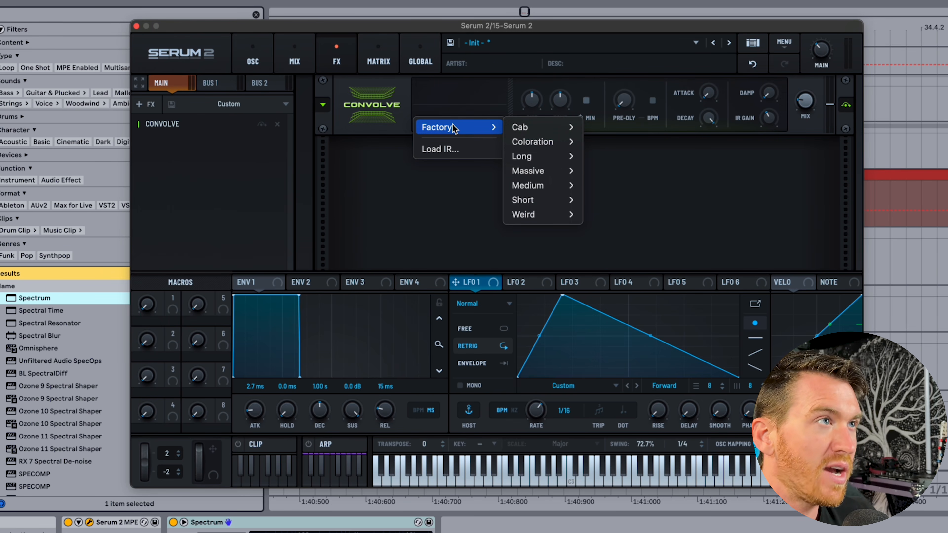
pyautogui.click(424, 220)
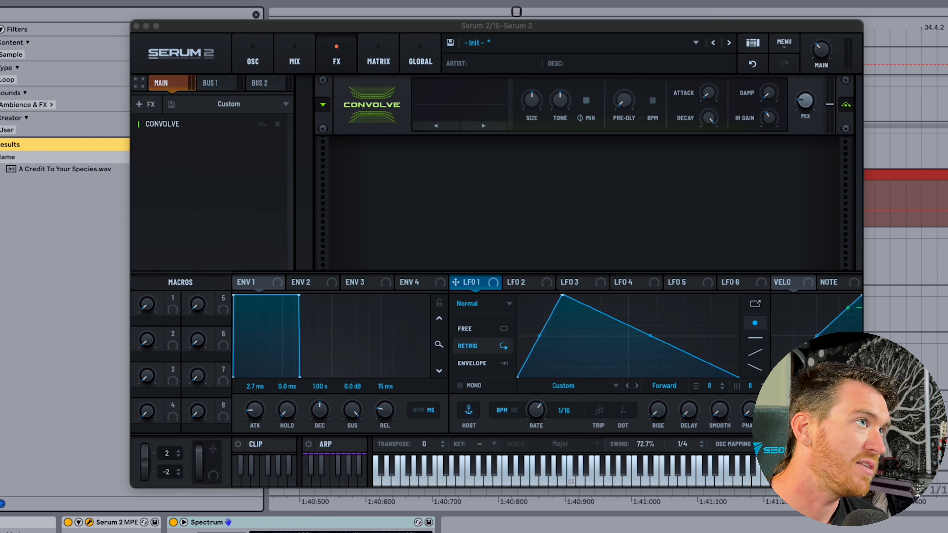
# Clear the browser search and preview the 01 Golden Room impulse file.
pyautogui.click(256, 15)
pyautogui.moveTo(254, 27); pyautogui.dragTo(411, 19)
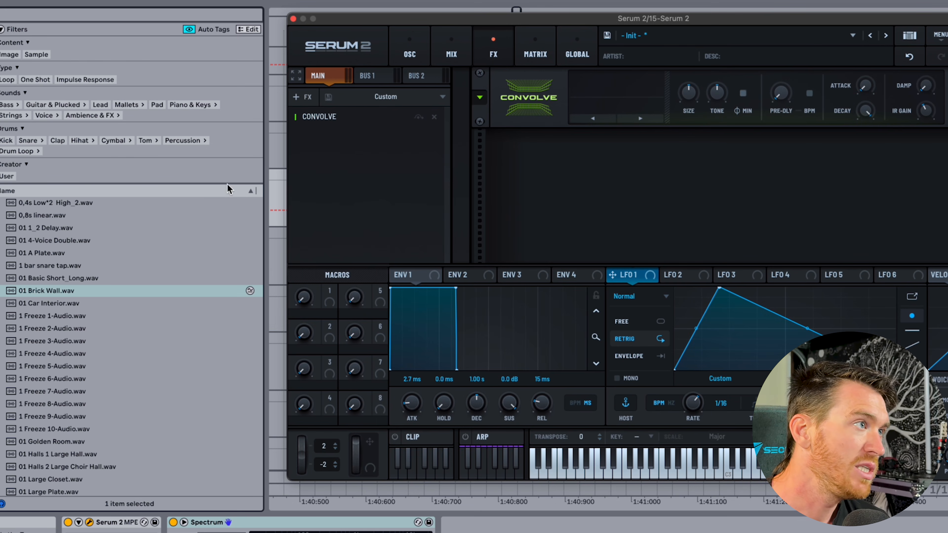
pyautogui.scroll(-3, 69, 263)
pyautogui.scroll(3, 69, 263)
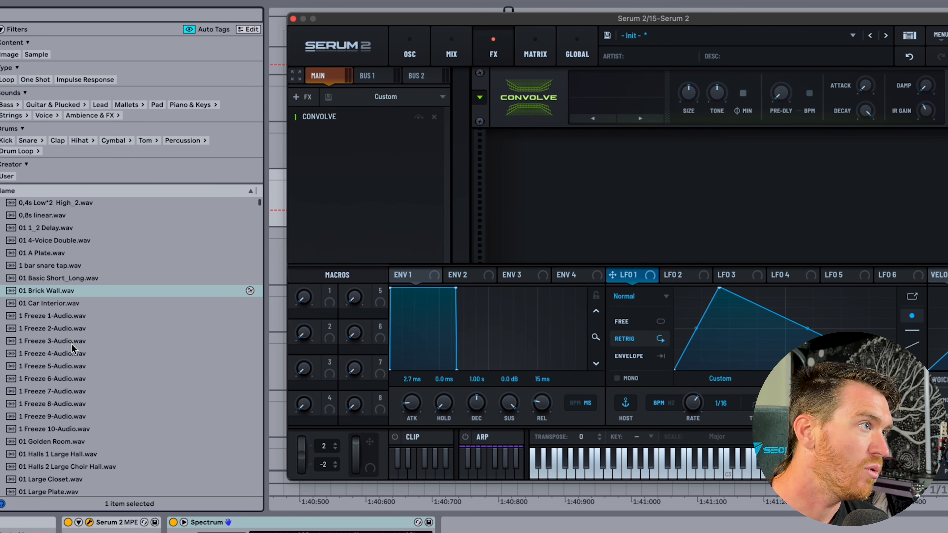
pyautogui.scroll(-3, 71, 345)
pyautogui.click(70, 355)
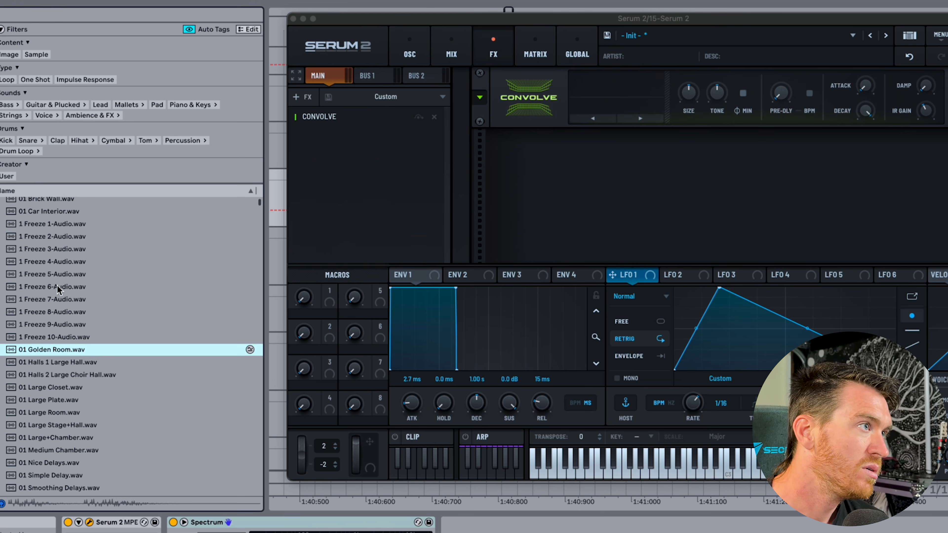
# Drag 1 Freeze 6-Audio onto Convolve as its impulse response.
pyautogui.click(58, 287)
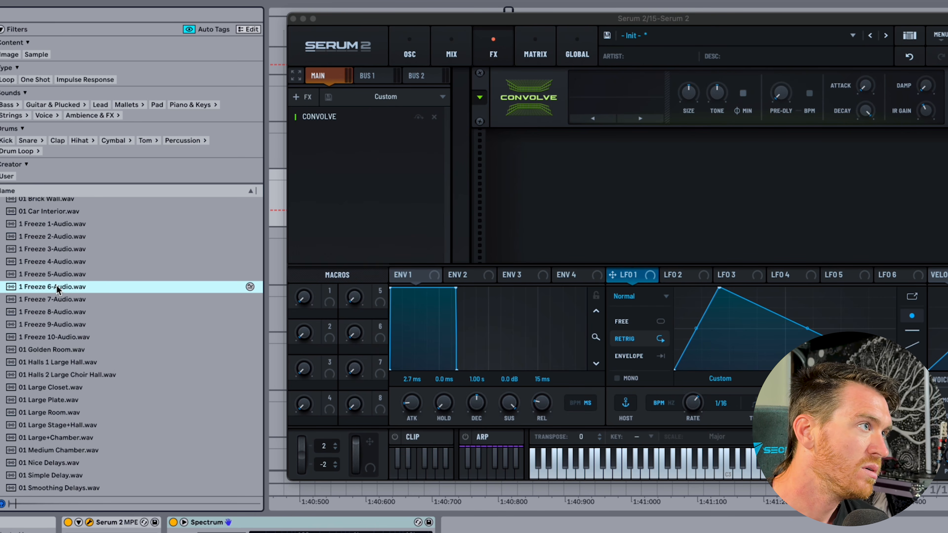
pyautogui.moveTo(58, 289); pyautogui.dragTo(595, 105)
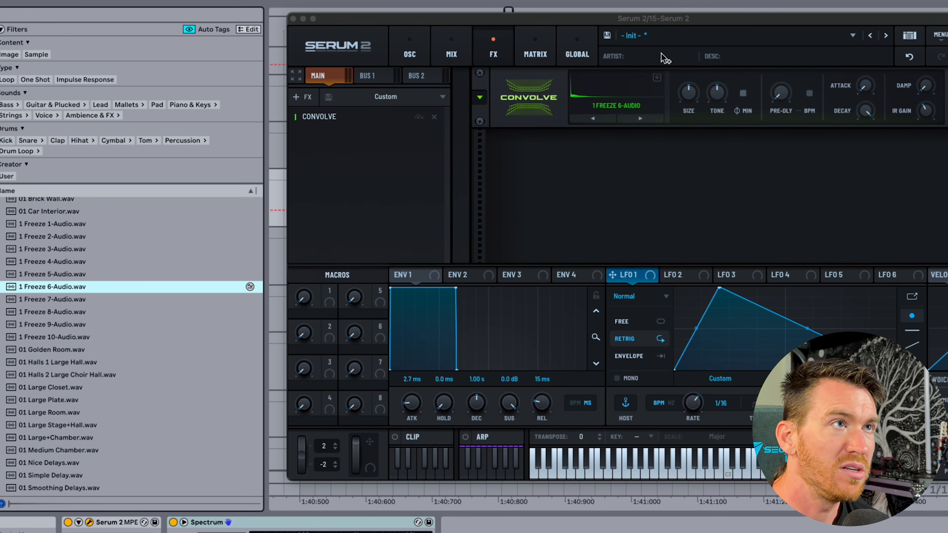
pyautogui.moveTo(643, 17); pyautogui.dragTo(516, 28)
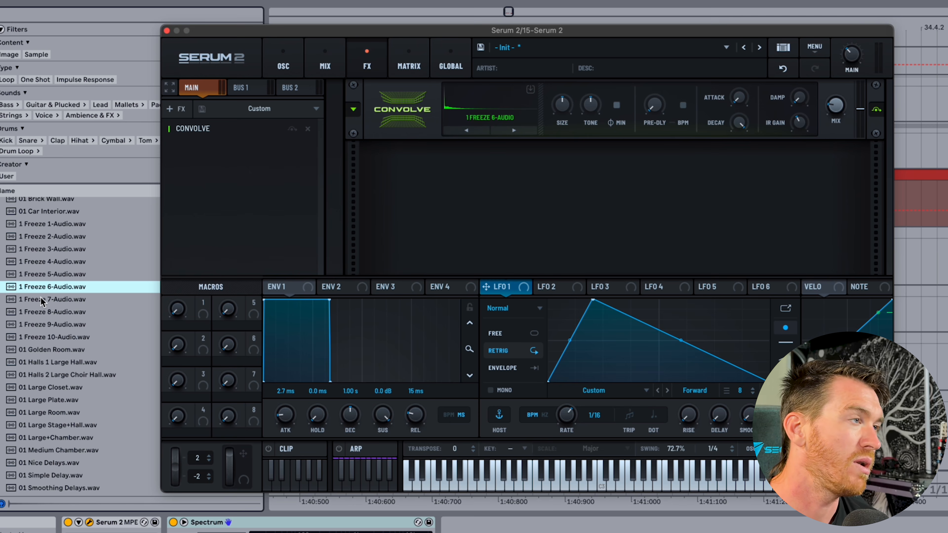
pyautogui.scroll(5, 41, 302)
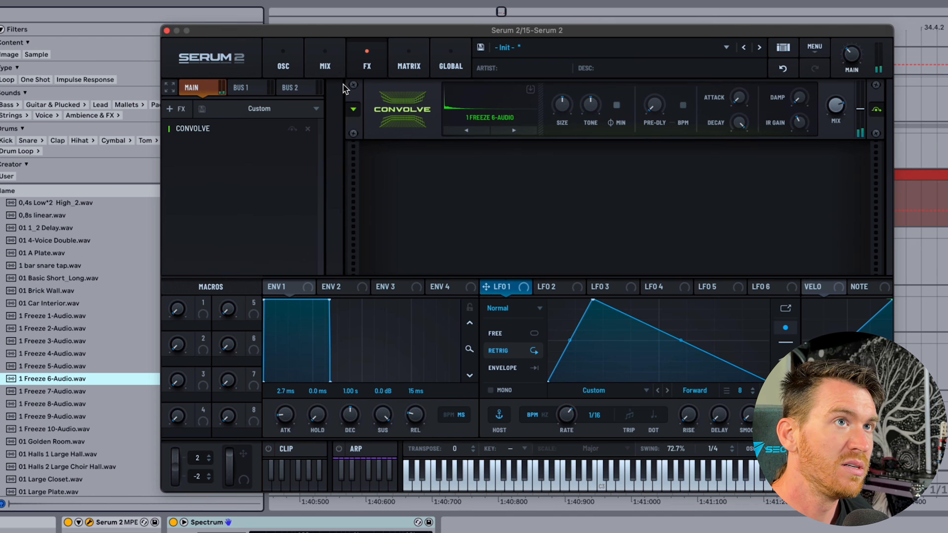
# Give oscillator A the Basic Shapes wavetable at octave -1.
pyautogui.click(283, 65)
pyautogui.click(288, 102)
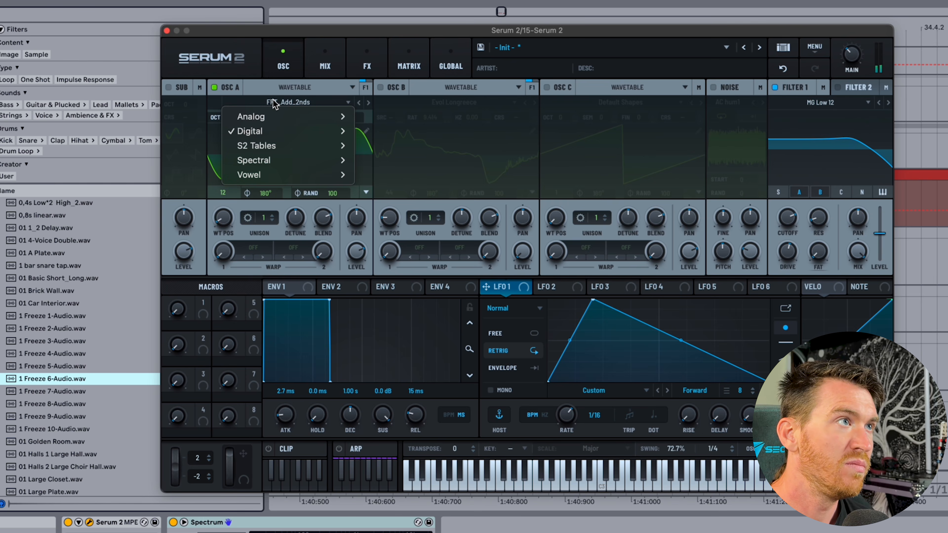
pyautogui.moveTo(269, 117)
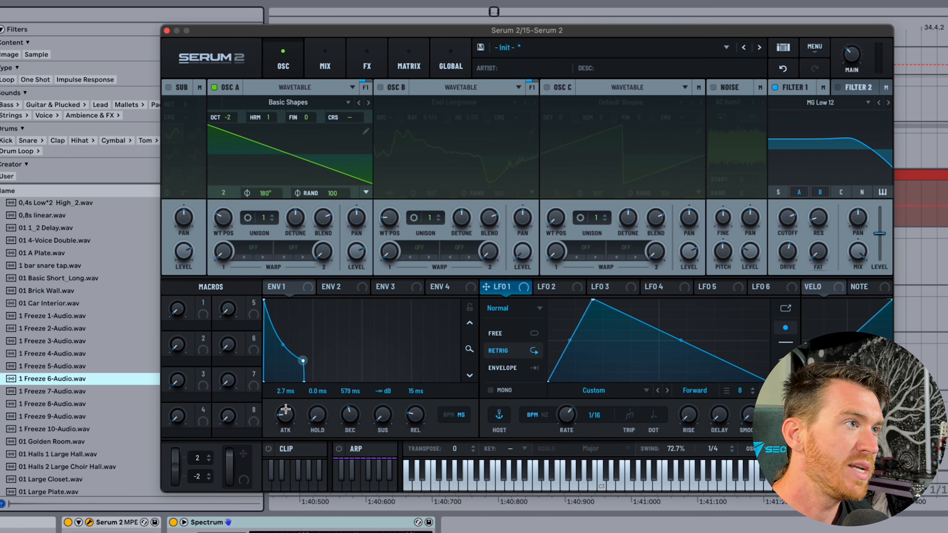
pyautogui.click(388, 127)
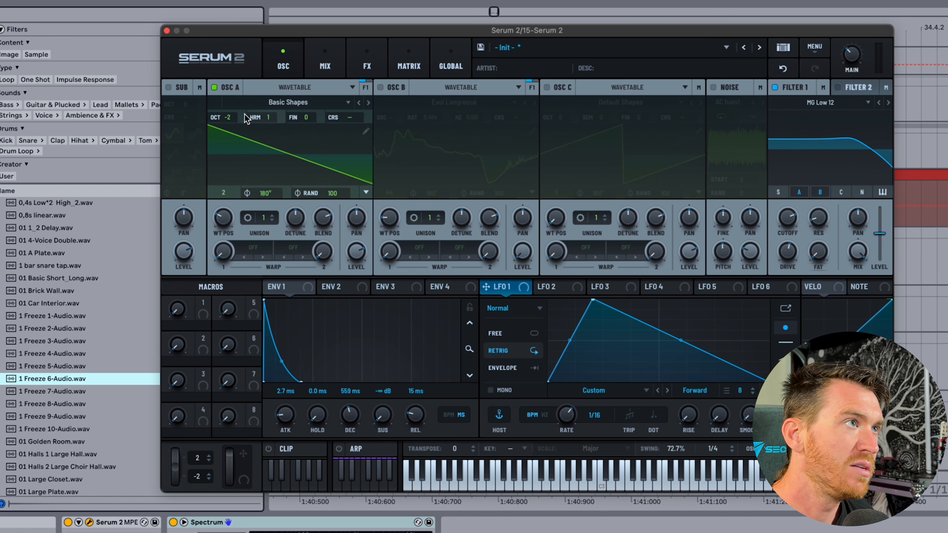
pyautogui.moveTo(226, 117); pyautogui.dragTo(233, 106)
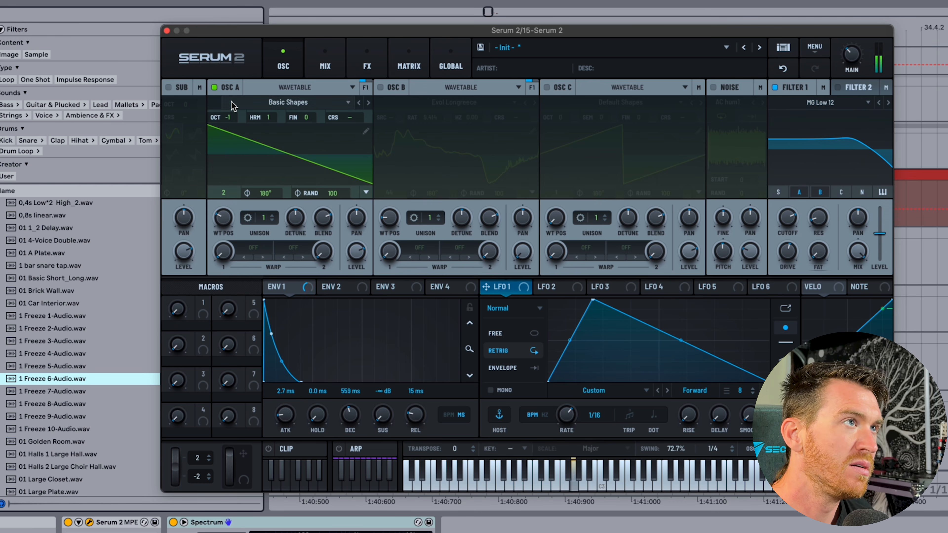
# Turn Convolve's size and tone down and raise its wet mix to 79%.
pyautogui.click(374, 70)
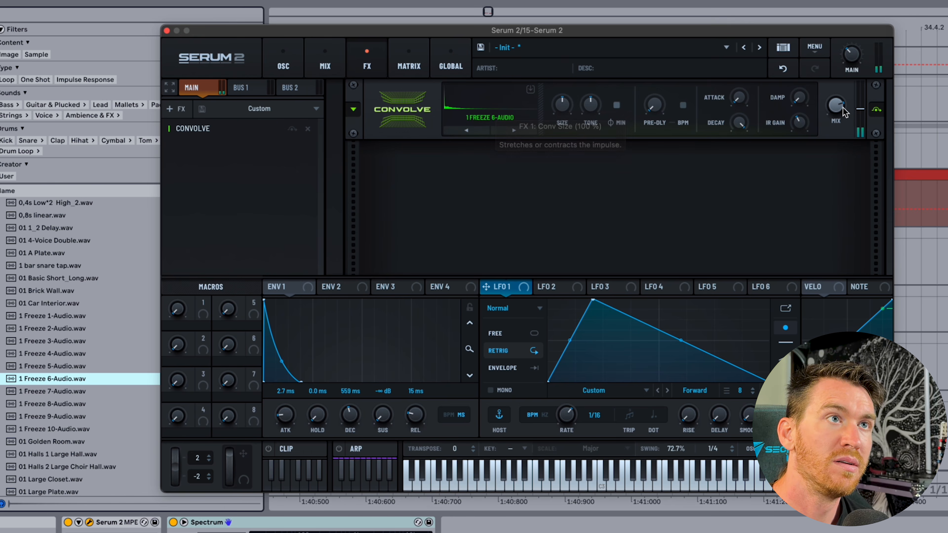
pyautogui.moveTo(564, 108); pyautogui.dragTo(563, 132)
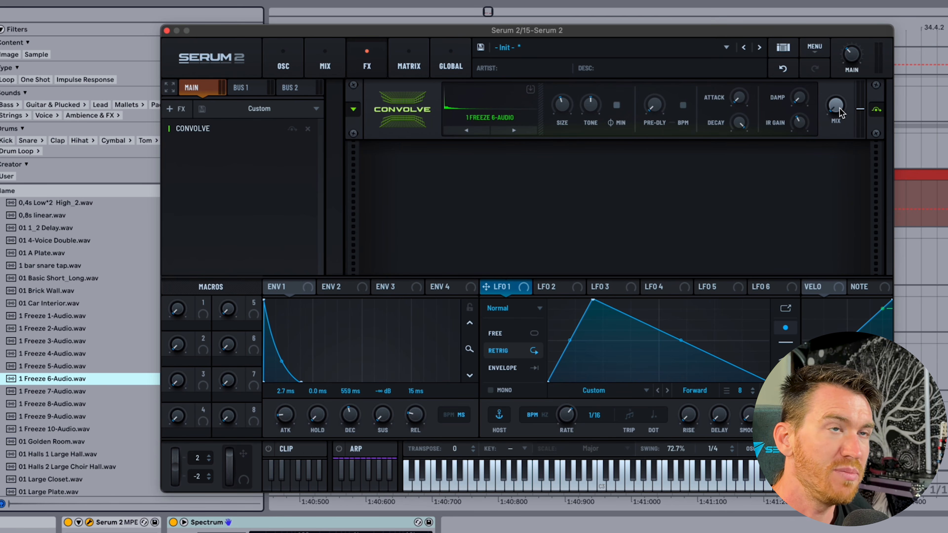
pyautogui.moveTo(829, 34); pyautogui.dragTo(825, 31)
pyautogui.moveTo(562, 105); pyautogui.dragTo(558, 43)
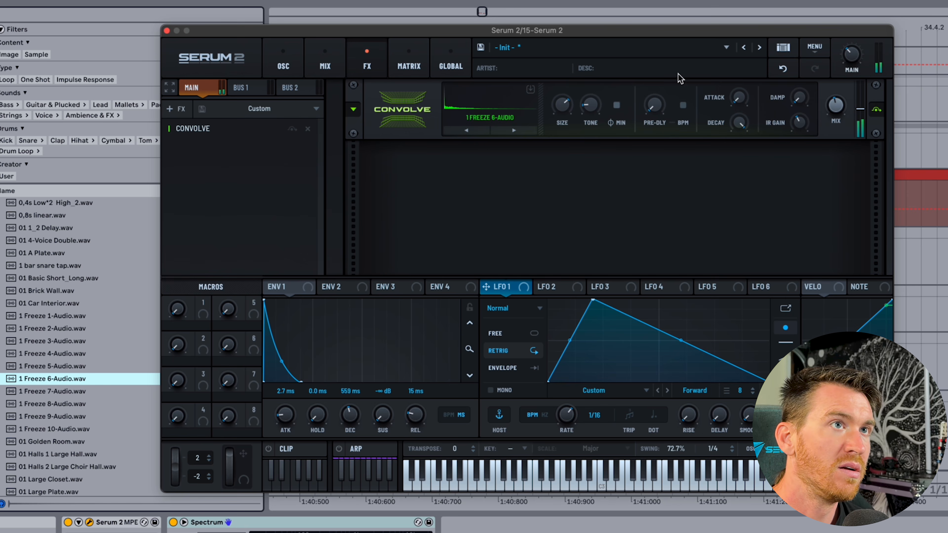
pyautogui.moveTo(839, 109); pyautogui.dragTo(833, 44)
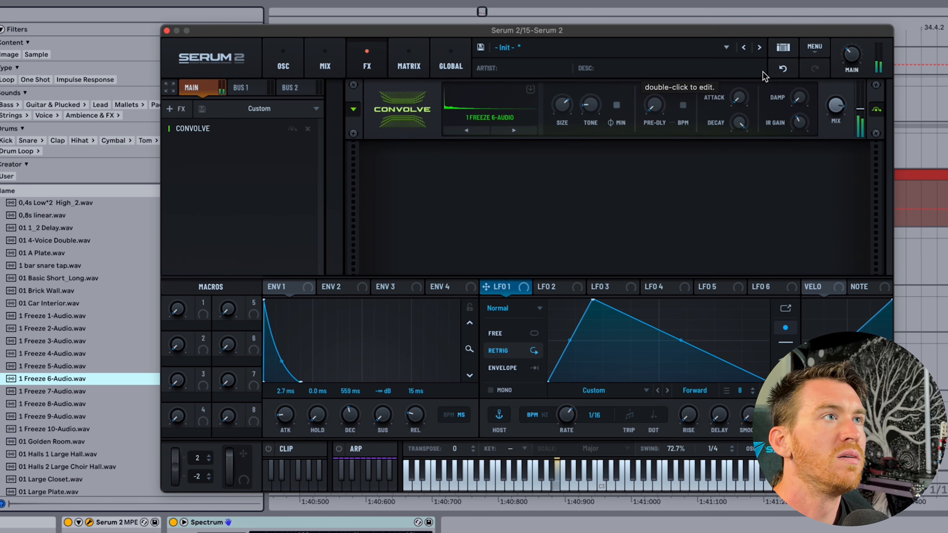
# Load 2_Hey.wav as Convolve's impulse response and turn the main volume down.
pyautogui.click(876, 109)
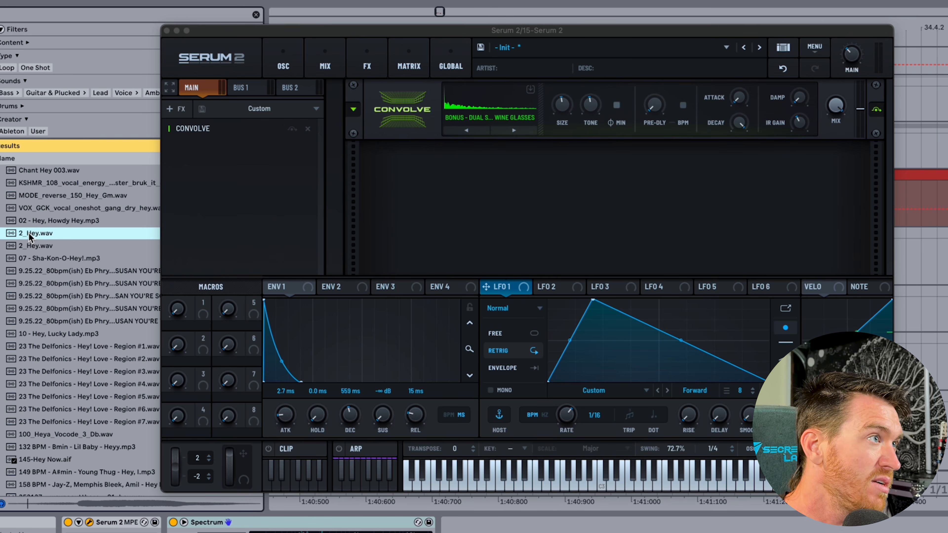
pyautogui.moveTo(29, 237); pyautogui.dragTo(489, 107)
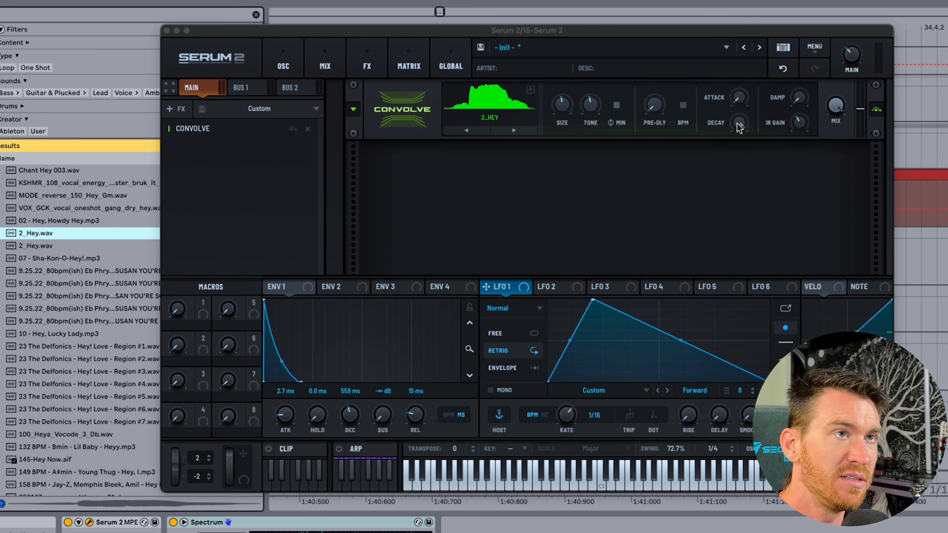
pyautogui.moveTo(852, 56); pyautogui.dragTo(850, 73)
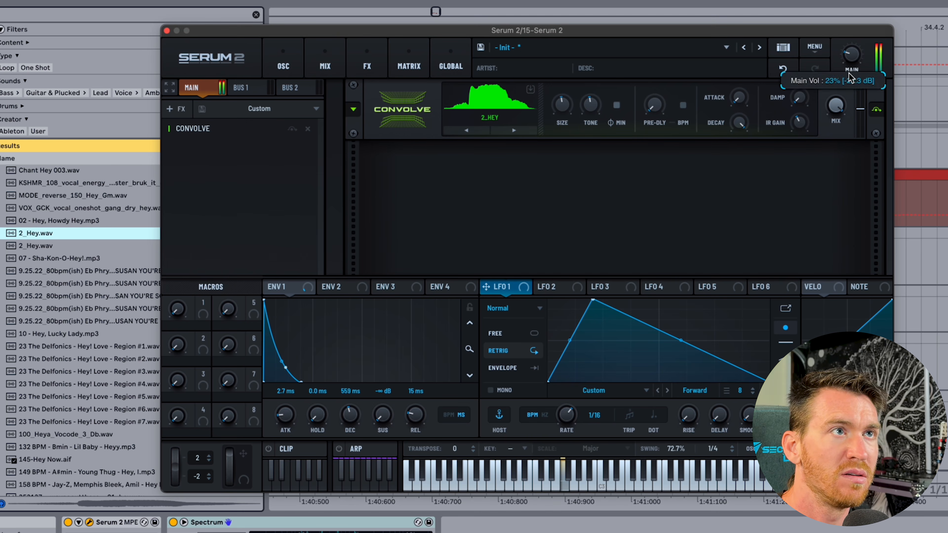
# Raise Convolve damping, shrink size to 32%, set tone to -36%, then remove Convolve.
pyautogui.moveTo(802, 98); pyautogui.dragTo(802, 0)
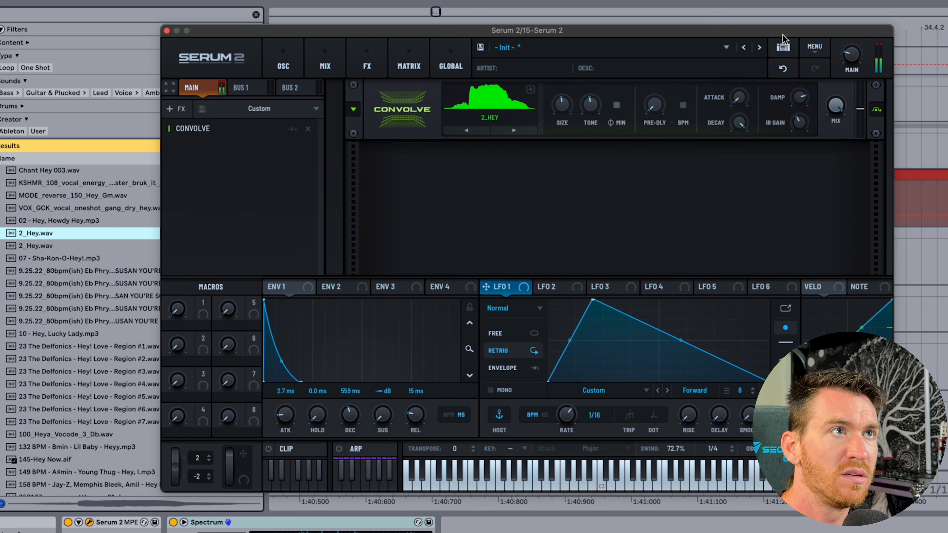
pyautogui.moveTo(563, 105); pyautogui.dragTo(562, 131)
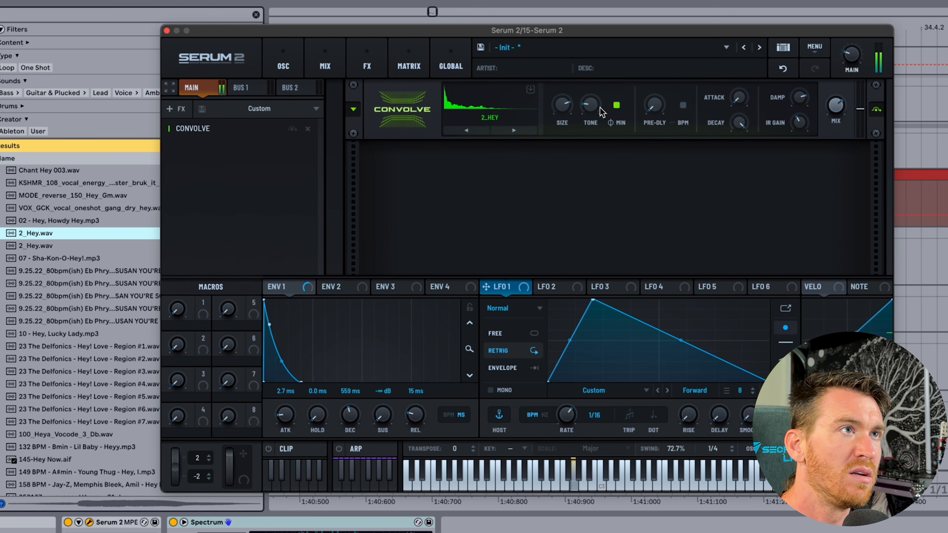
pyautogui.moveTo(601, 111); pyautogui.dragTo(593, 91)
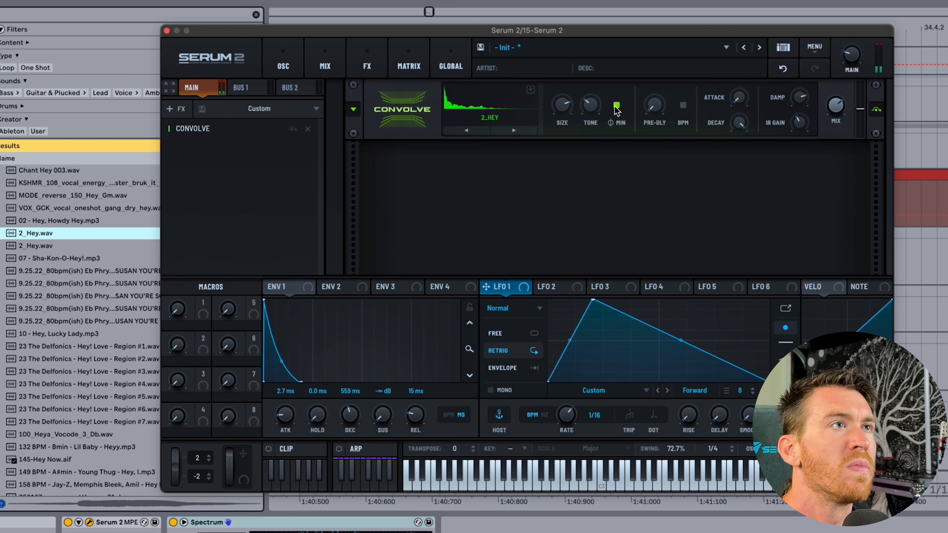
pyautogui.click(308, 128)
# Add a Reverb effect and tempo-sync its predelay to 1/16.
pyautogui.click(175, 109)
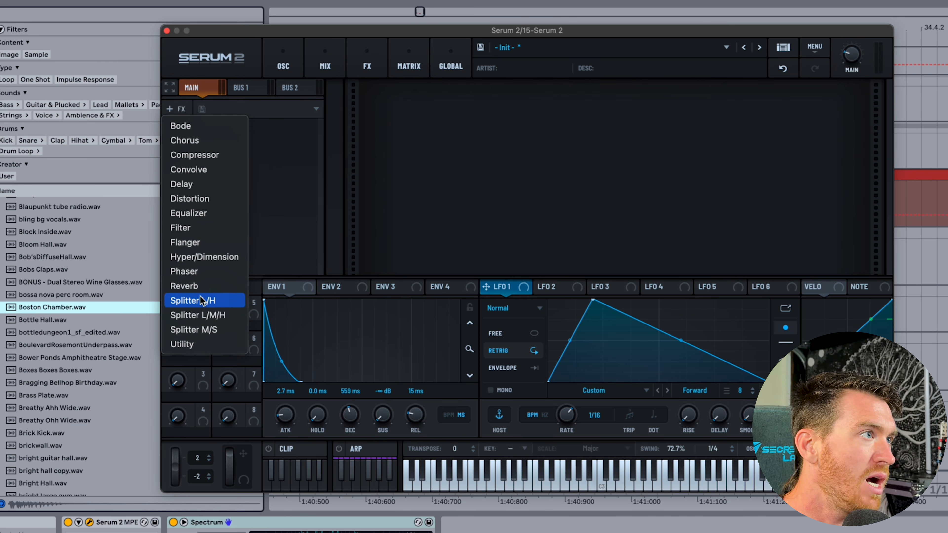
pyautogui.click(184, 286)
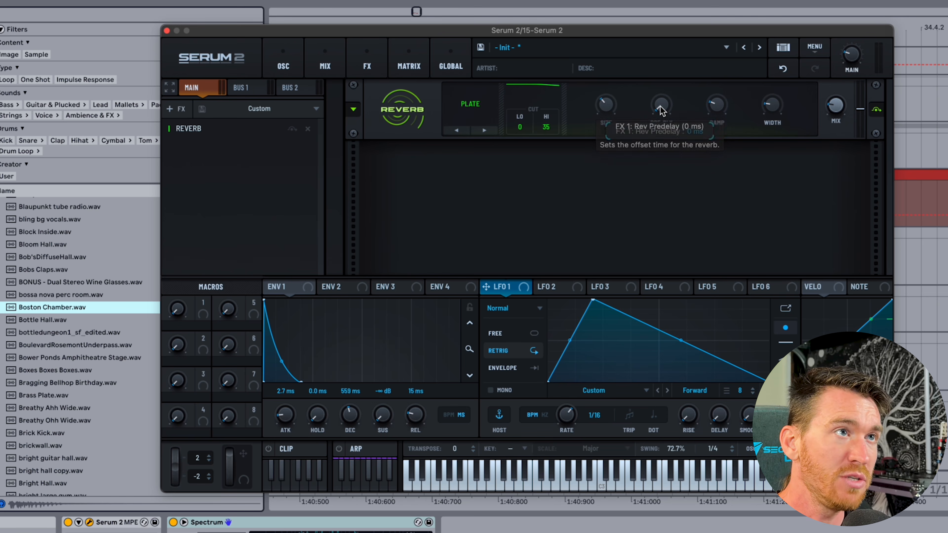
pyautogui.rightClick(660, 109)
pyautogui.click(678, 129)
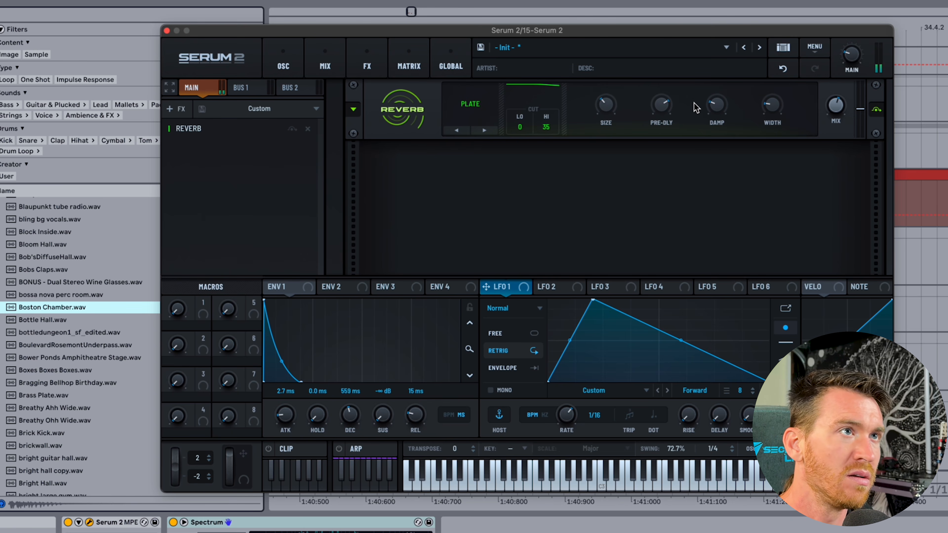
pyautogui.moveTo(663, 106); pyautogui.dragTo(660, 129)
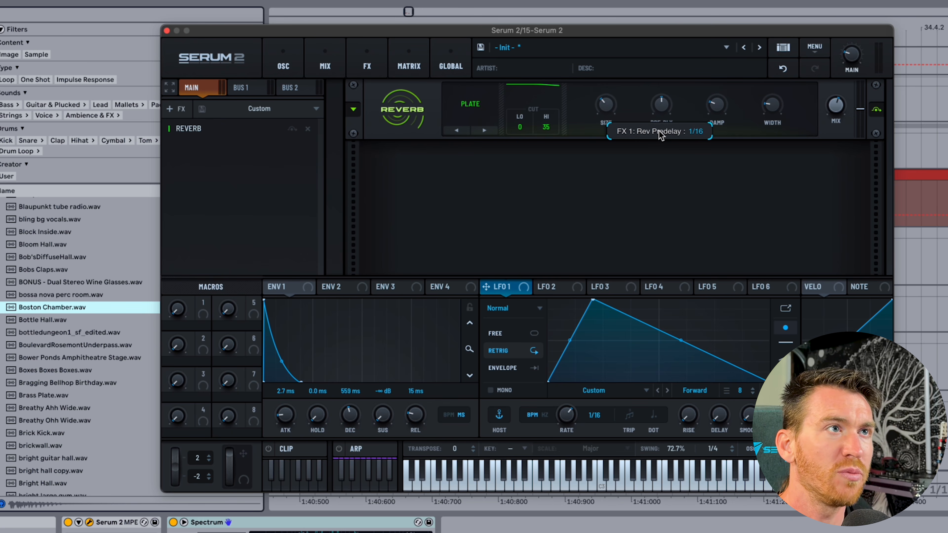
# Widen the reverb's stereo width and turn its size down to 0%.
pyautogui.moveTo(612, 98); pyautogui.dragTo(610, 123)
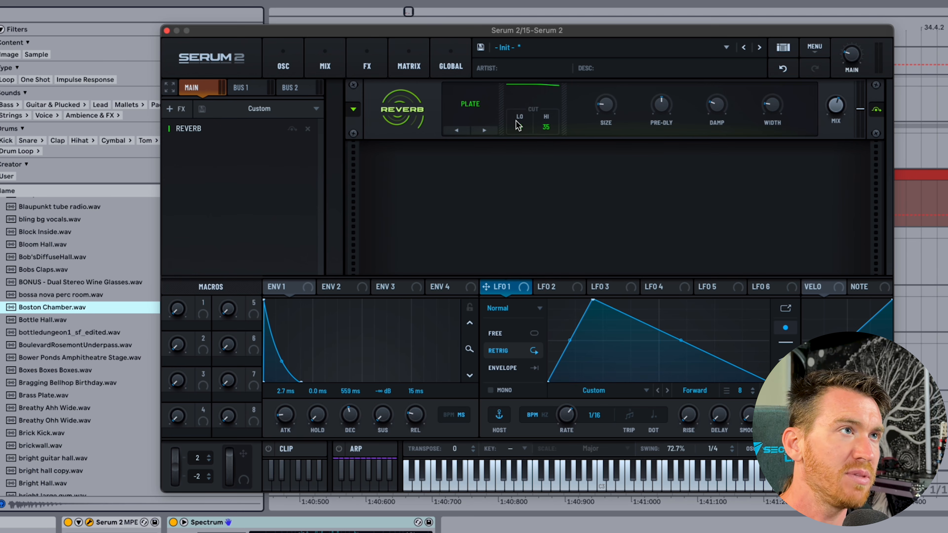
pyautogui.moveTo(772, 109); pyautogui.dragTo(773, 70)
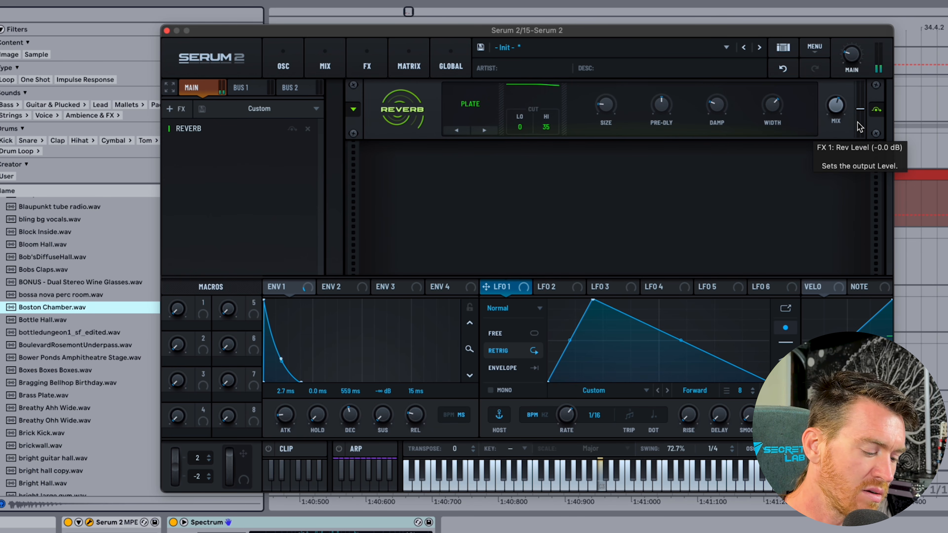
pyautogui.moveTo(606, 106); pyautogui.dragTo(609, 183)
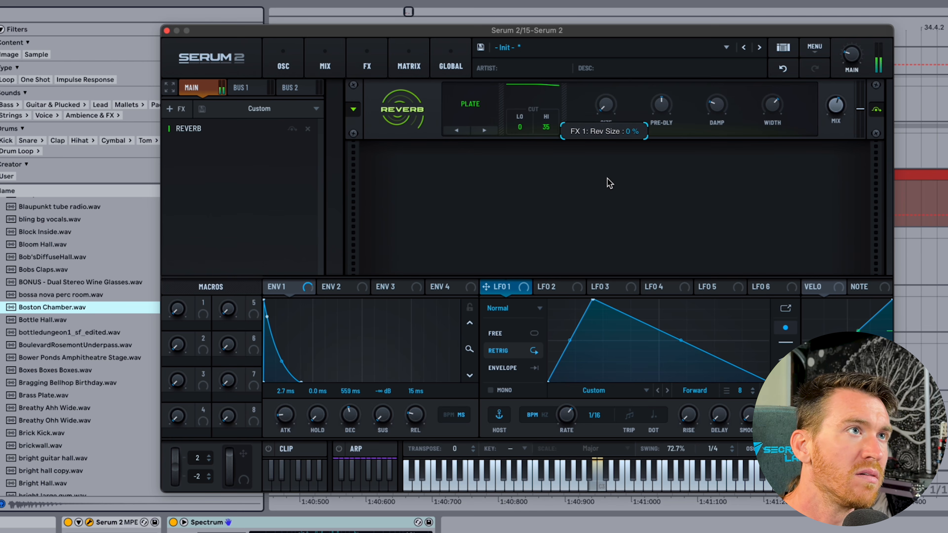